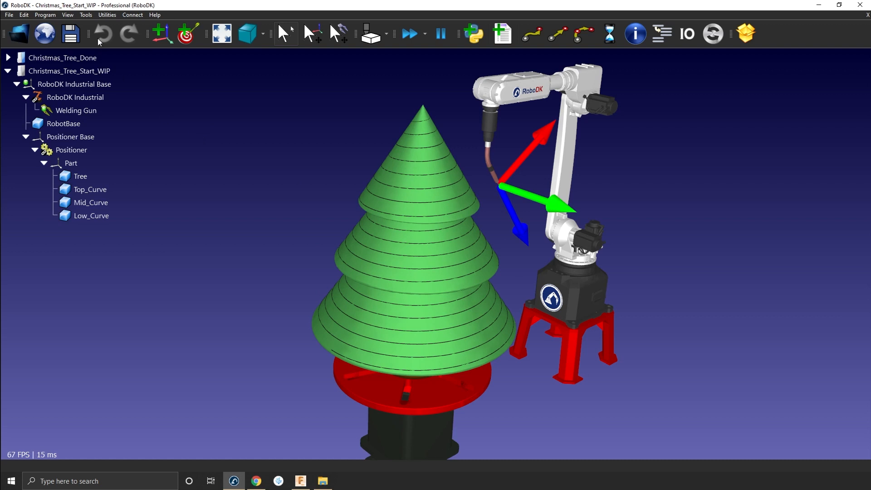
Create a curve follow project, then close its settings window
left_click(106, 15)
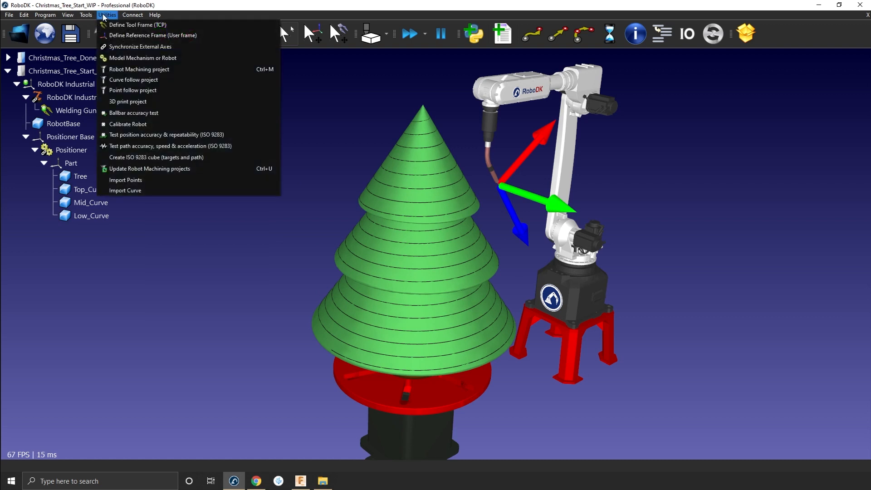
left_click(138, 80)
left_click_drag(657, 234, 756, 86)
middle_click_drag(373, 177, 218, 181)
left_click_drag(695, 82, 717, 57)
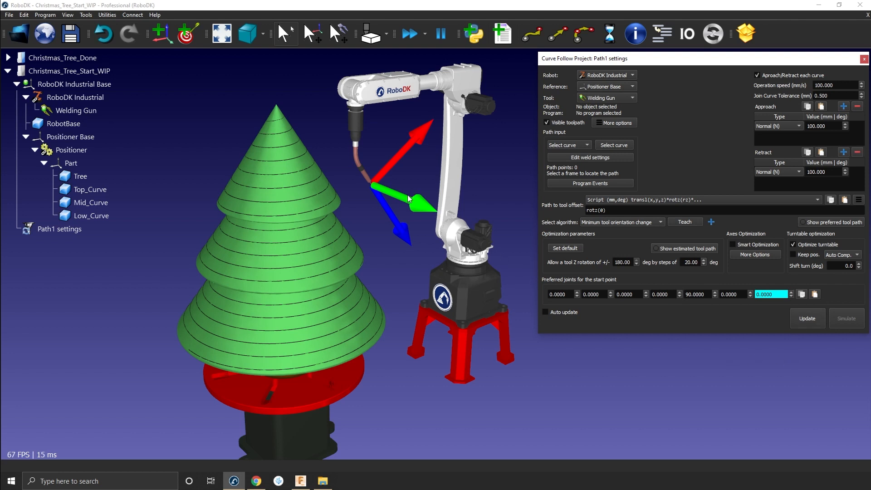
left_click(865, 59)
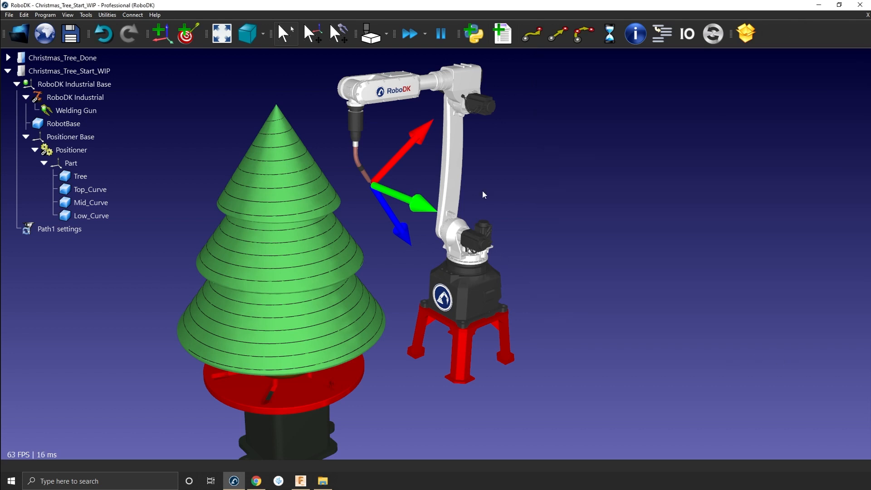
Jog the robot so the welding gun's tip moves from beside the tree to near its peak
key("alt")
right_click_drag(372, 223, 394, 220, "alt")
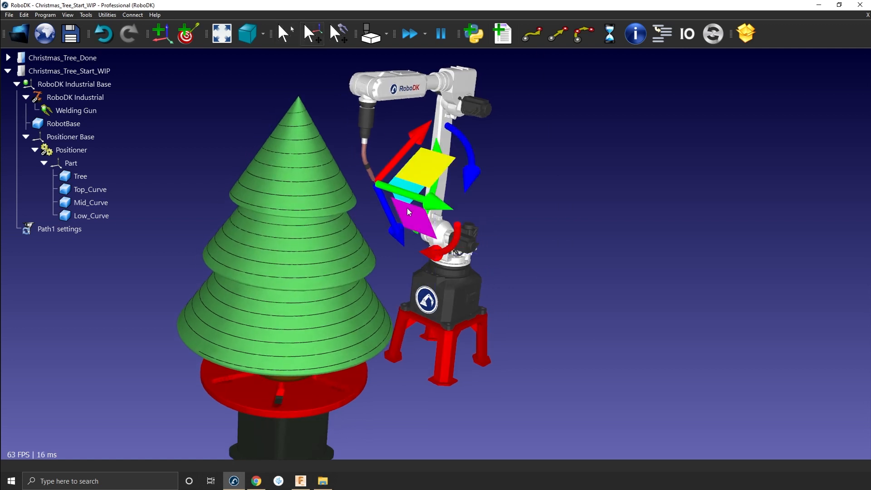
left_click_drag(397, 231, 386, 205, "alt")
left_click_drag(450, 206, 424, 249, "alt")
left_click_drag(395, 111, 282, 108, "alt")
right_click_drag(320, 119, 408, 186)
key("alt")
left_click_drag(310, 224, 333, 216, "alt")
right_click_drag(391, 213, 254, 141)
Move the welding gun along its tool axes to bring the tip onto the tree's peak
key("alt")
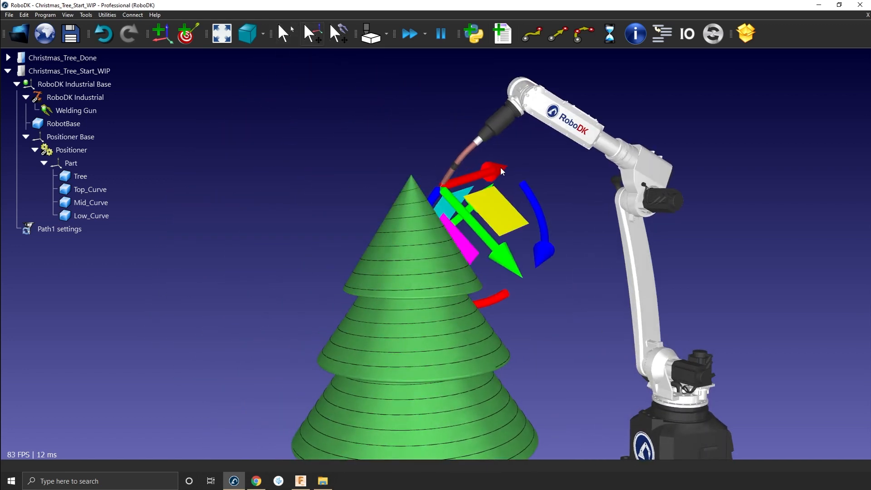
left_click_drag(500, 168, 488, 170, "alt")
left_click_drag(524, 262, 466, 258, "alt")
right_click_drag(466, 282, 622, 280)
right_click_drag(332, 317, 384, 320)
Rotate the welding gun about its tool X axis at the tree's peak
key("alt")
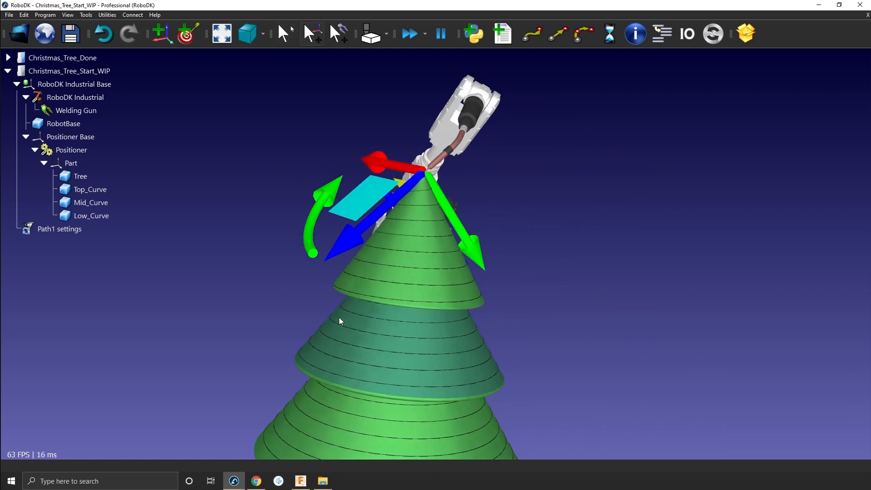
key("alt")
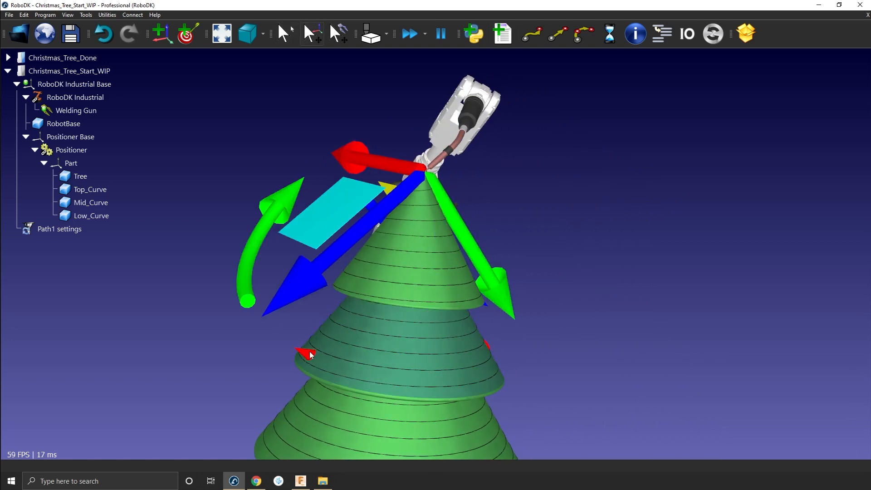
left_click_drag(307, 354, 283, 342, "alt")
right_click_drag(280, 340, 245, 345)
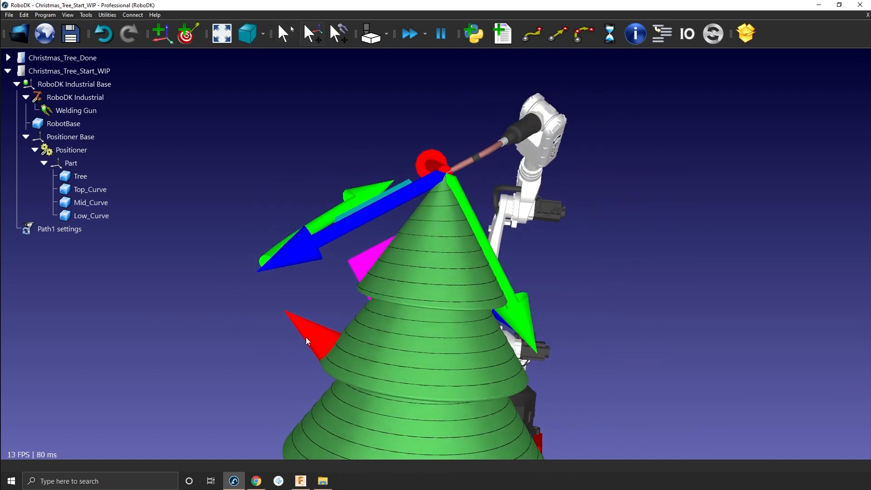
Fine-tune the welding gun's tip position on the tree's peak, checking it from several angles
scroll(307, 337, "down", 3)
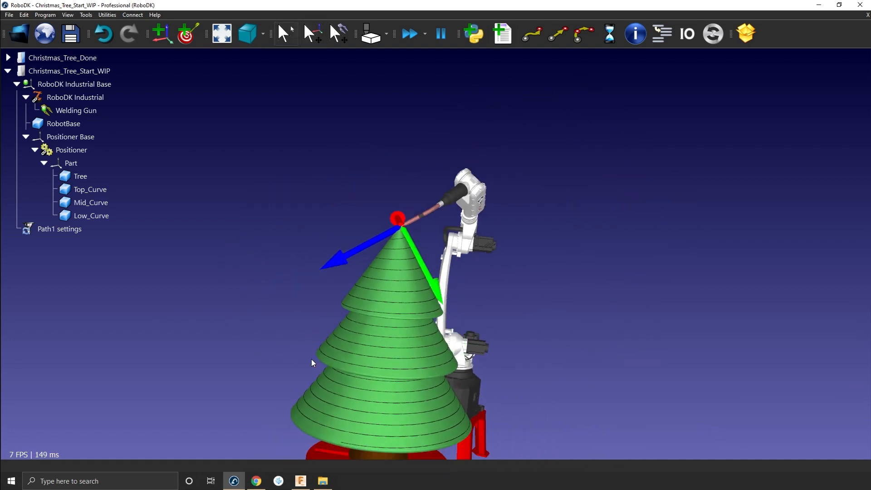
scroll(414, 272, "up", 2)
right_click_drag(414, 269, 390, 209)
key("alt")
left_click_drag(383, 214, 476, 336, "alt")
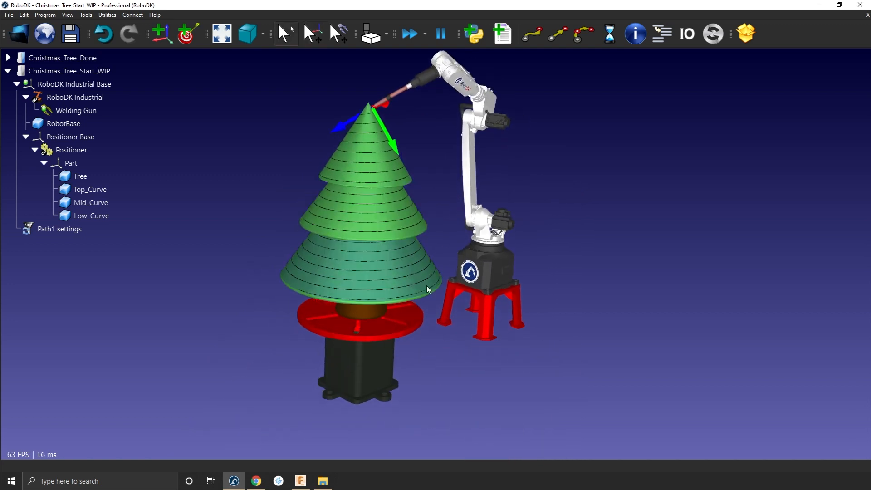
scroll(375, 159, "up", 3)
mouse_move(399, 140)
left_mouse_down("alt")
mouse_move(394, 130)
mouse_move(414, 150)
mouse_move(503, 341)
mouse_move(491, 339)
mouse_move(514, 366)
mouse_move(400, 136)
mouse_move(392, 138)
left_mouse_up("alt")
scroll(393, 148, "down", 3)
right_click_drag(395, 161, 301, 190)
scroll(402, 102, "up", 1)
middle_click_drag(434, 140, 331, 241)
mouse_move(331, 241)
right_mouse_down()
mouse_move(347, 241)
mouse_move(326, 198)
mouse_move(350, 211)
right_mouse_up()
scroll(315, 189, "up", 1)
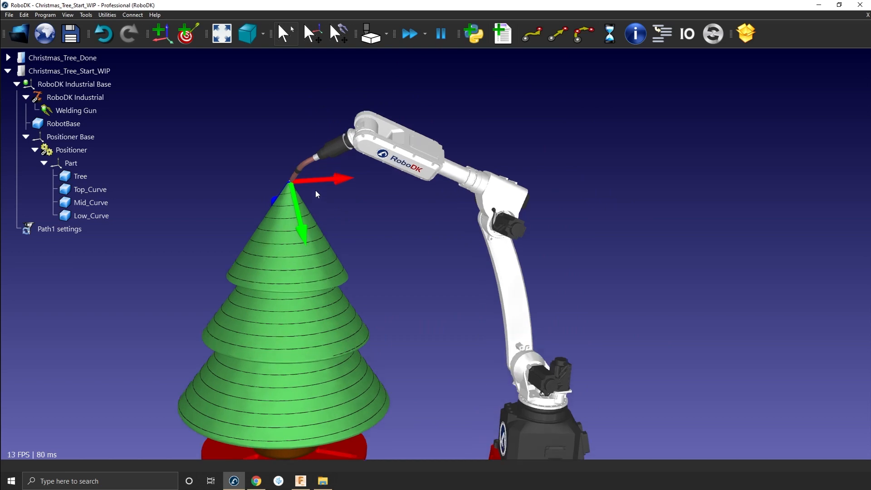
Open the RoboDK Industrial robot's jog controls and turn the turntable axis (joint 7) to 100°
double_click(487, 234)
scroll(350, 140, "up", 3)
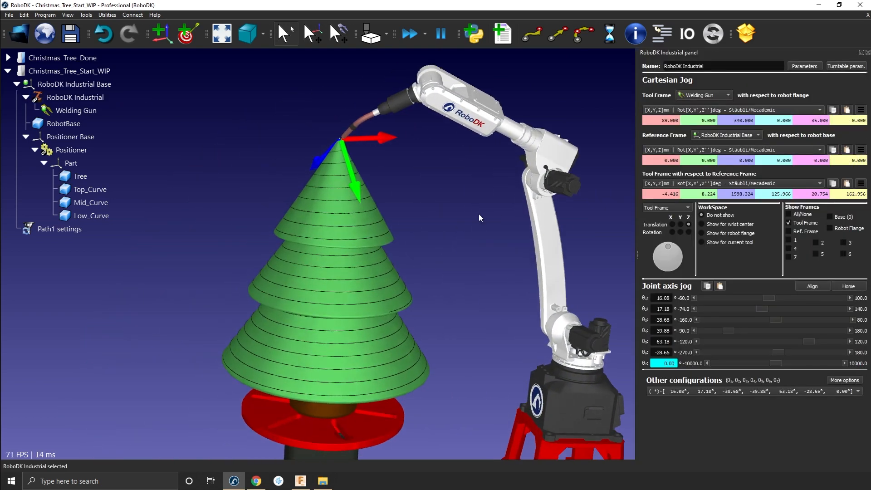
right_click_drag(351, 140, 319, 145)
left_click(846, 365)
left_click(846, 364)
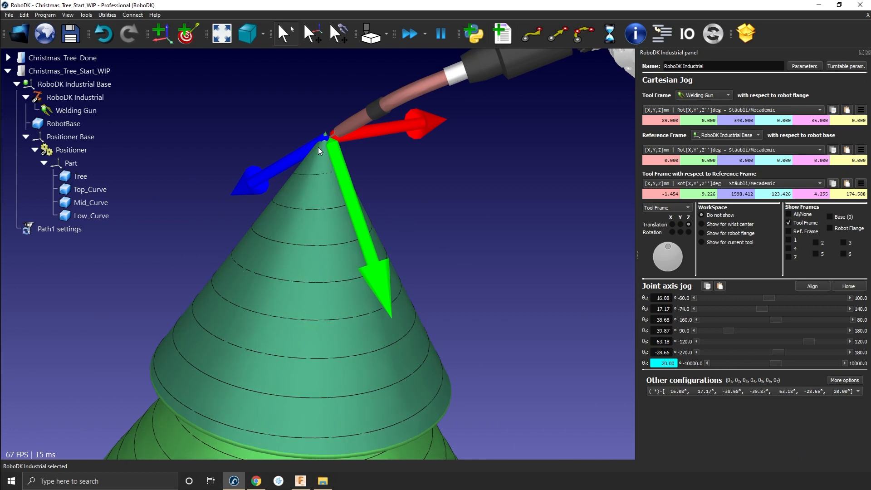
left_click(845, 363)
left_click(845, 364)
left_click(845, 364)
left_click(845, 363)
left_click(845, 363)
left_click(845, 363)
left_click(845, 363)
left_click(845, 363)
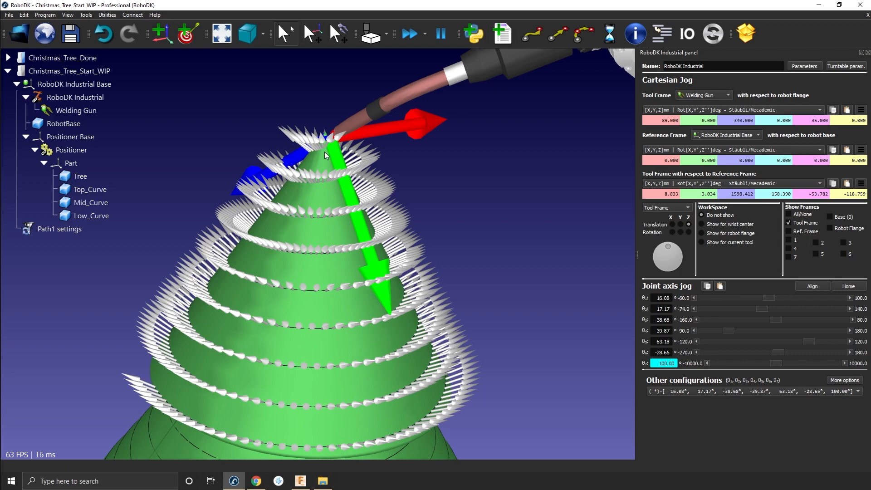
Rename the Path1 settings project as Top_Curve
scroll(325, 146, "down", 4)
right_click_drag(344, 321, 352, 379)
left_click(37, 229)
left_click(37, 229)
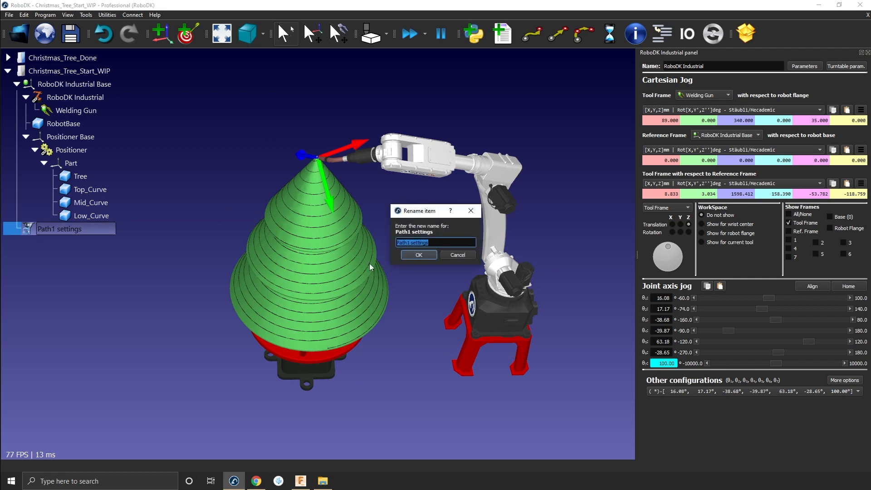
left_click(411, 243)
left_click_drag(410, 243, 364, 241)
key("BackSpace")
type("Top_Curve")
key("Return")
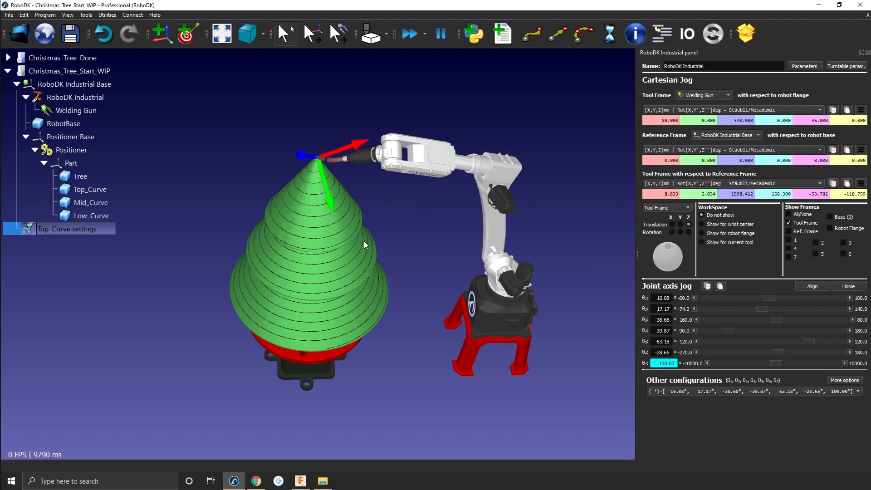
left_click(136, 317)
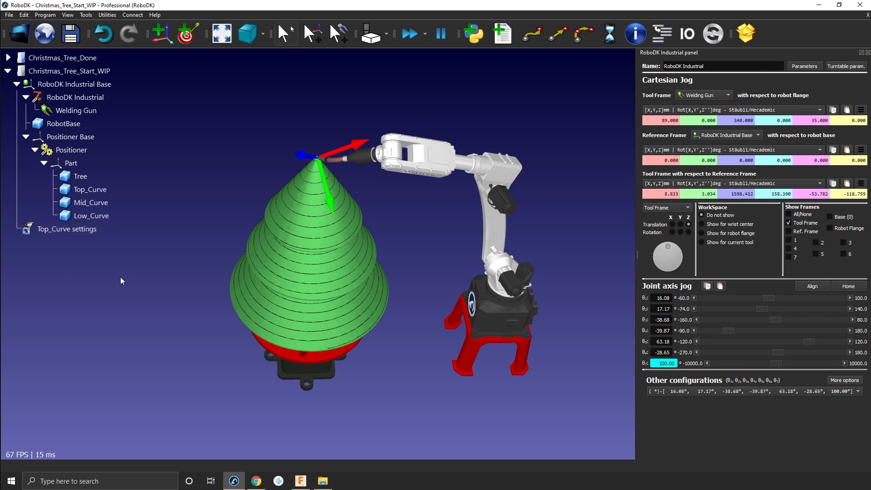
Close the robot's jog controls, open the Top_Curve project settings, and save the station
left_click(868, 53)
double_click(45, 230)
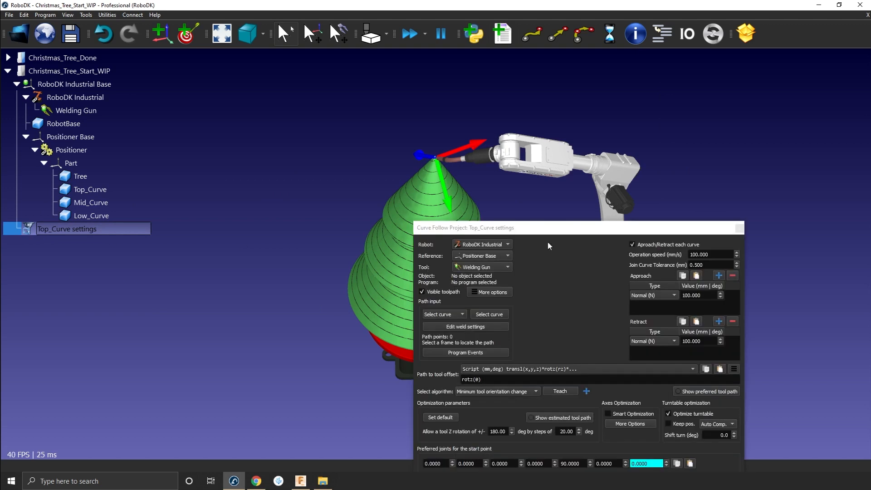
middle_click_drag(358, 160, 205, 158)
left_click(398, 216)
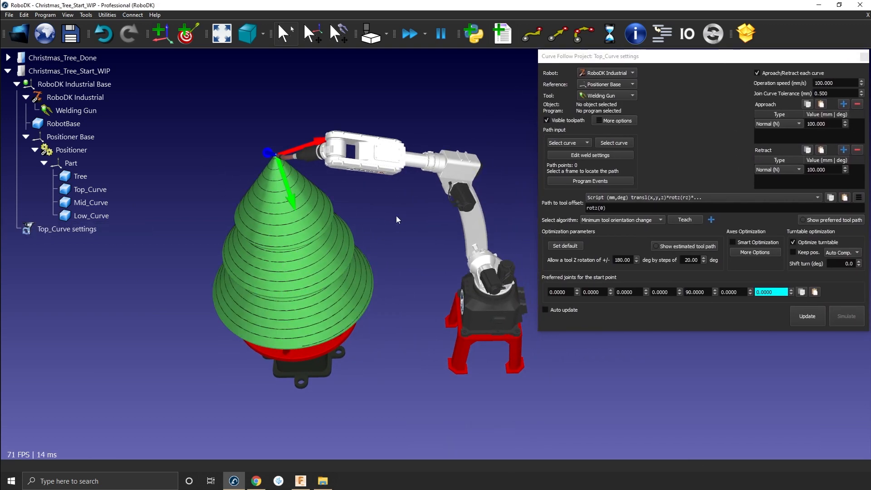
key("ctrl+s")
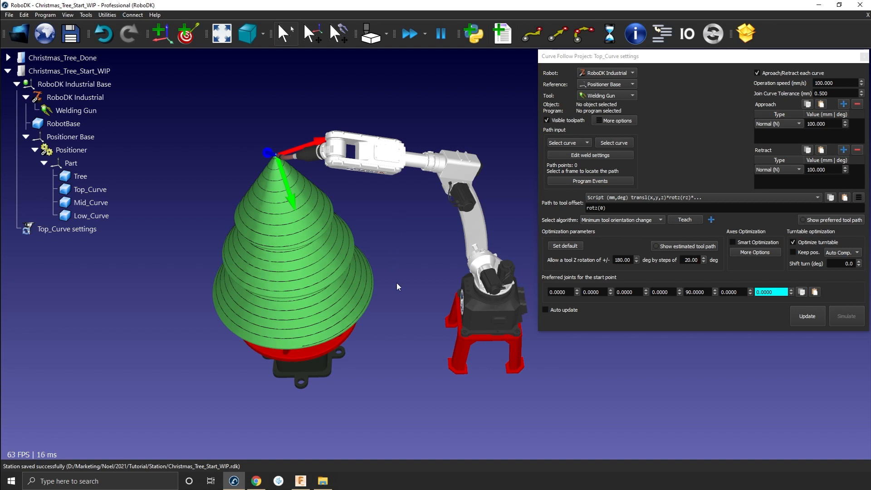
Assign the spiral curve on the tree's upper section to the project and reverse its travel direction
left_click(619, 143)
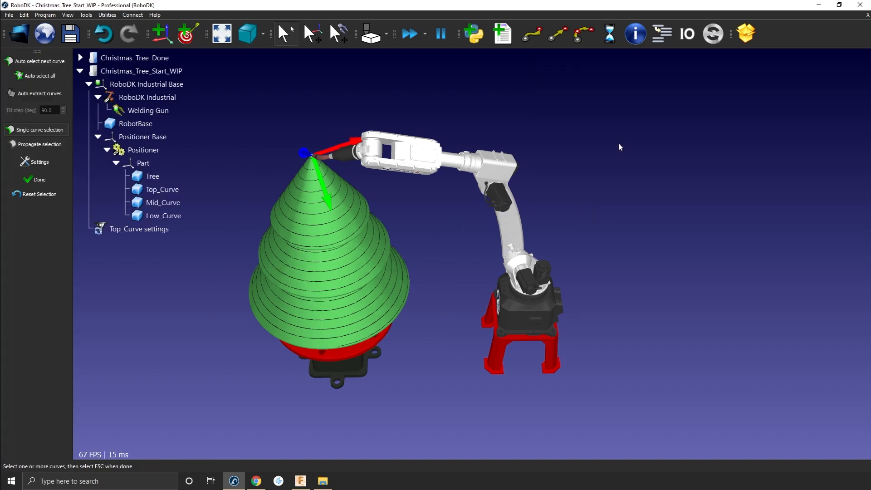
left_click(312, 158)
scroll(270, 248, "up", 2)
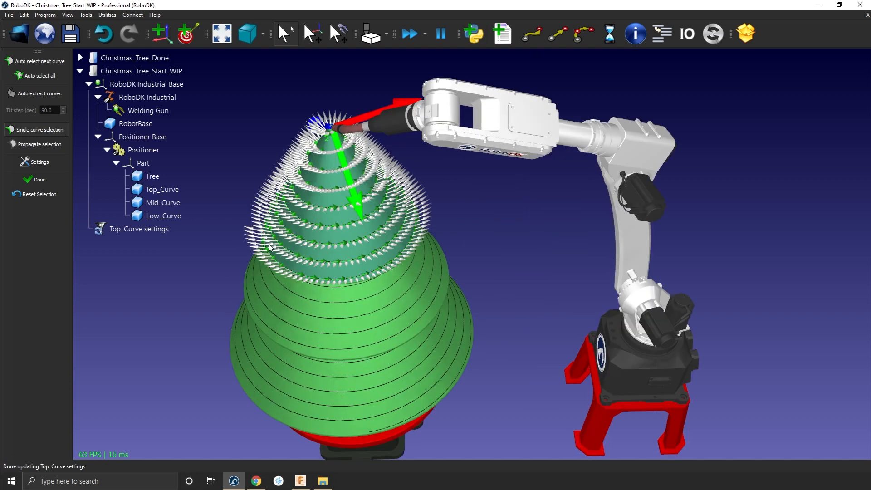
scroll(255, 238, "up", 2)
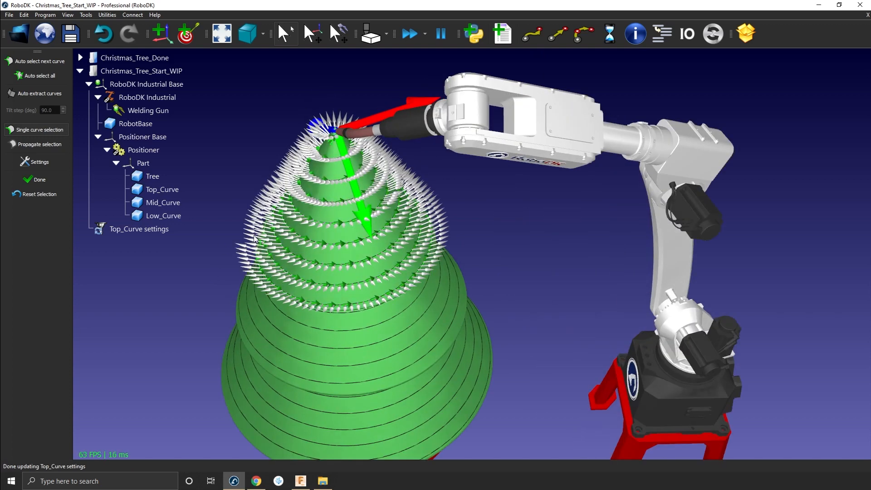
right_click(330, 162)
left_click(358, 172)
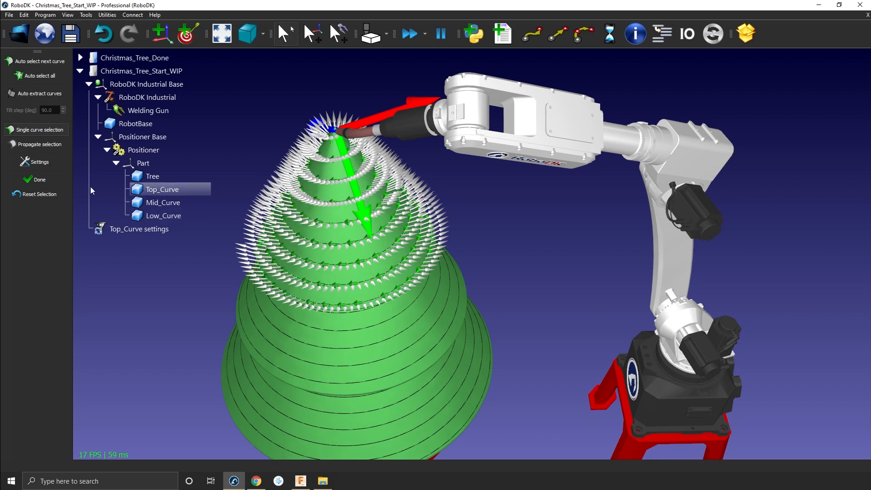
left_click(40, 179)
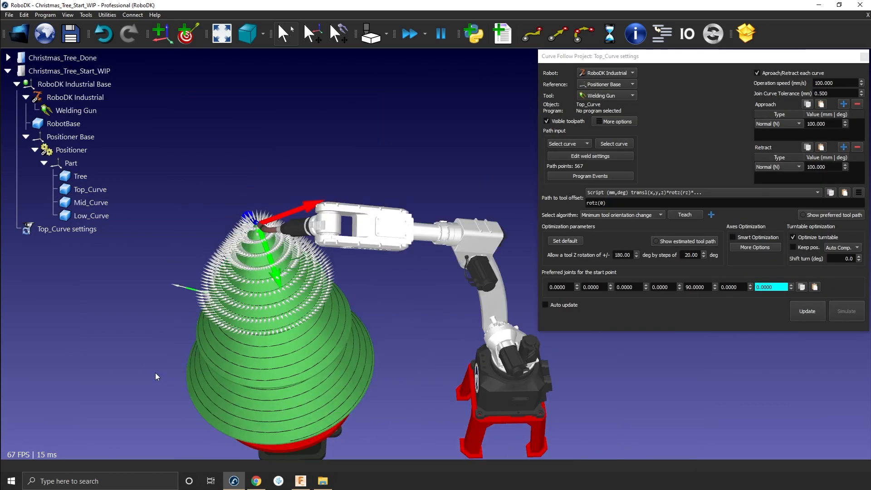
Examine the top curve's path normals, approach and retract settings, and turntable optimization options
mouse_move(181, 328)
left_mouse_down()
mouse_move(194, 296)
mouse_move(202, 328)
mouse_move(193, 324)
left_mouse_up()
scroll(310, 173, "up", 3)
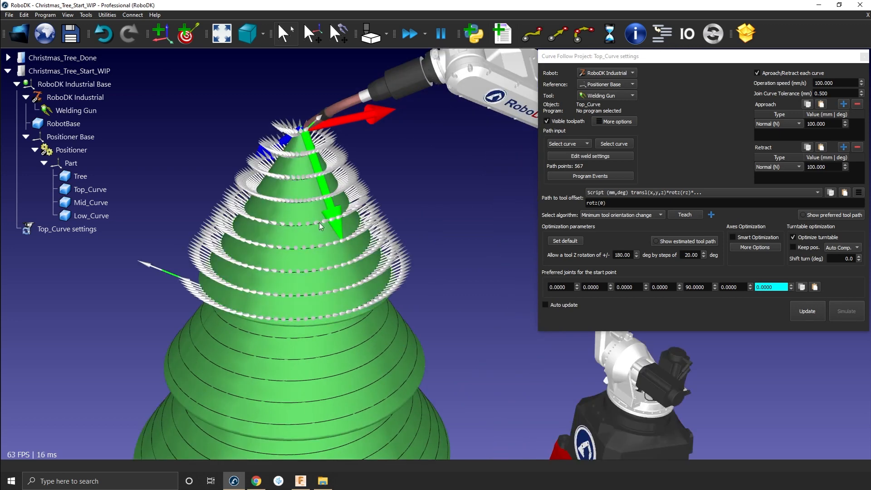
left_click(822, 166)
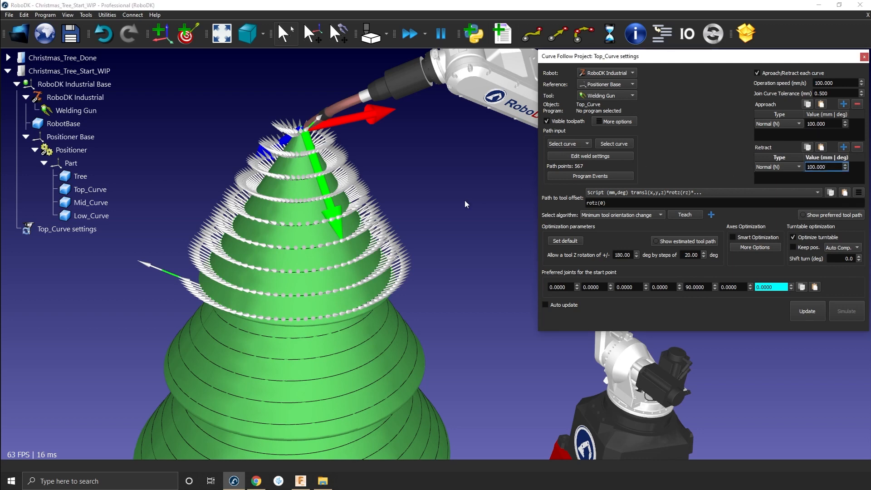
scroll(465, 200, "down", 3)
left_click_drag(455, 234, 463, 254)
left_click_drag(467, 273, 447, 269)
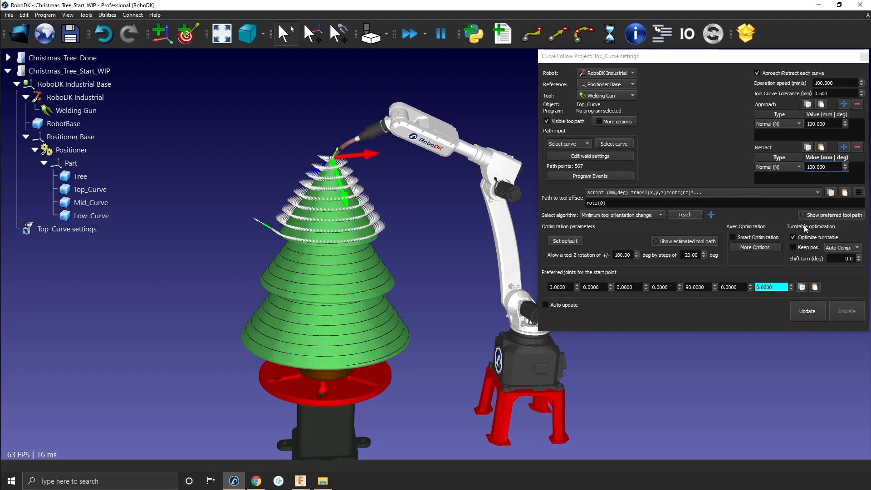
mouse_move(833, 243)
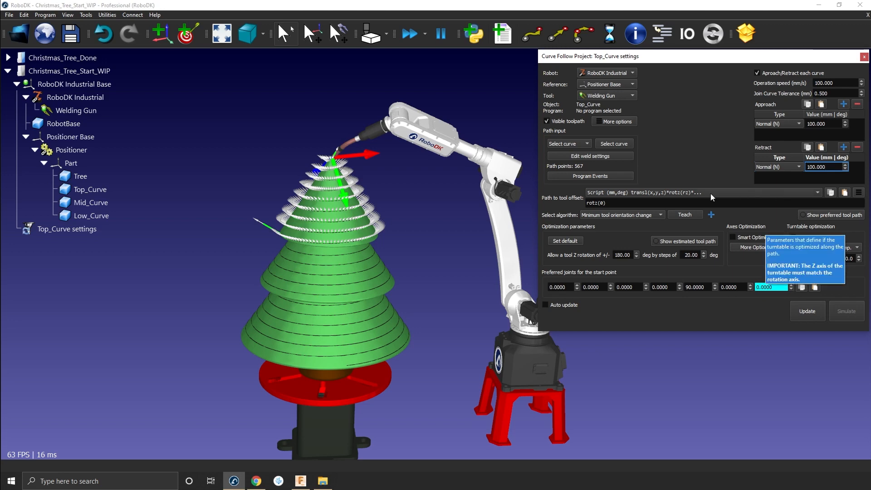
left_click_drag(454, 259, 379, 265)
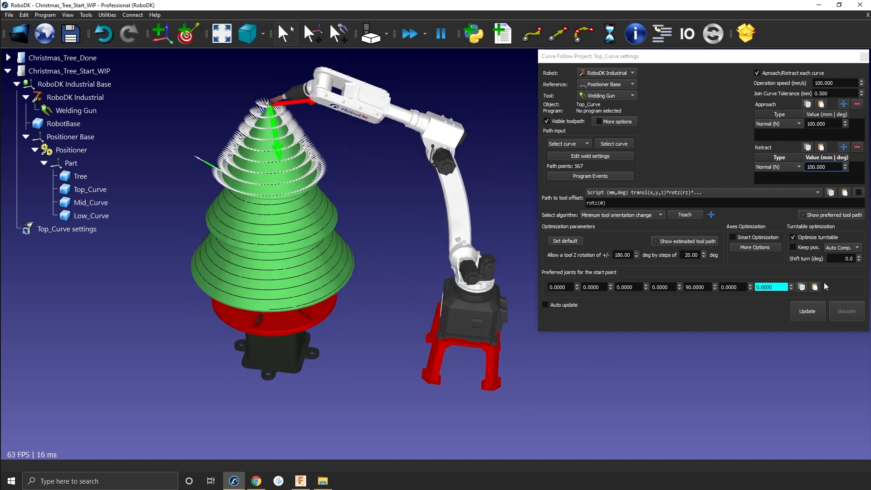
View the tree and robot from above and enlarge the displayed reference frame arrows
left_click(843, 259)
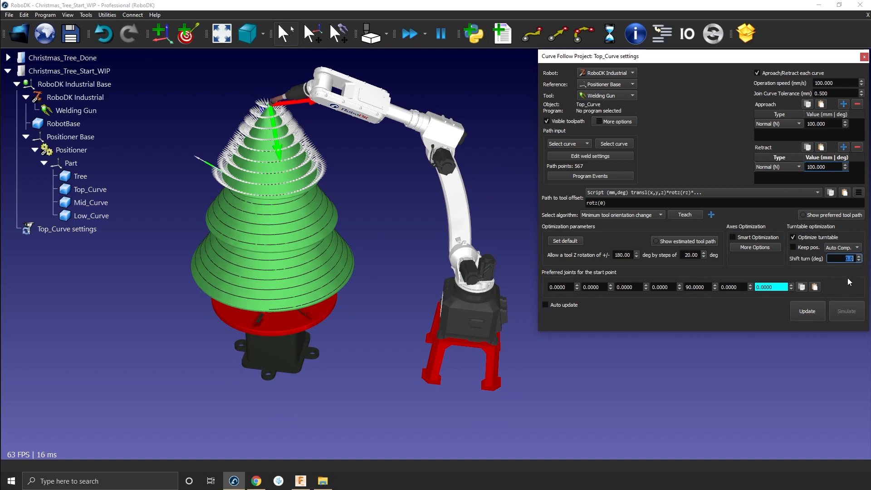
left_click_drag(220, 326, 181, 317)
key("plus")
key("plus")
key("plus")
key("plus")
key("plus")
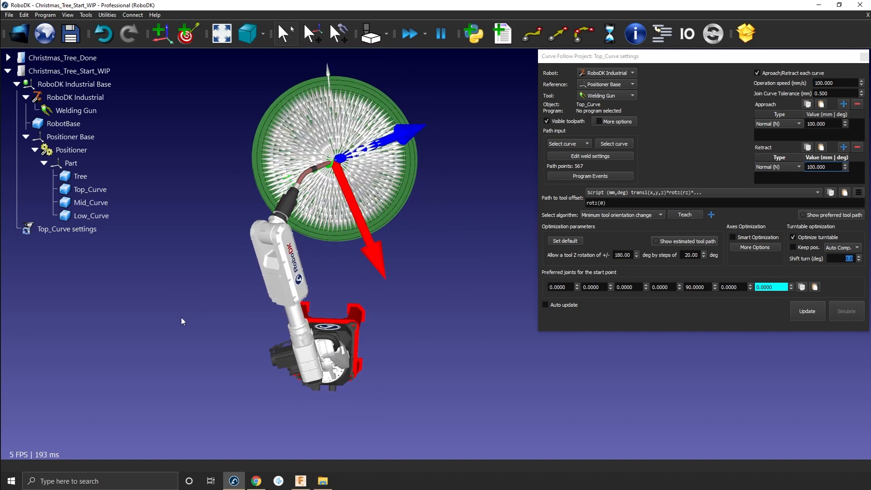
key("minus")
key("minus")
key("minus")
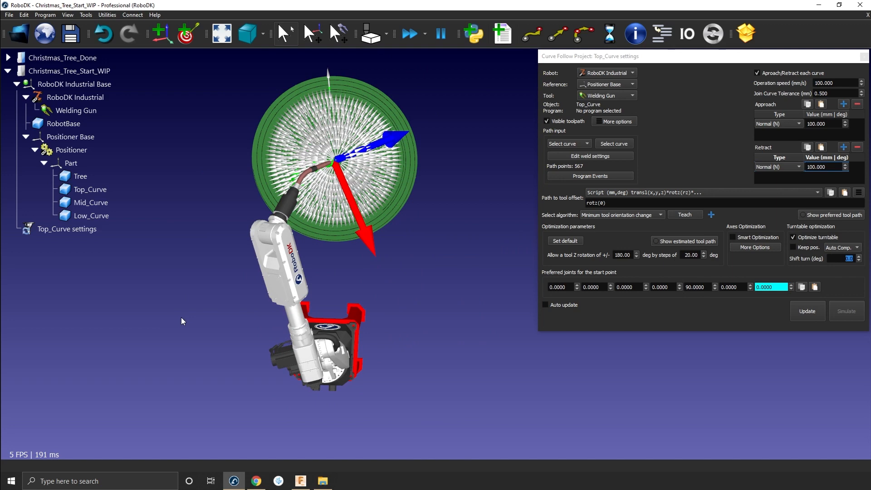
Make the RoboDK Industrial Base reference frame visible
right_click(57, 85)
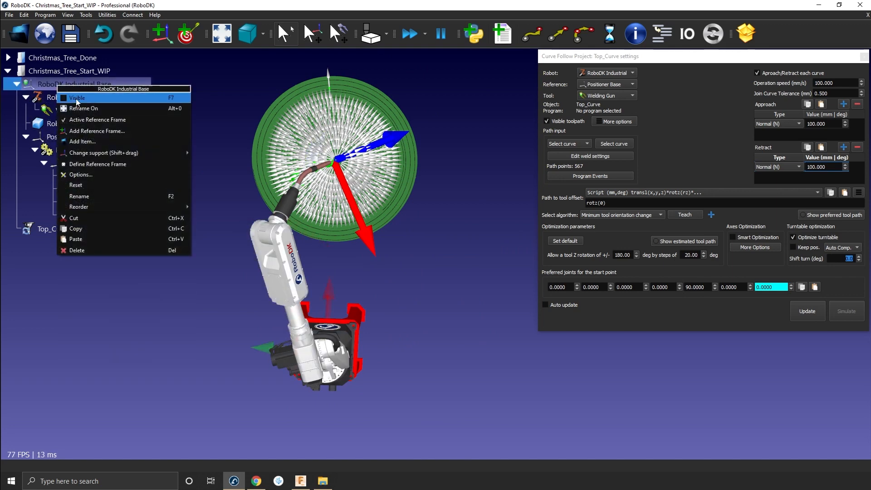
left_click(75, 99)
mouse_move(228, 399)
right_mouse_down()
mouse_move(239, 367)
mouse_move(235, 388)
right_mouse_up()
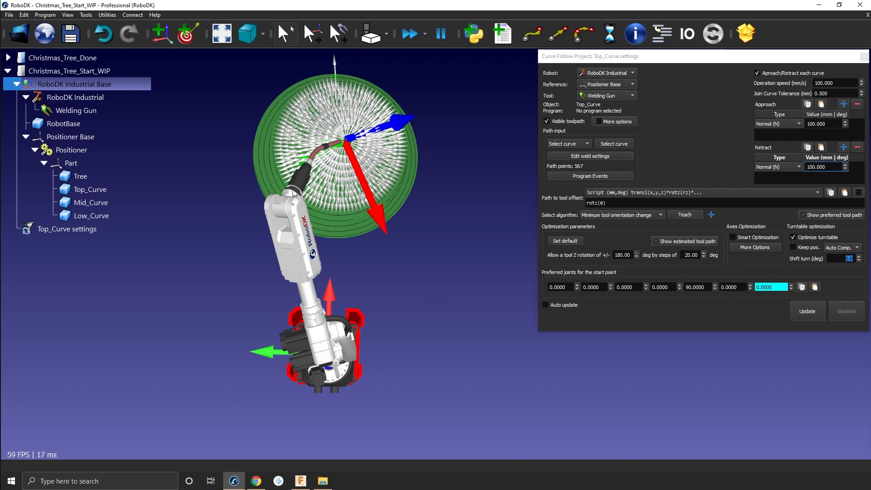
Teach the path to tool offset and turntable shift from the robot's current position
right_click_drag(298, 352, 195, 360)
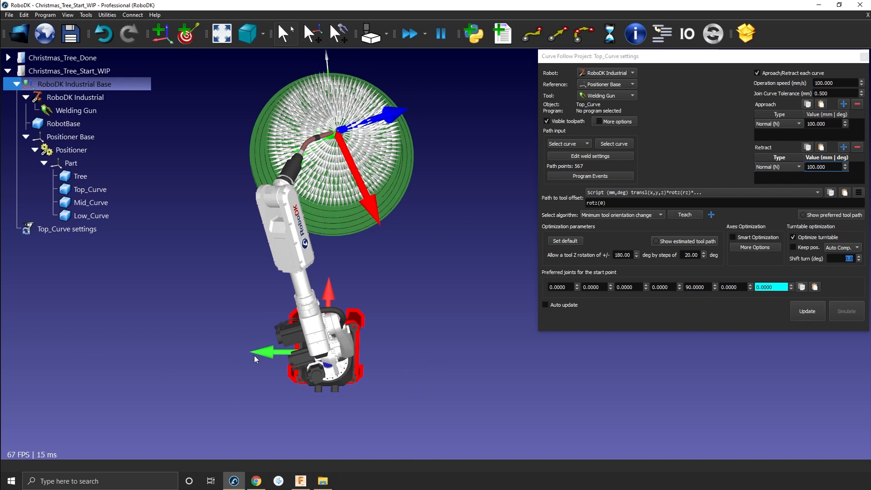
middle_click_drag(323, 367, 385, 357)
middle_click_drag(323, 299, 303, 299)
left_click_drag(303, 299, 302, 323)
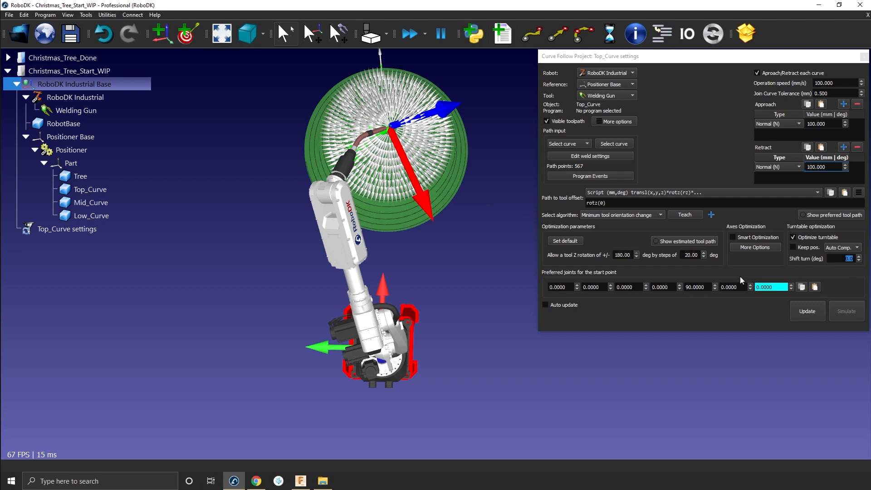
left_click(685, 216)
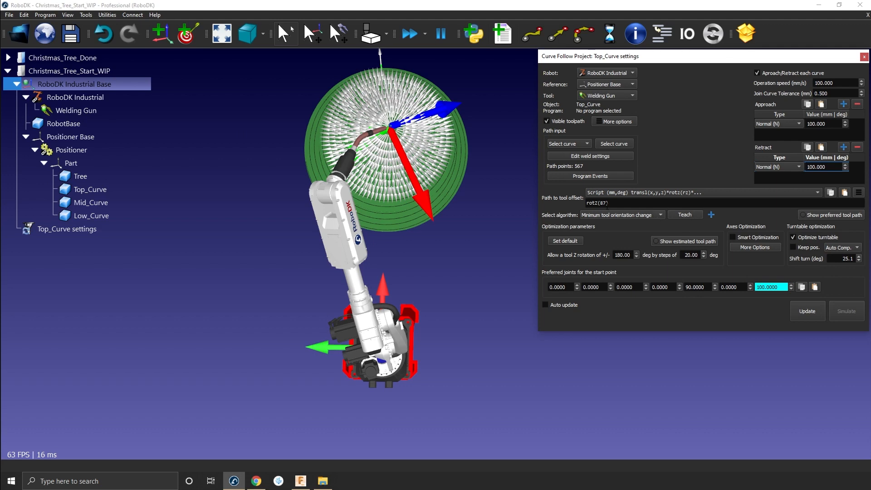
Set the turntable optimization's compensation mode to No Comp
right_click_drag(303, 300, 443, 245)
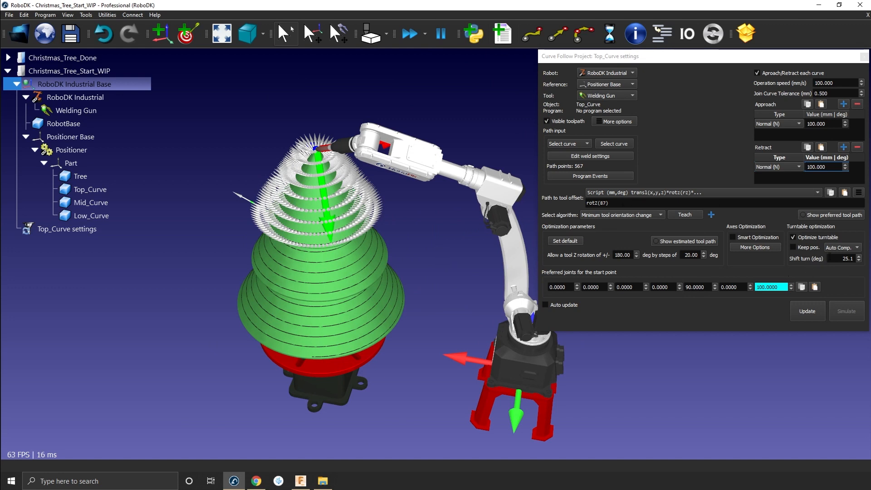
left_click(845, 249)
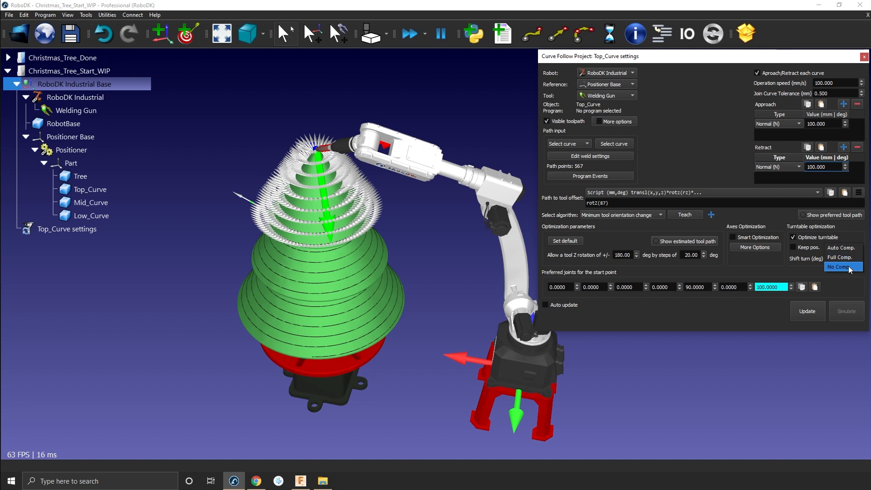
left_click(844, 266)
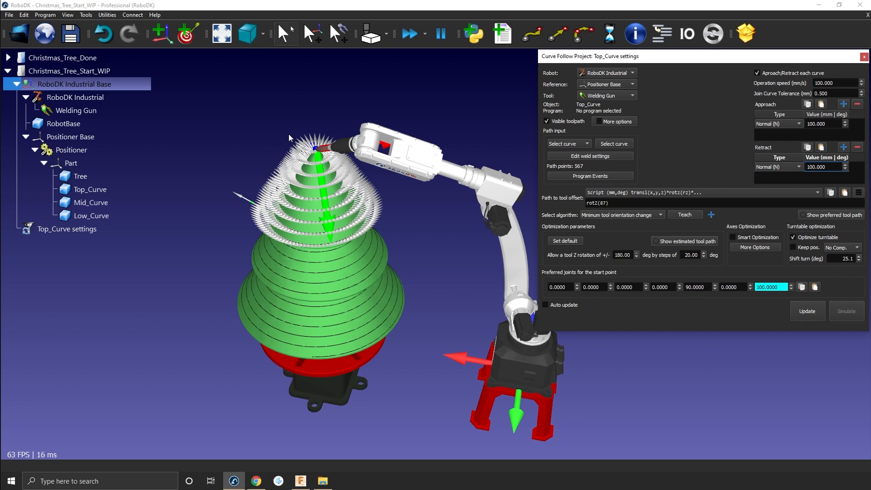
Move the curve follow settings window aside and open the RoboDK Industrial robot's panel
scroll(353, 162, "up", 2)
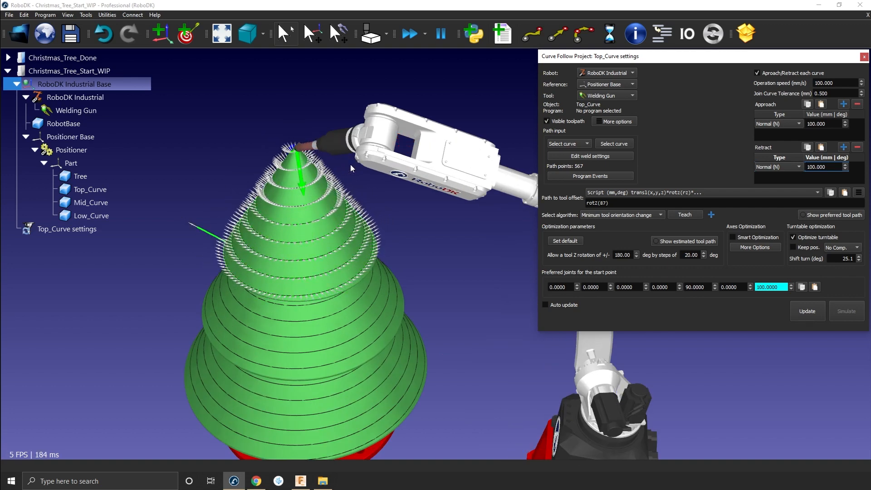
scroll(327, 152, "up", 1)
mouse_move(327, 152)
right_mouse_down()
mouse_move(339, 178)
mouse_move(333, 155)
right_mouse_up()
scroll(339, 183, "down", 2)
middle_click_drag(416, 210, 315, 179)
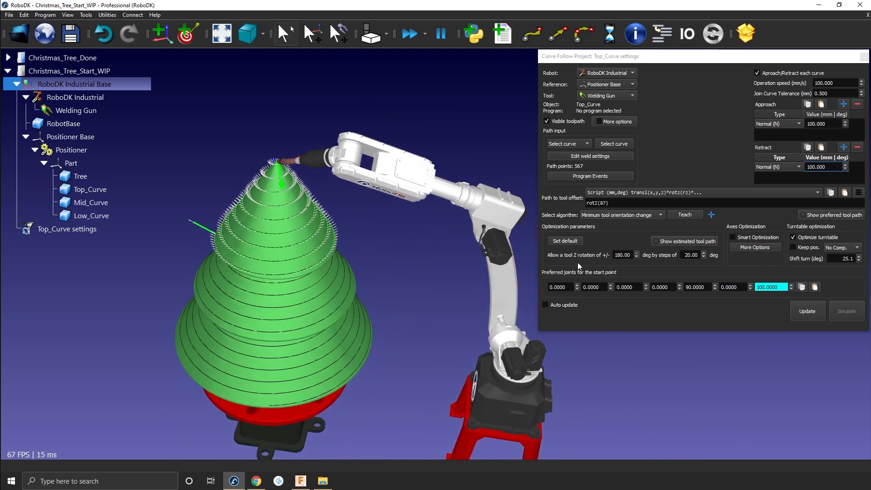
left_click_drag(799, 54, 353, 148)
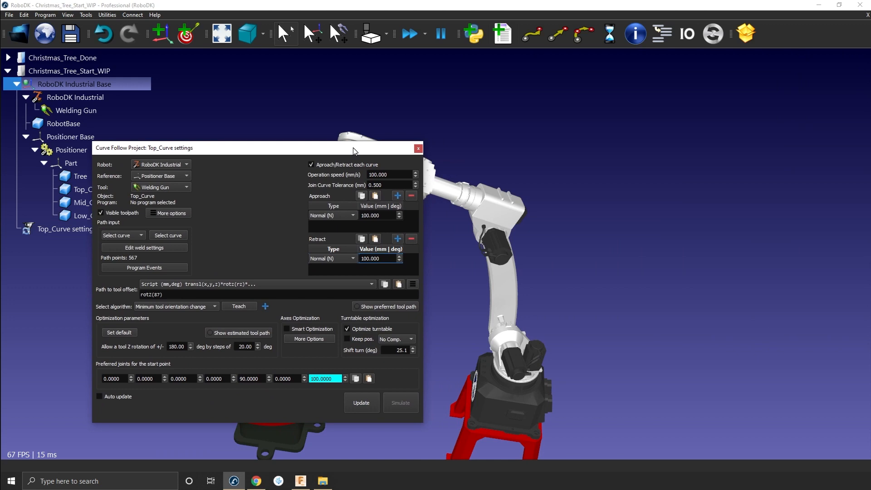
double_click(507, 202)
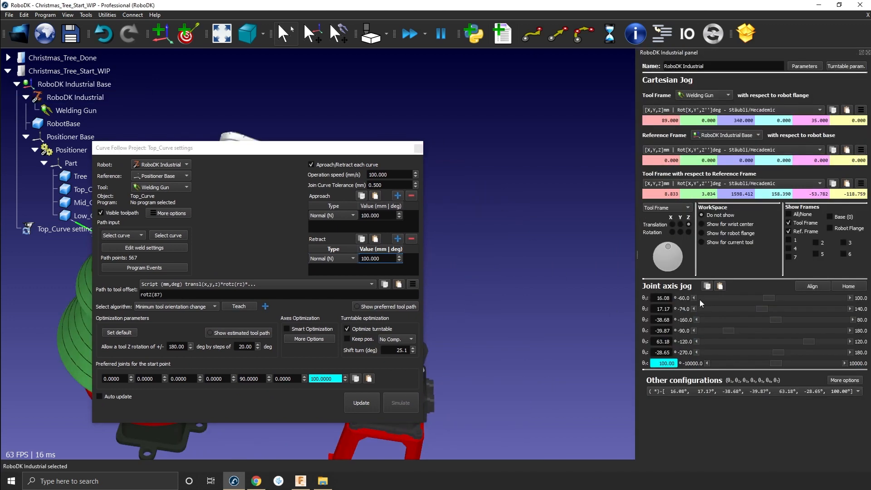
Copy the robot's current joint values into the preferred joints for the start point, and close the robot panel
left_click_drag(306, 149, 512, 55)
left_click(709, 287)
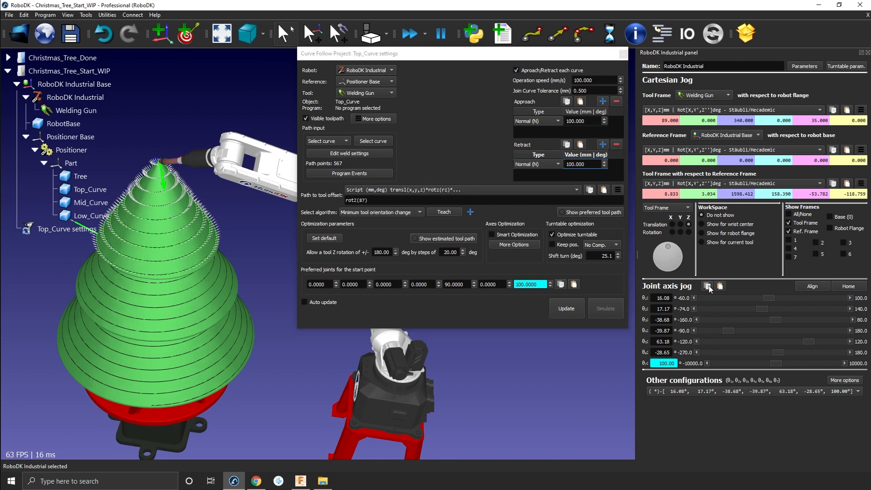
left_click(574, 284)
left_click(708, 287)
left_click(575, 285)
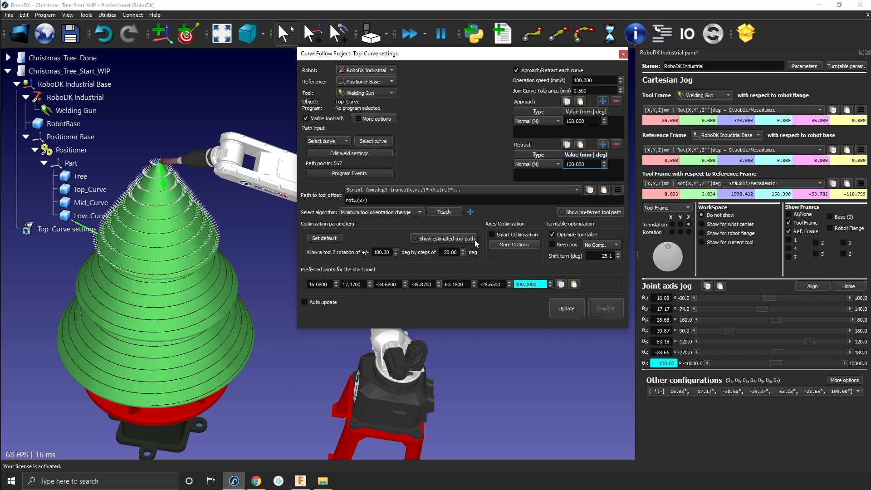
left_click(868, 53)
left_click_drag(545, 59, 786, 58)
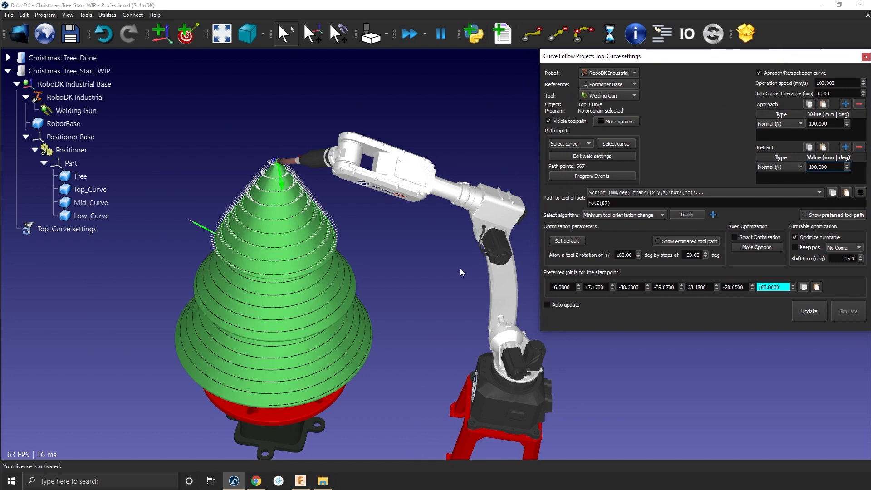
Examine the algorithm descriptions and the welding gun's orientation relative to the path normals at the tree's tip
right_click_drag(460, 269, 456, 252)
right_click_drag(444, 215, 442, 237)
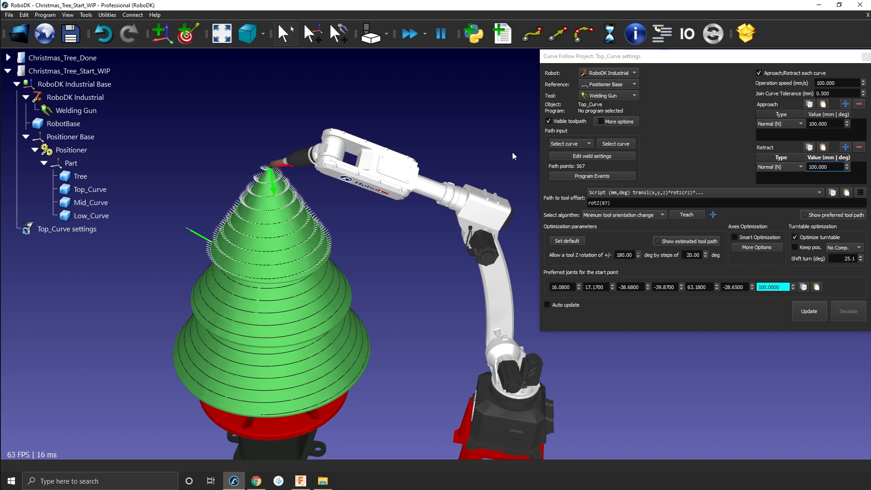
mouse_move(621, 220)
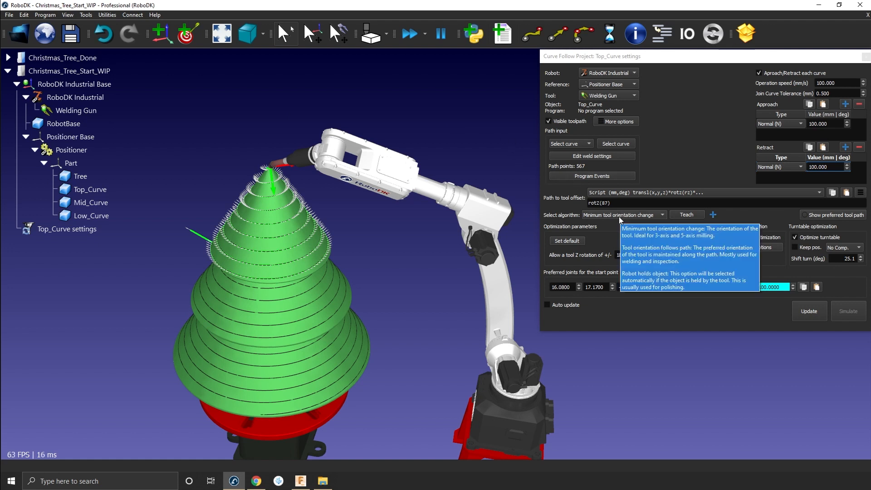
left_click(617, 226)
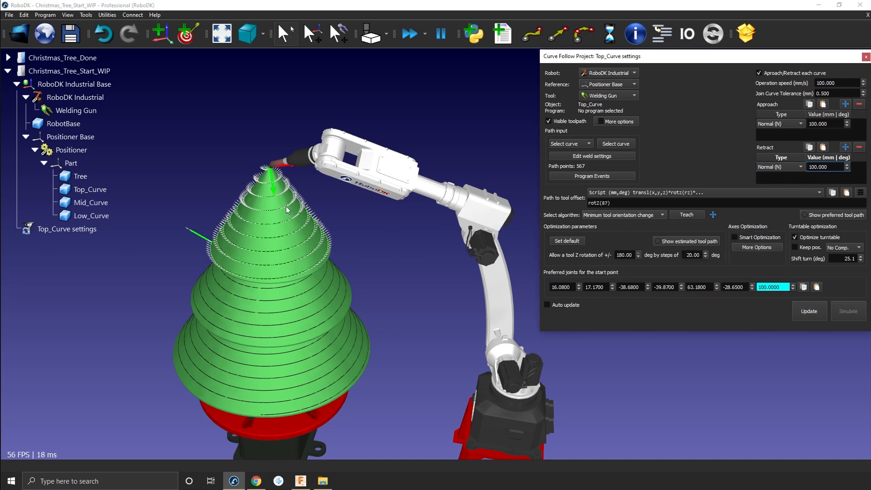
scroll(286, 206, "up", 5)
scroll(289, 209, "up", 2)
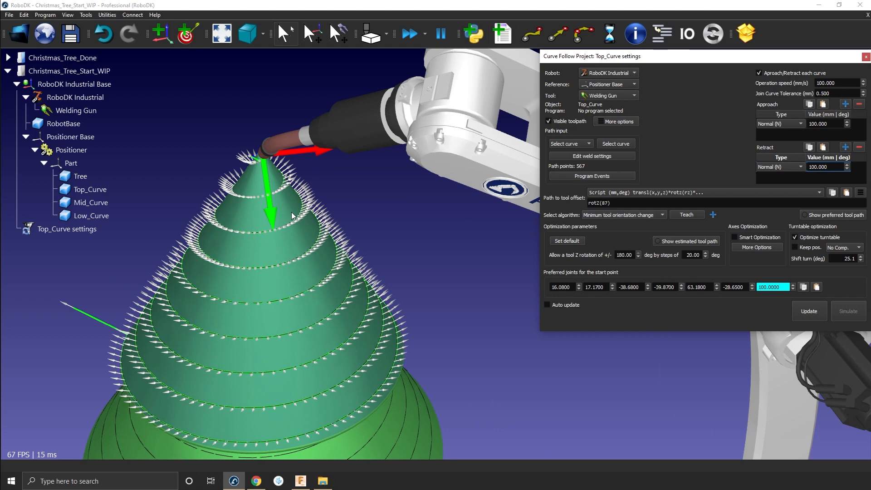
left_click(292, 211)
mouse_move(306, 220)
left_mouse_down()
mouse_move(318, 209)
mouse_move(292, 216)
left_mouse_up()
right_click_drag(292, 212, 304, 193)
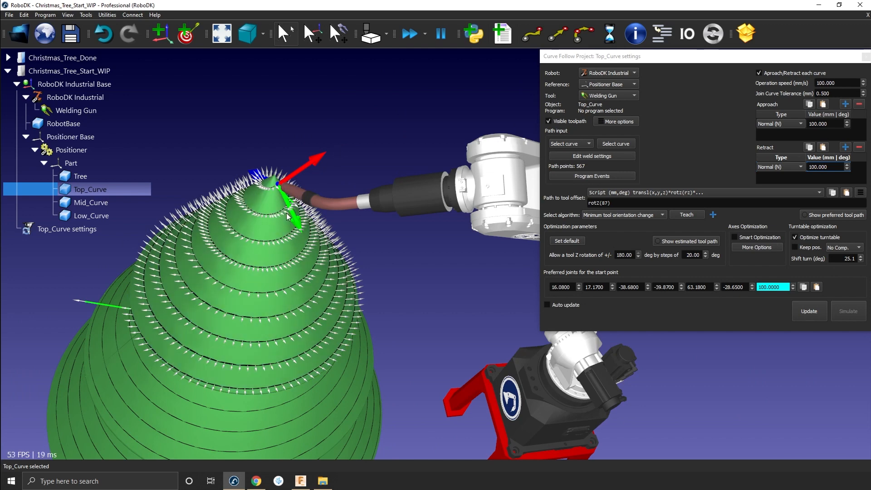
left_click_drag(290, 217, 274, 231, "alt")
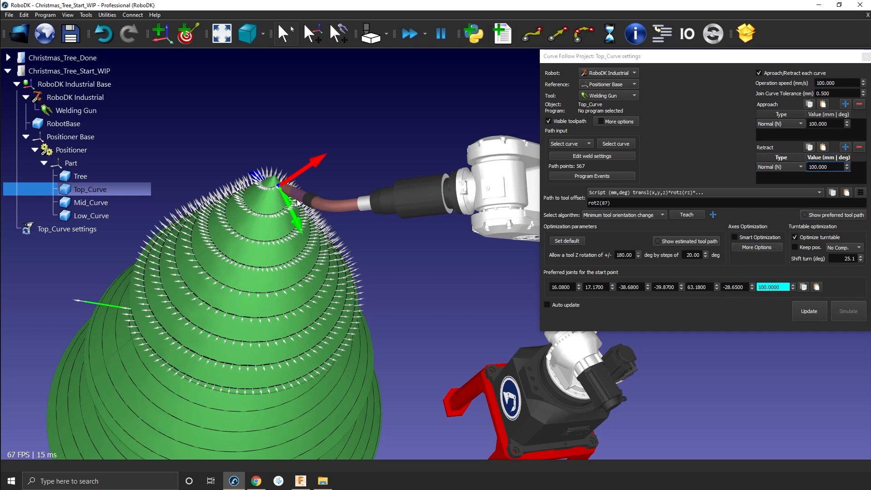
Set the algorithm to Tool orientation follows path and the path to tool offset to rotz(0)
left_click(617, 216)
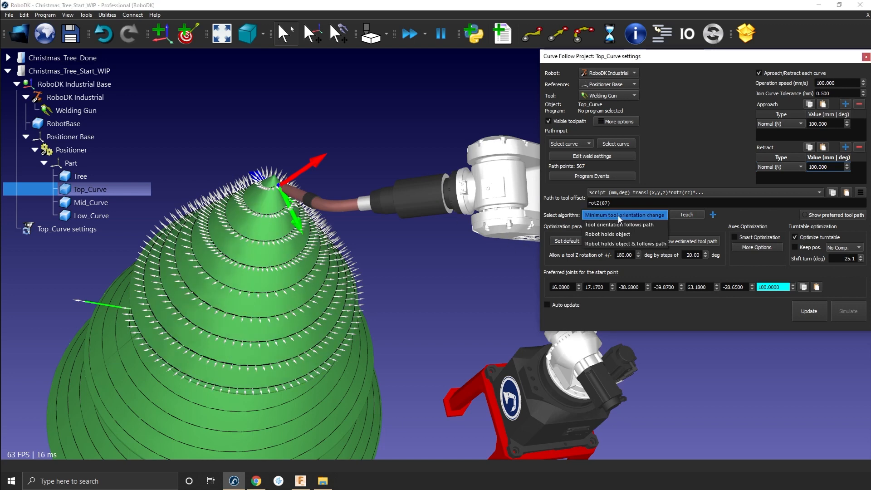
left_click(625, 225)
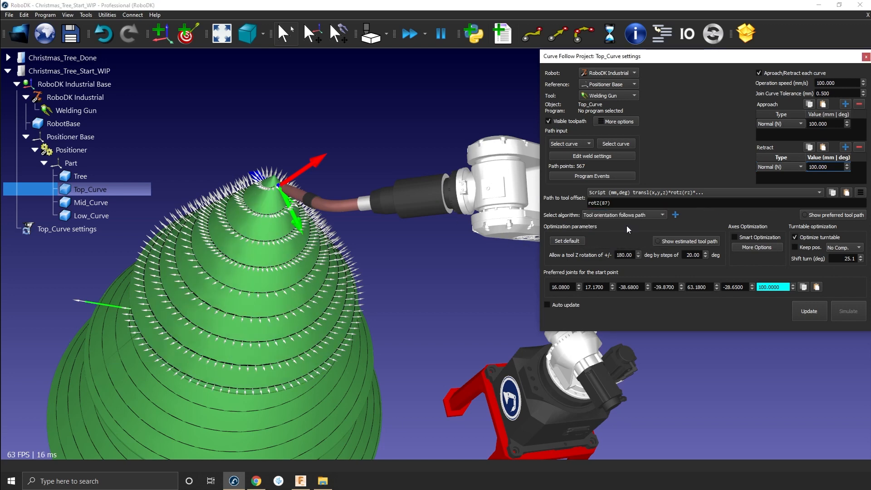
left_click_drag(265, 214, 338, 196)
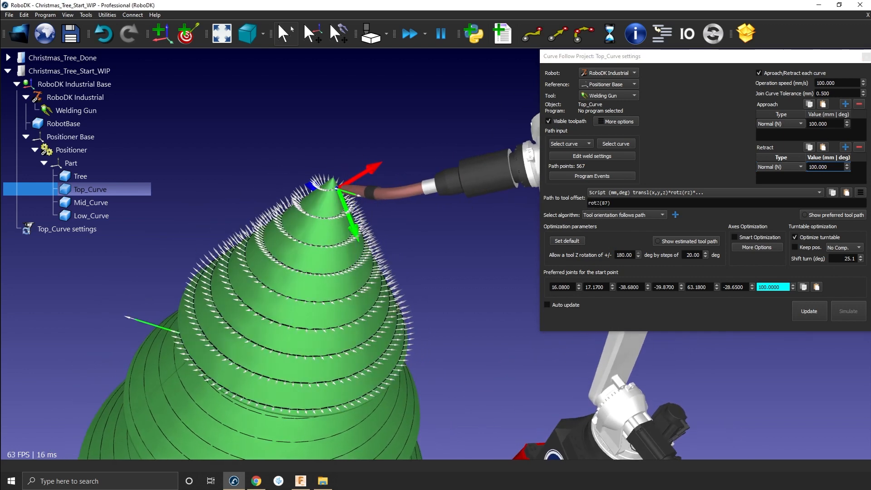
left_click(607, 202)
type("0")
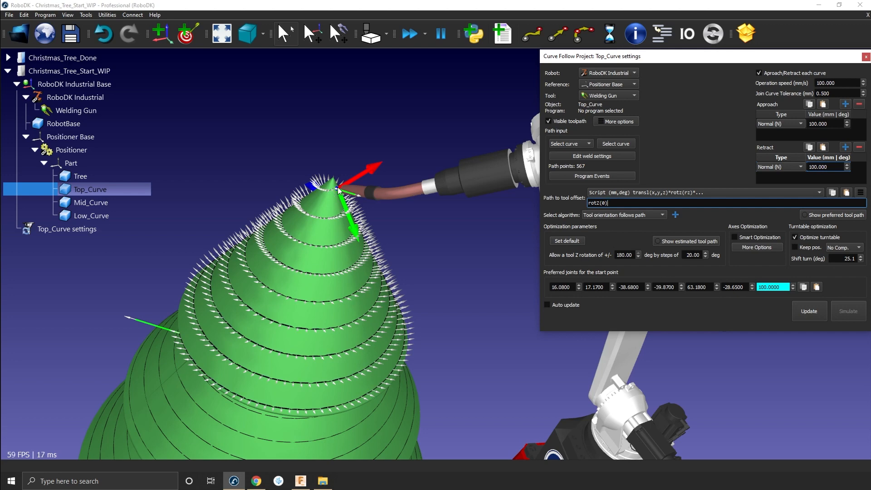
Show the preferred tool path with preview welding guns along the tree's top curve
scroll(337, 191, "up", 5)
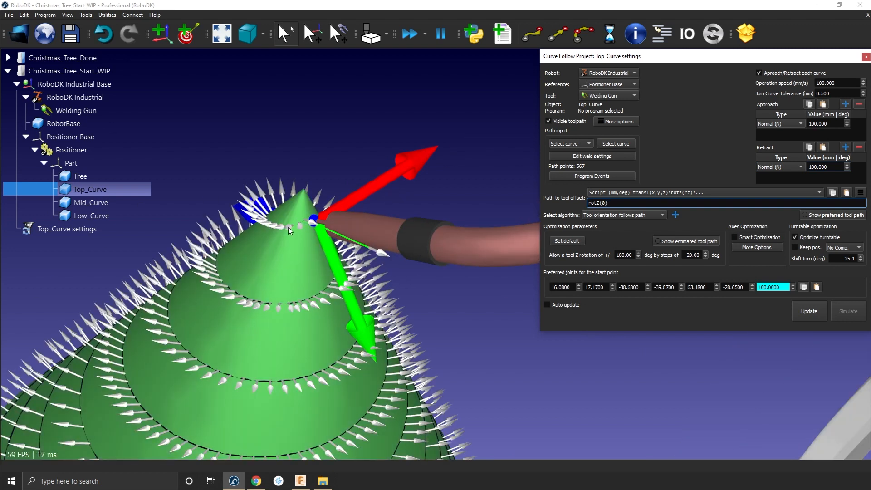
scroll(280, 228, "down", 3)
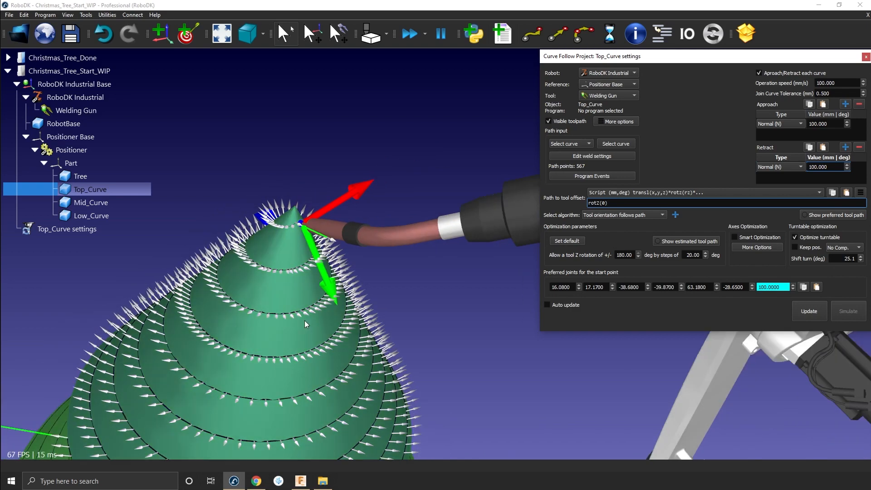
scroll(304, 321, "down", 3)
middle_click_drag(304, 322, 362, 244)
mouse_move(362, 244)
right_mouse_down()
mouse_move(328, 259)
mouse_move(402, 257)
mouse_move(351, 227)
right_mouse_up()
left_click(837, 215)
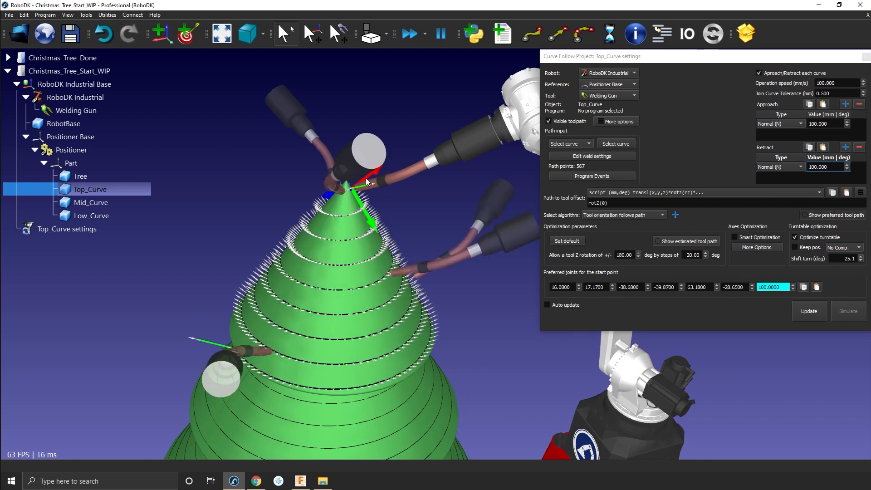
Compare welding gun orientations by varying the path to tool offset rotation between -25 and 95 degrees, and return it to rotz(0)
double_click(604, 203)
type("25")
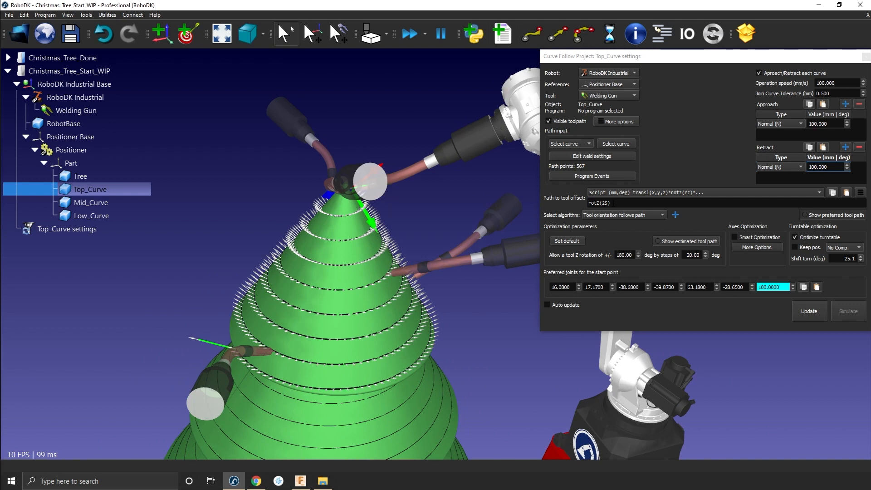
scroll(614, 203, "up", 8)
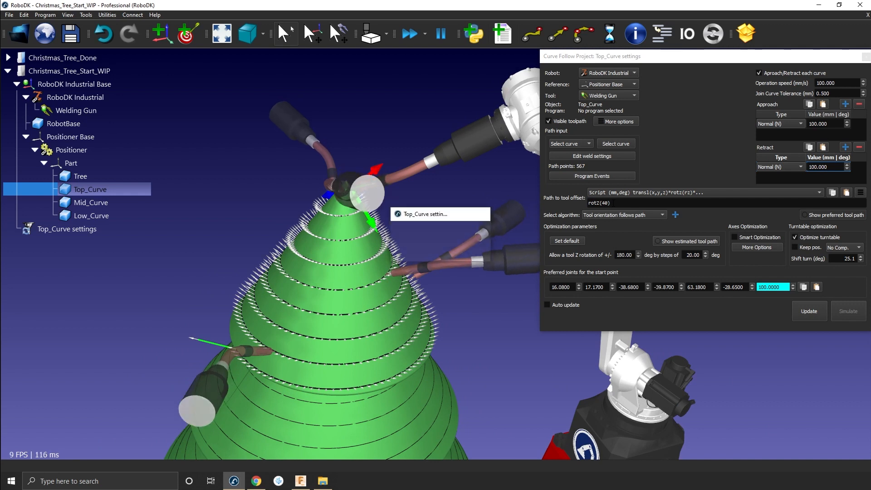
scroll(613, 203, "down", 13)
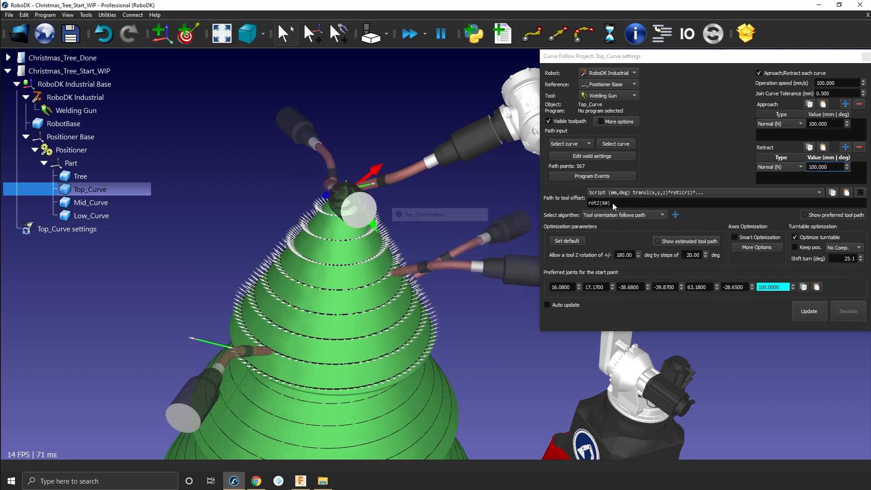
scroll(613, 203, "down", 1)
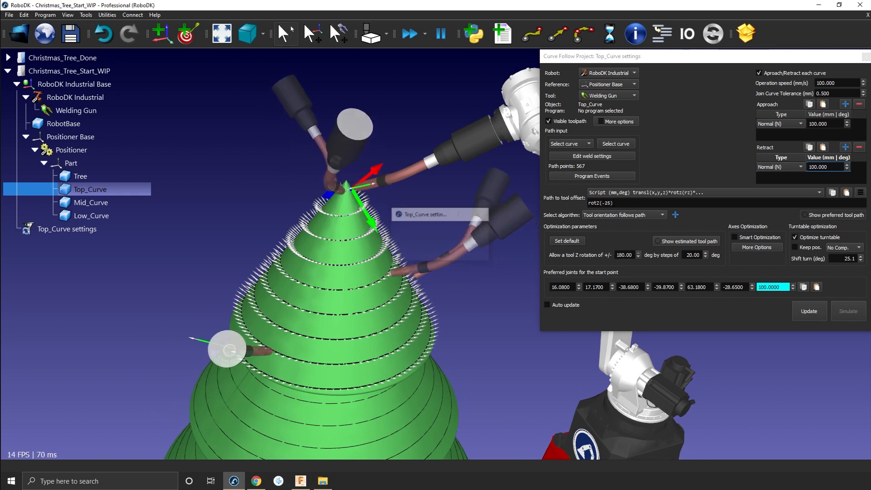
scroll(613, 203, "up", 1)
scroll(613, 203, "up", 10)
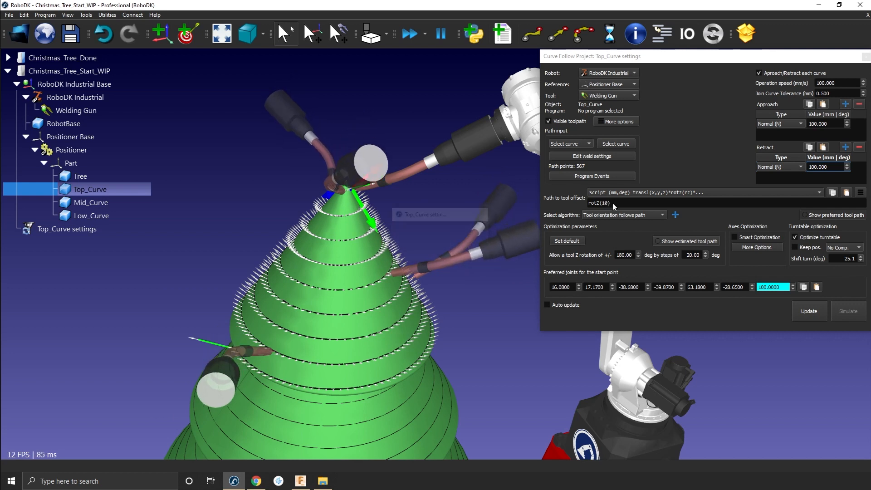
scroll(612, 203, "up", 8)
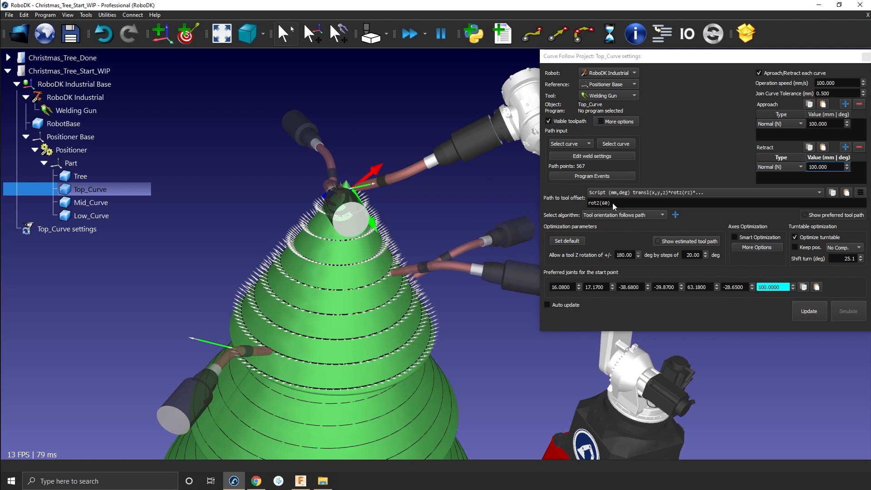
scroll(613, 203, "down", 8)
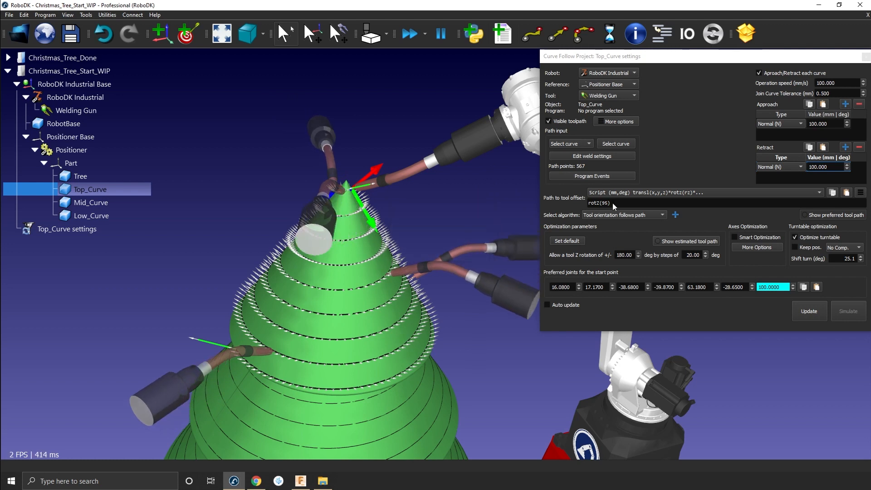
scroll(613, 203, "down", 10)
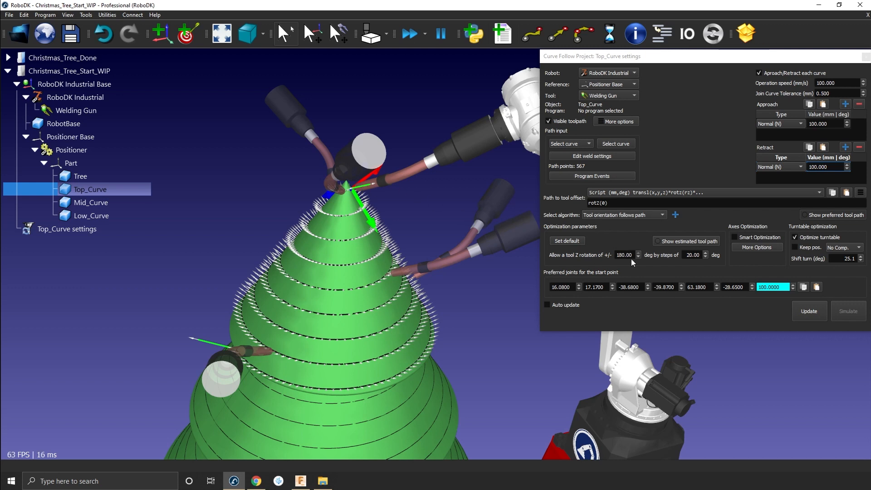
Set the allowed tool Z rotation to +/- 0 degrees and update the Top_Curve path
left_click_drag(627, 255, 612, 252)
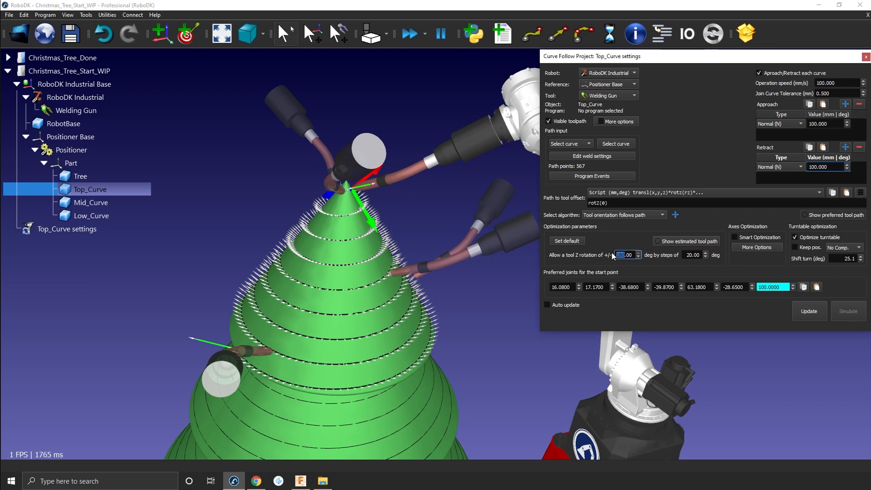
type("0")
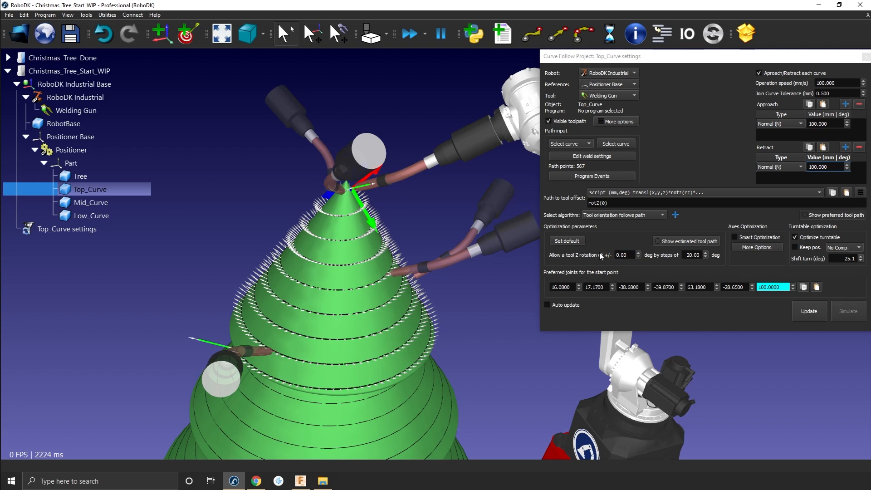
scroll(479, 254, "down", 4)
middle_click_drag(456, 271, 375, 240)
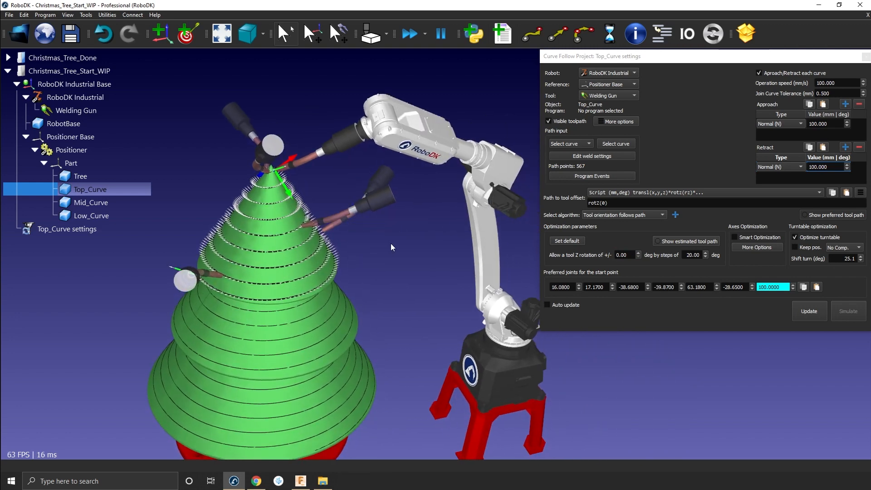
middle_click_drag(342, 180, 355, 178)
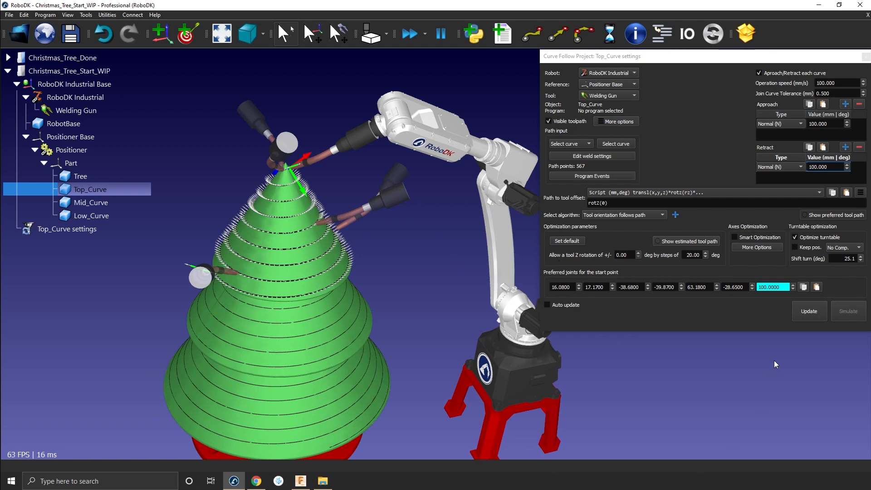
left_click(806, 311)
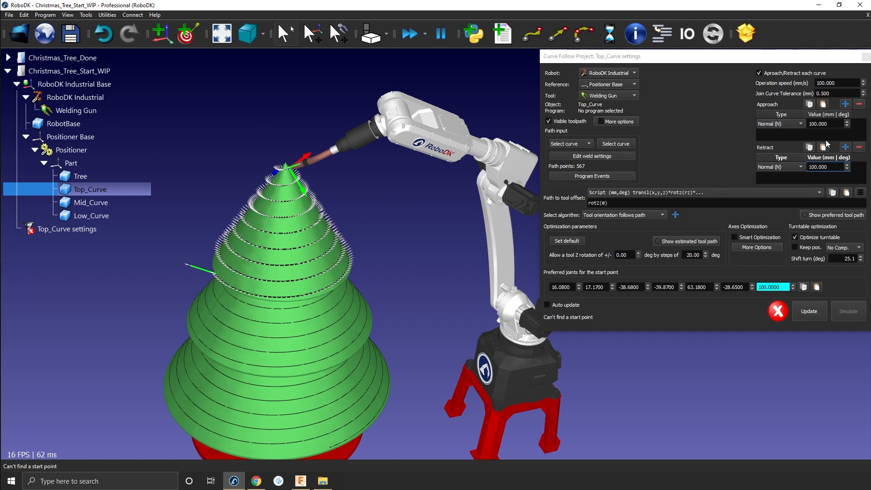
Remove the normal approach and retract movements from the Top_Curve project and update the path
left_click(832, 124)
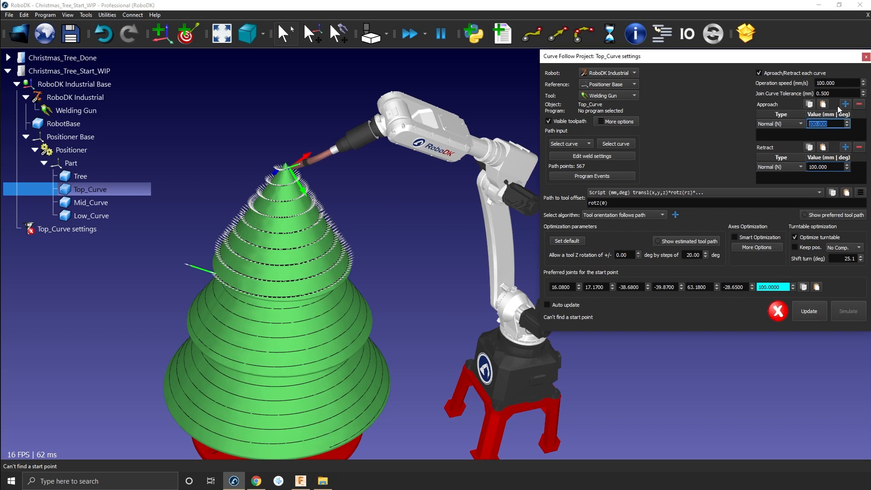
left_click(859, 104)
left_click(831, 167)
left_click(860, 147)
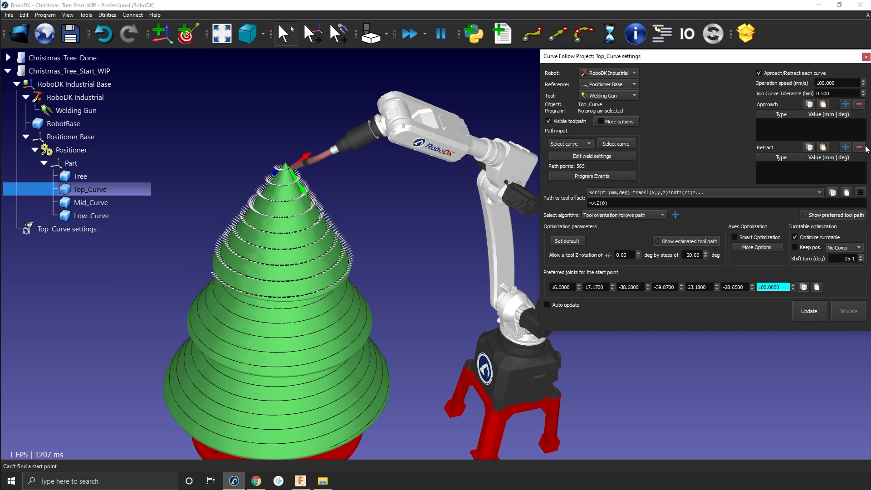
left_click(810, 312)
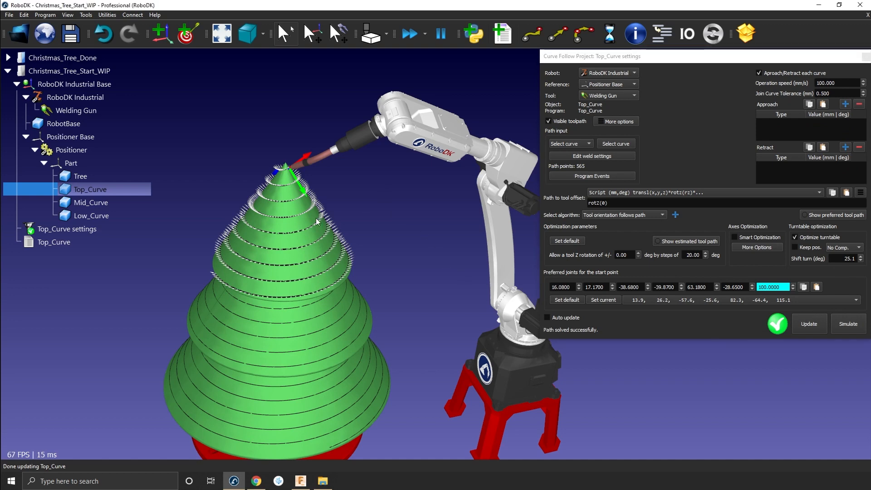
scroll(303, 215, "up", 2)
scroll(302, 215, "down", 2)
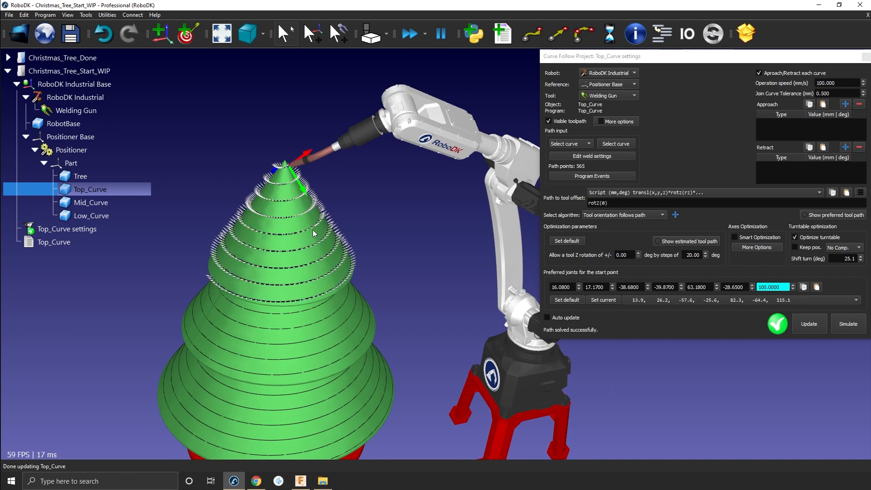
Set the turntable optimization's shift turn to 30 degrees and update the Top_Curve path
double_click(848, 258)
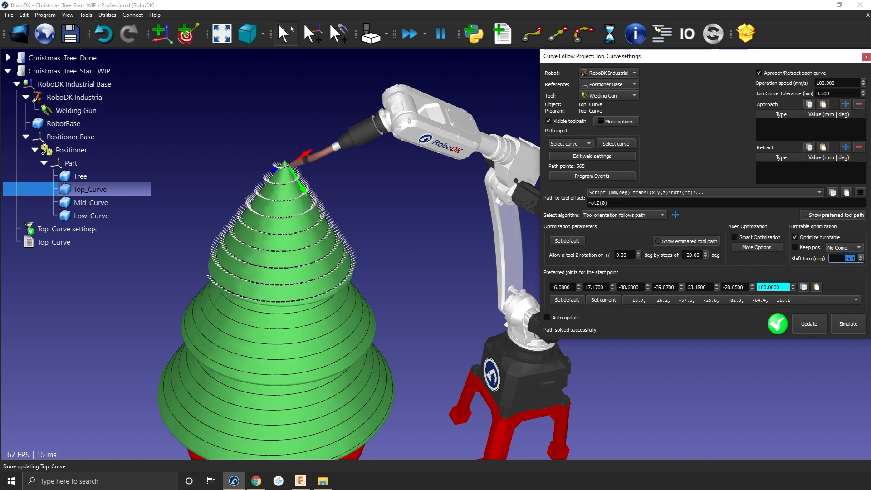
type("30")
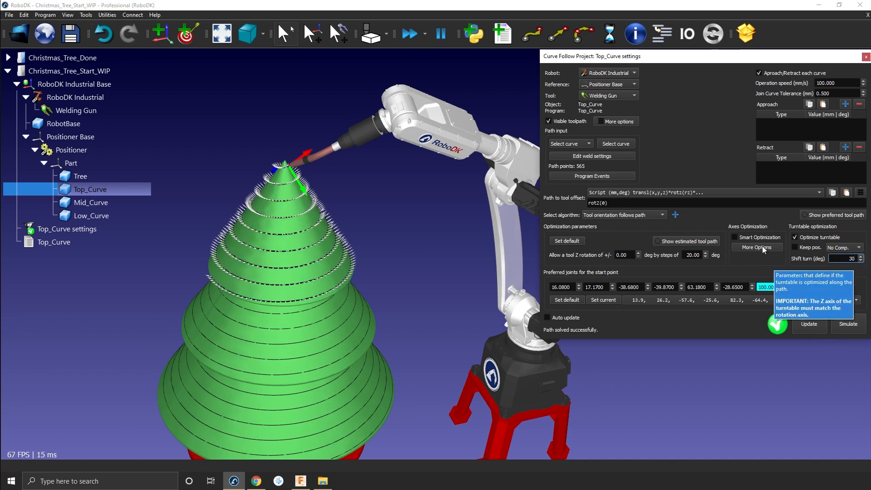
key("Return")
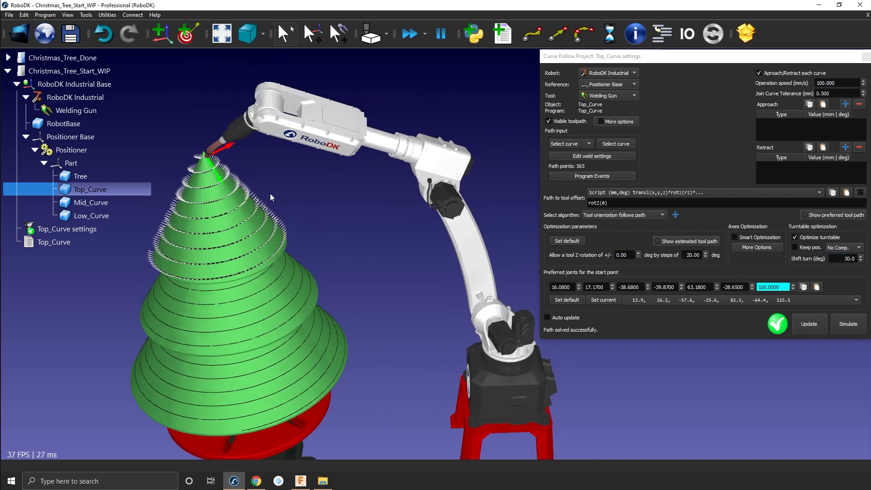
right_click_drag(234, 152, 255, 236)
key("alt+shift")
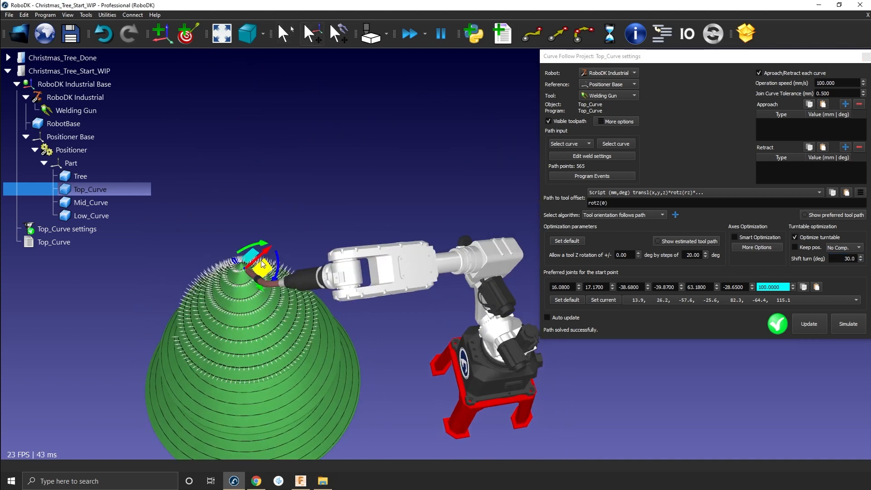
left_click_drag(261, 265, 260, 240)
middle_click_drag(267, 285, 305, 237)
right_click_drag(305, 237, 306, 226)
middle_click_drag(294, 256, 300, 211)
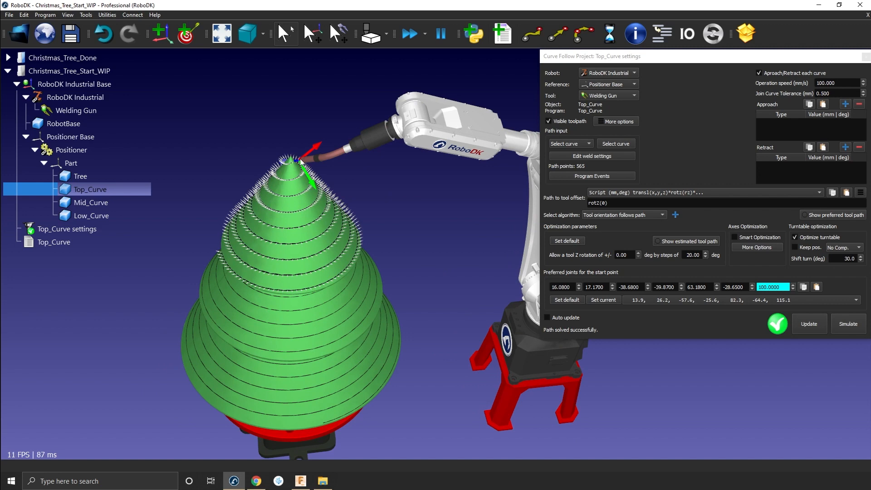
scroll(372, 262, "down", 2)
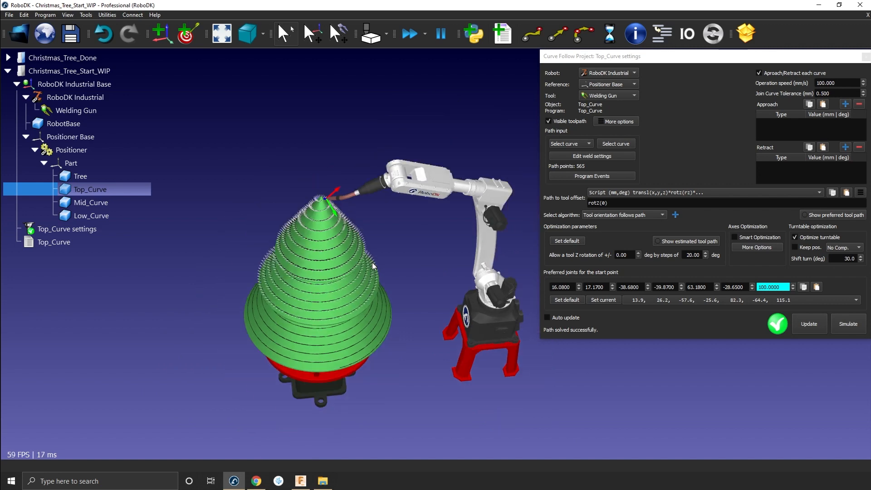
left_click(315, 207)
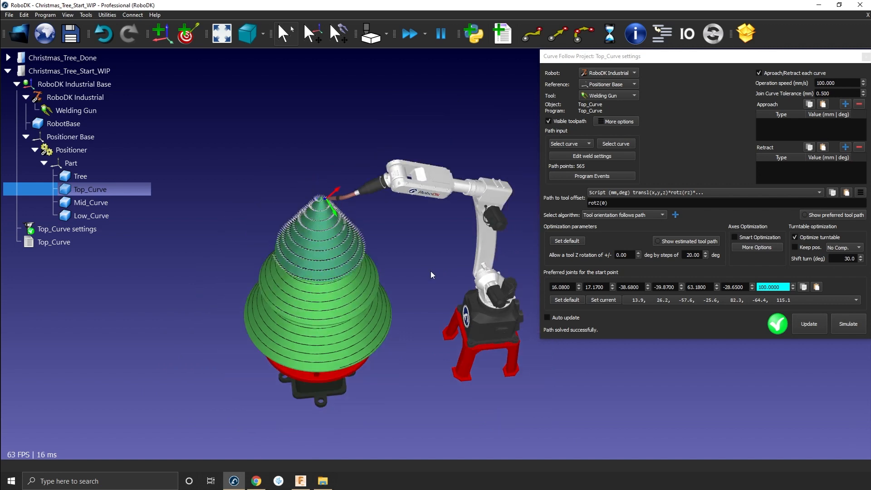
left_click(799, 324)
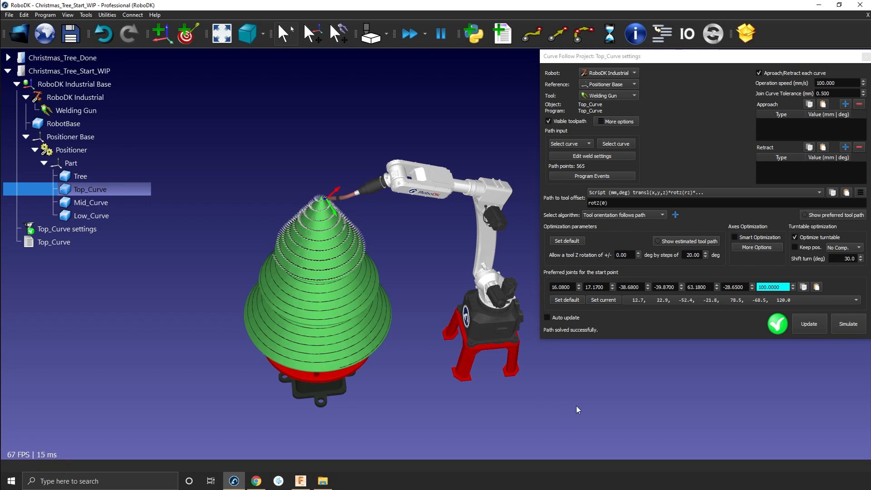
Simulate the Top_Curve program and examine the welding gun's orientation and the turntable's motion along the tree's top curve
left_click(856, 330)
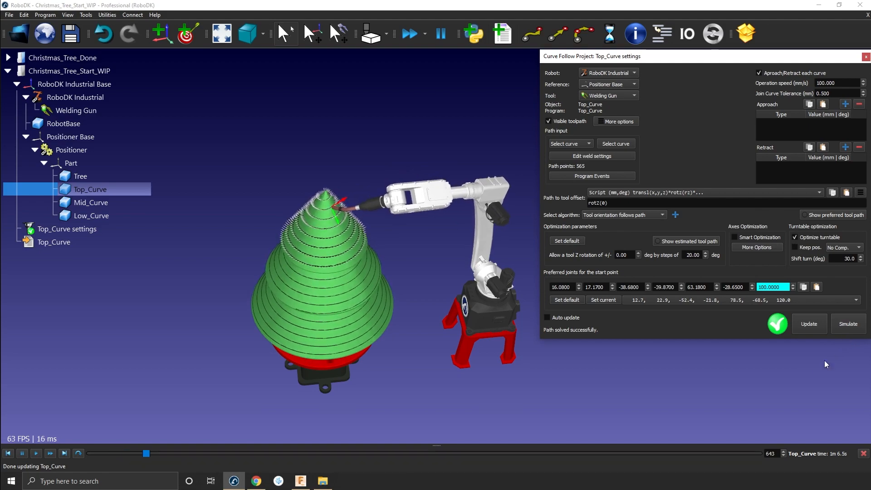
scroll(386, 234, "up", 1)
scroll(310, 227, "up", 6)
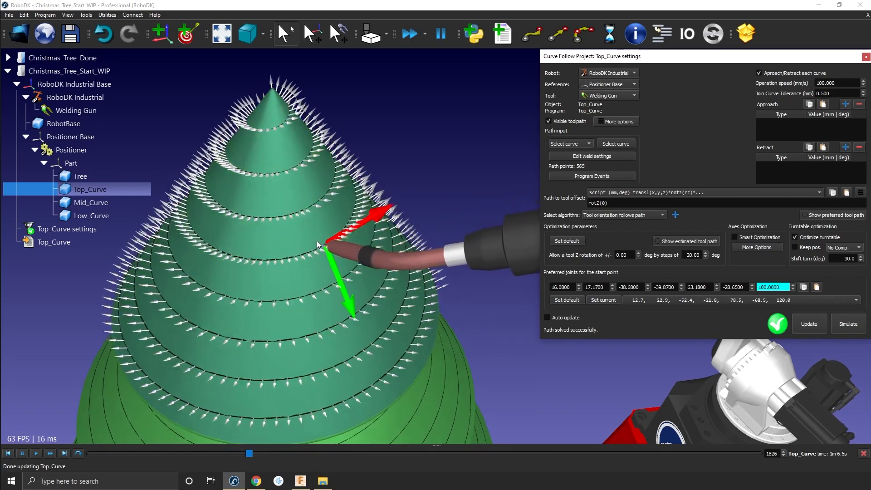
scroll(314, 263, "down", 5)
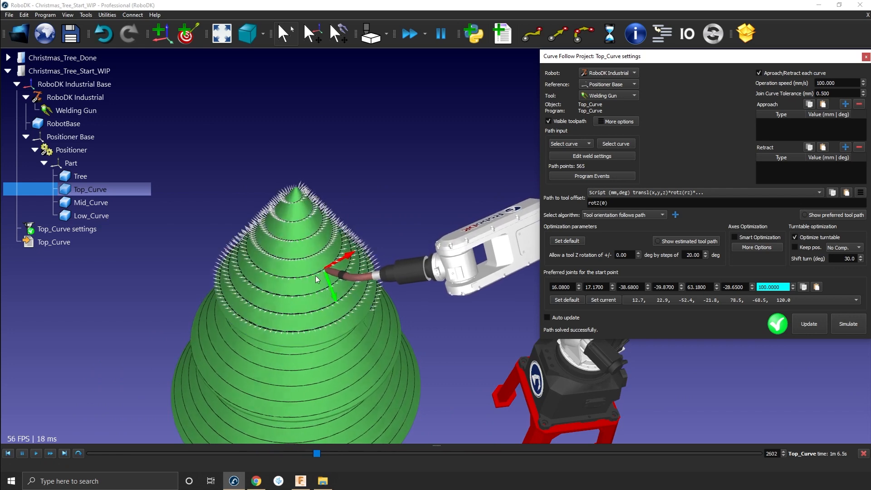
scroll(322, 300, "down", 5)
middle_click_drag(334, 351, 337, 292)
right_click_drag(336, 292, 365, 272)
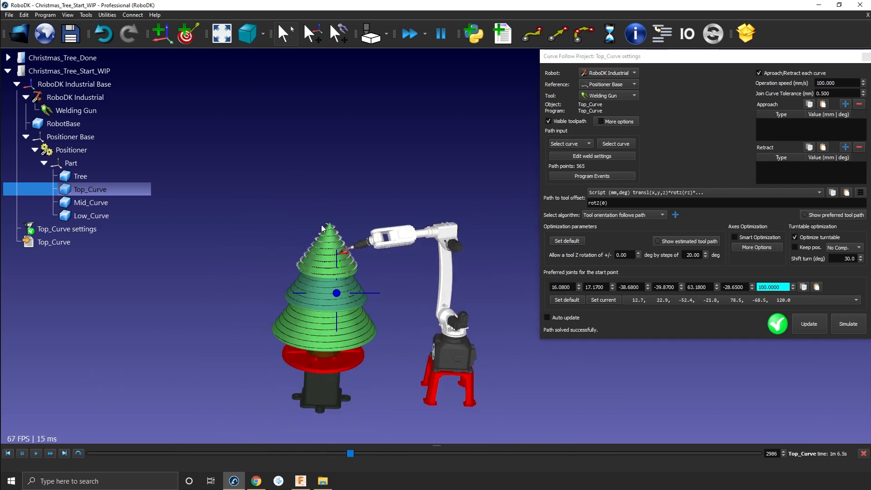
scroll(368, 274, "up", 2)
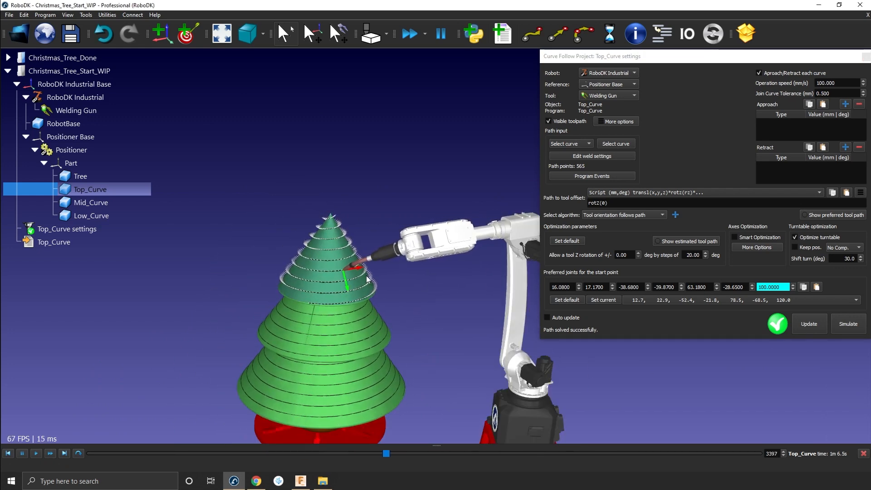
scroll(368, 278, "down", 2)
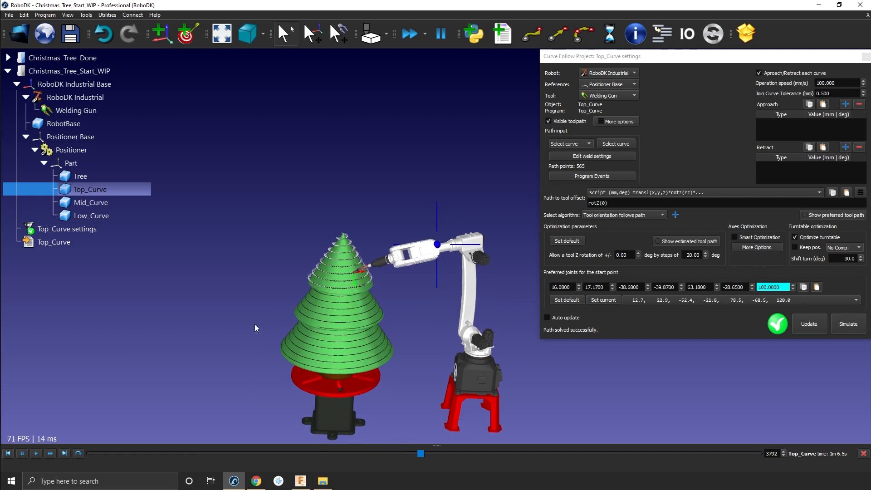
middle_click_drag(254, 324, 261, 210)
left_click(96, 138)
right_click(96, 138)
left_click(319, 367)
left_click_drag(320, 366, 322, 398)
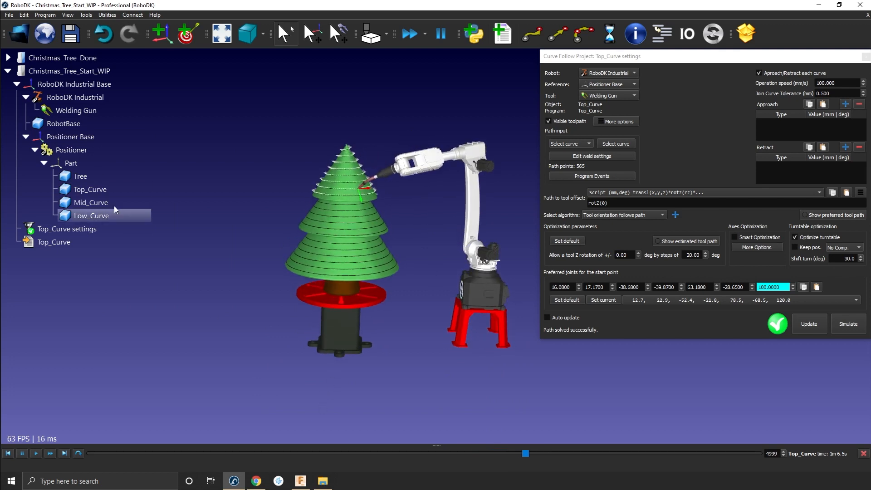
left_click(81, 134)
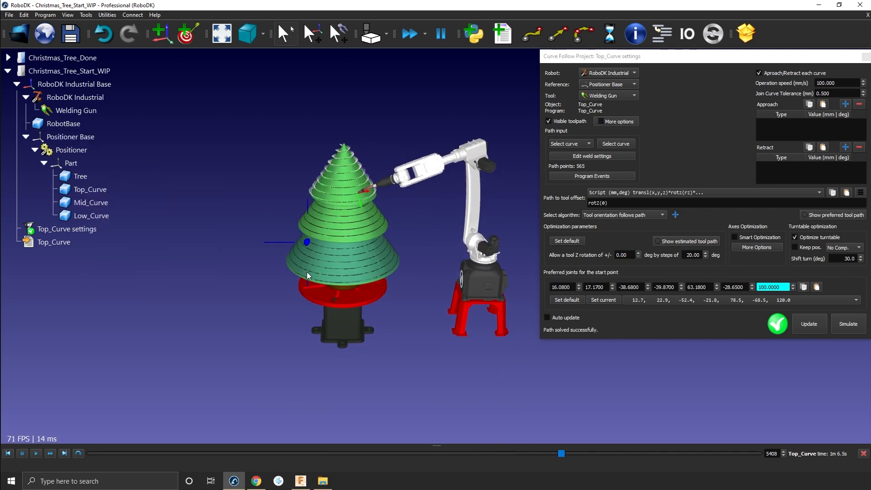
scroll(353, 202, "up", 5)
scroll(353, 202, "up", 2)
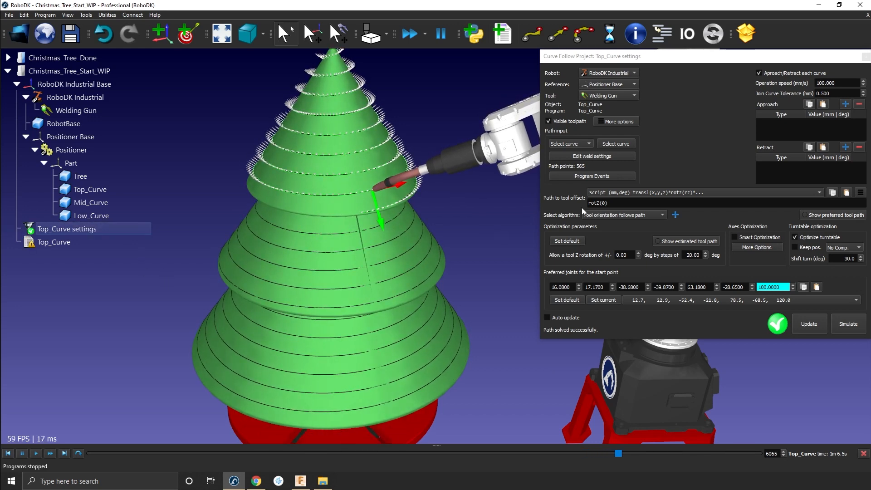
left_click(867, 57)
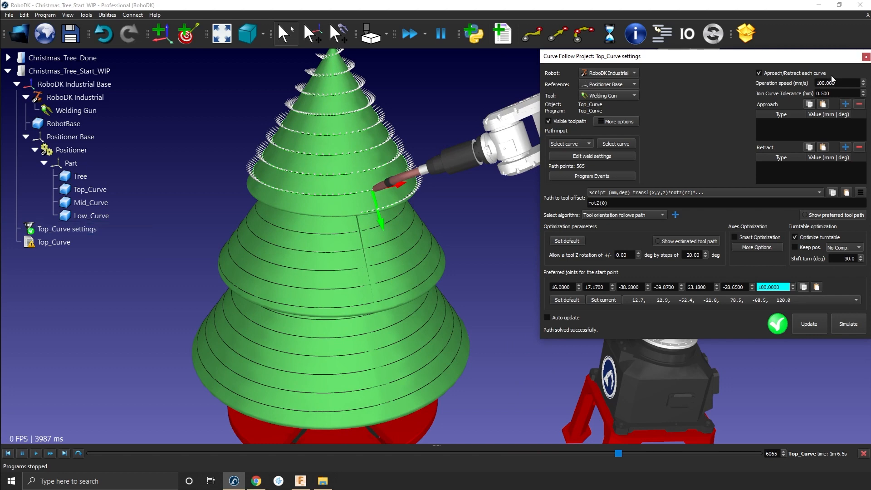
Add a 100 mm normal approach and retract to the Top_Curve project, update the path, review its simulation and close the settings
left_click(846, 104)
left_click(846, 147)
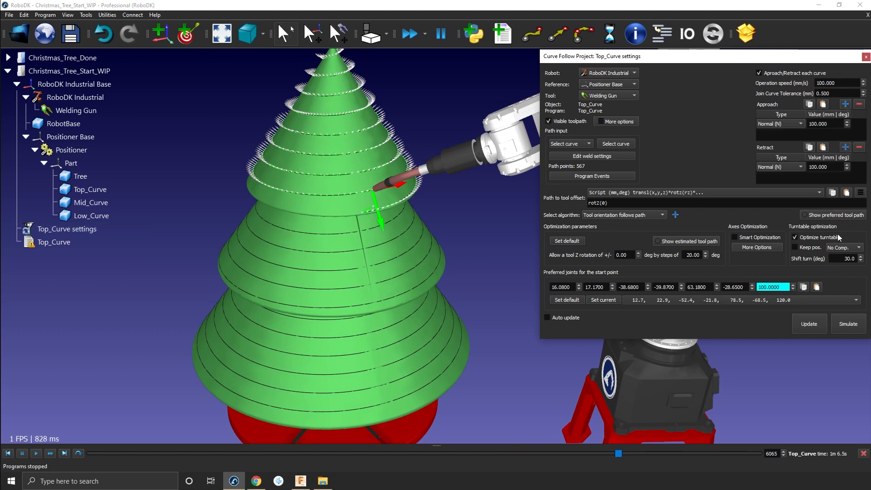
left_click(809, 324)
scroll(384, 282, "down", 5)
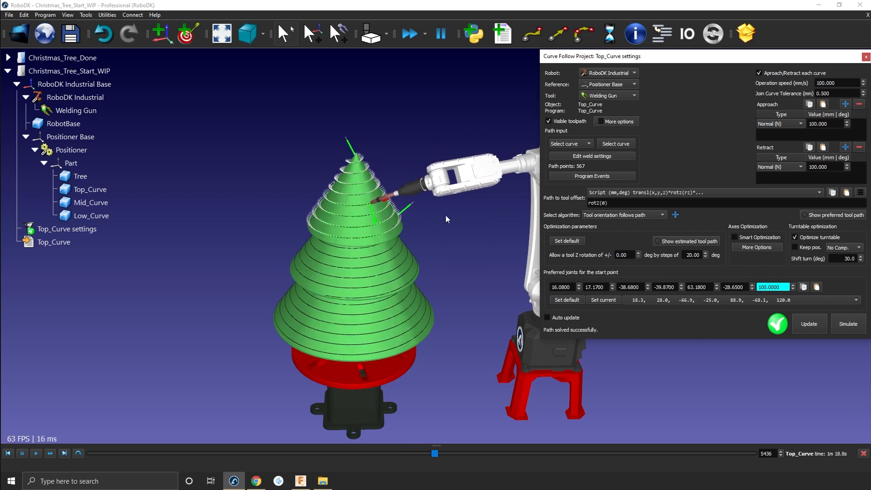
scroll(282, 333, "down", 3)
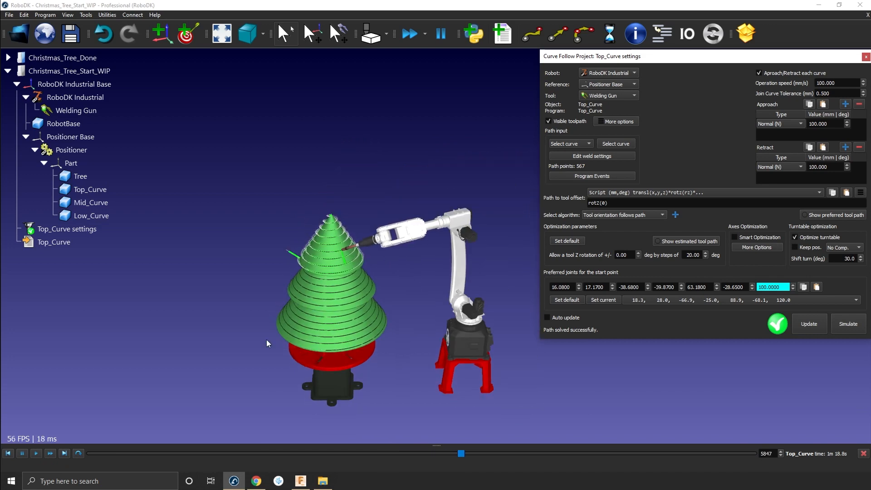
scroll(272, 300, "up", 2)
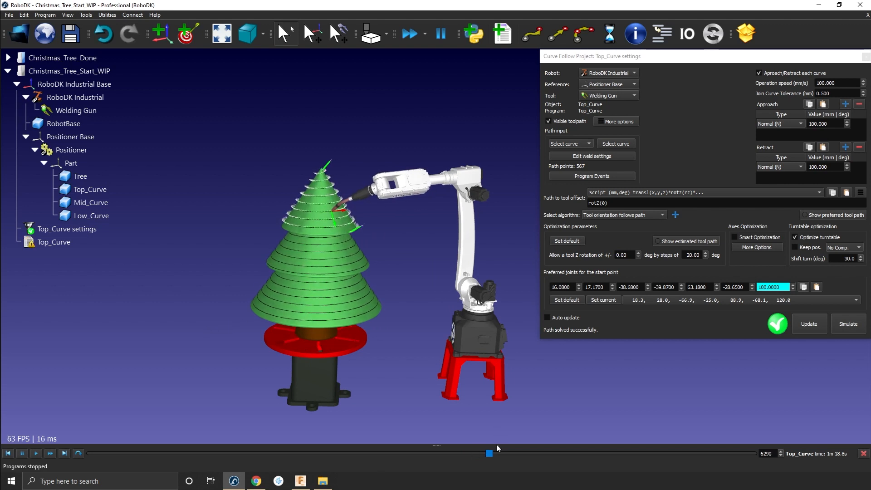
left_click_drag(493, 455, 401, 410)
left_click(865, 57)
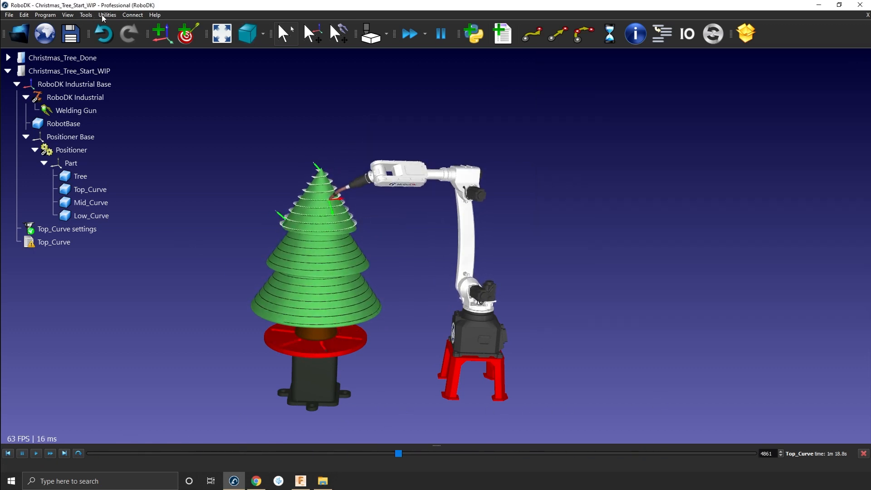
Create two more curve follow projects, closing the first one's settings and leaving the second one's open
left_click(107, 15)
left_click(132, 81)
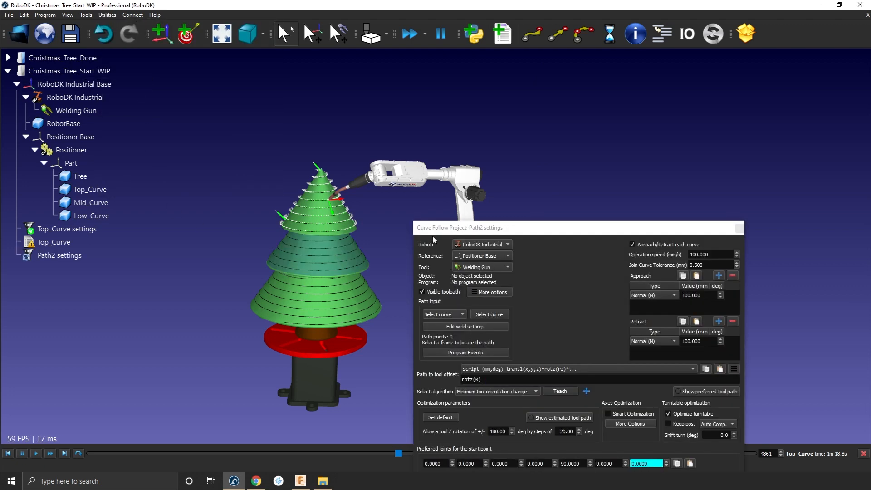
left_click_drag(583, 228, 735, 36)
left_click_drag(856, 34, 785, 49)
left_click(821, 50)
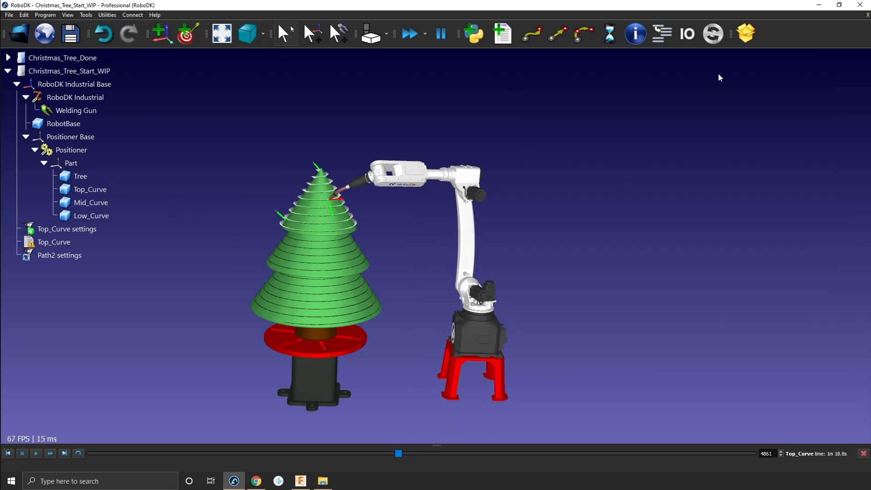
left_click(108, 15)
left_click(144, 80)
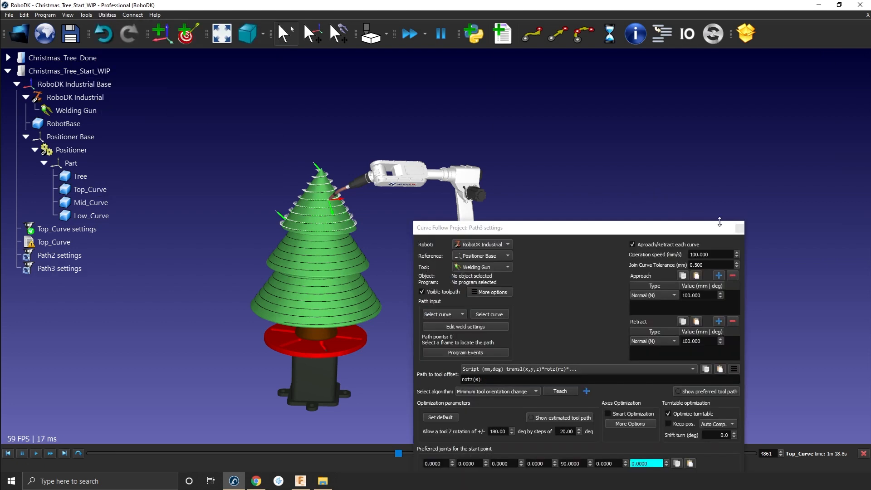
Close the open project settings and rename the Path2 curve follow project as Mid_Curve
left_click(740, 228)
left_click(48, 259)
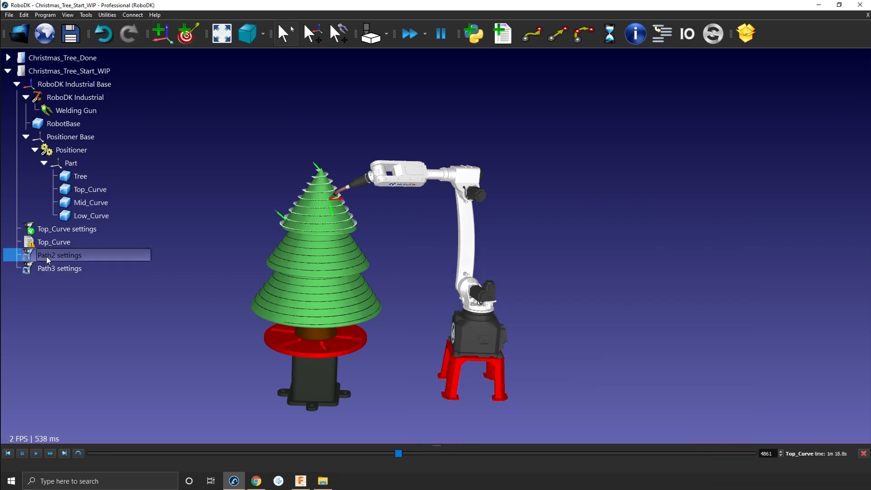
left_click(48, 259)
double_click(50, 255)
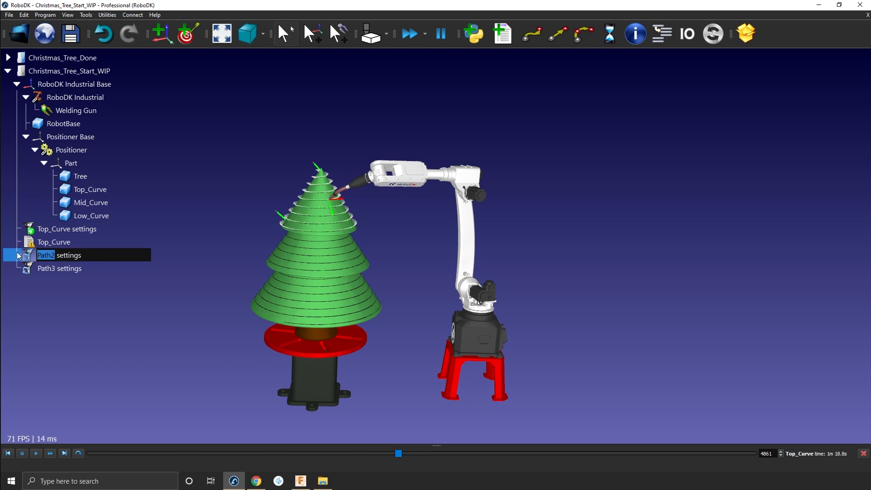
type("Mid_Curve")
key("Return")
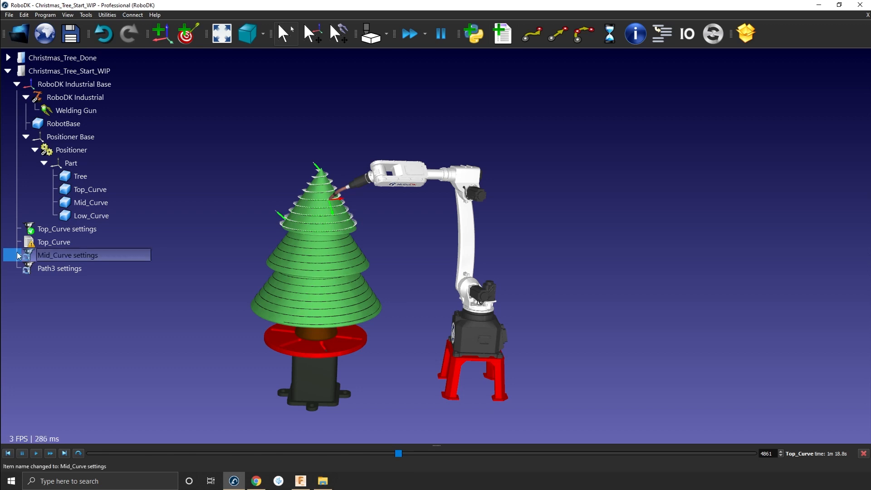
Rename the Path3 curve follow project as Top_Curve
left_click(46, 268)
key("F2")
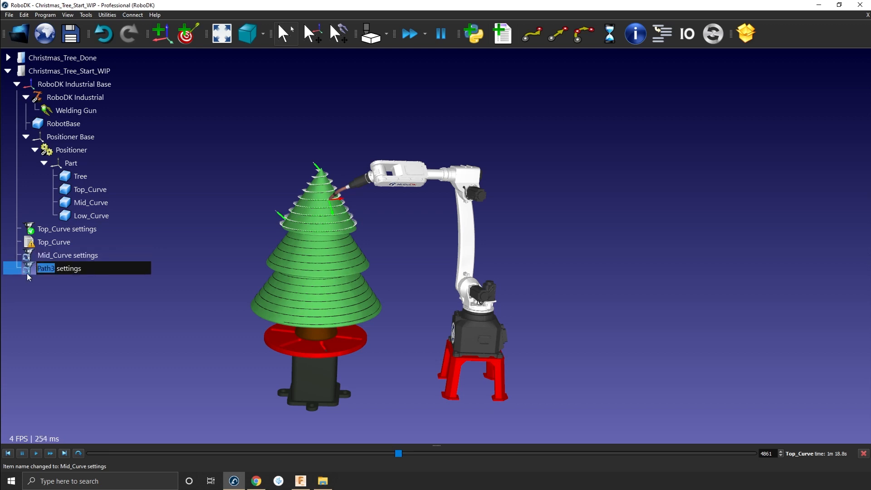
type("Top_Curve")
key("Return")
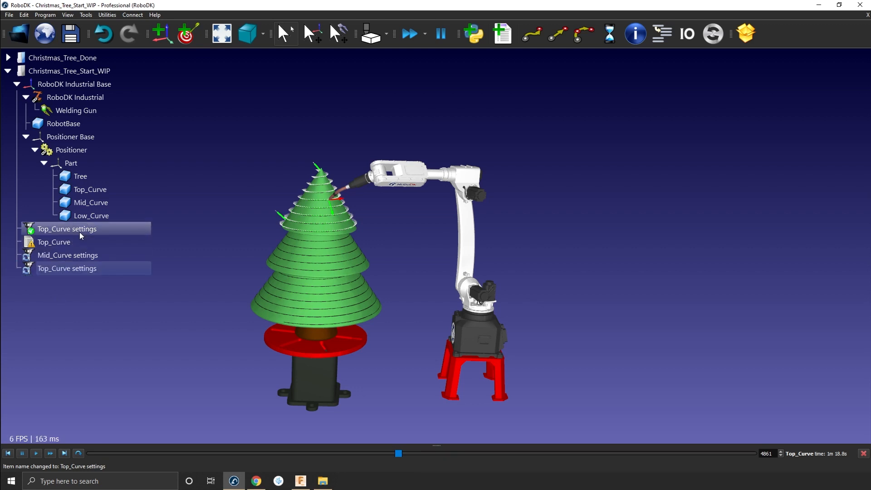
double_click(82, 256)
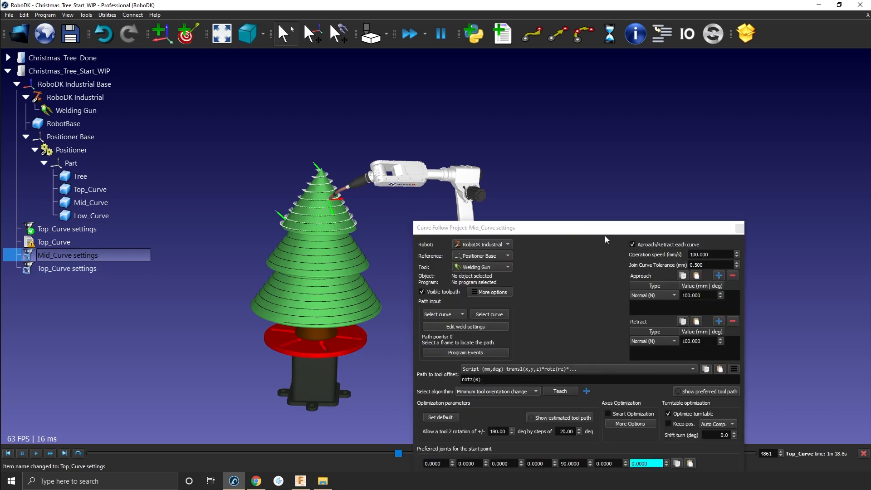
left_click_drag(605, 235, 679, 109)
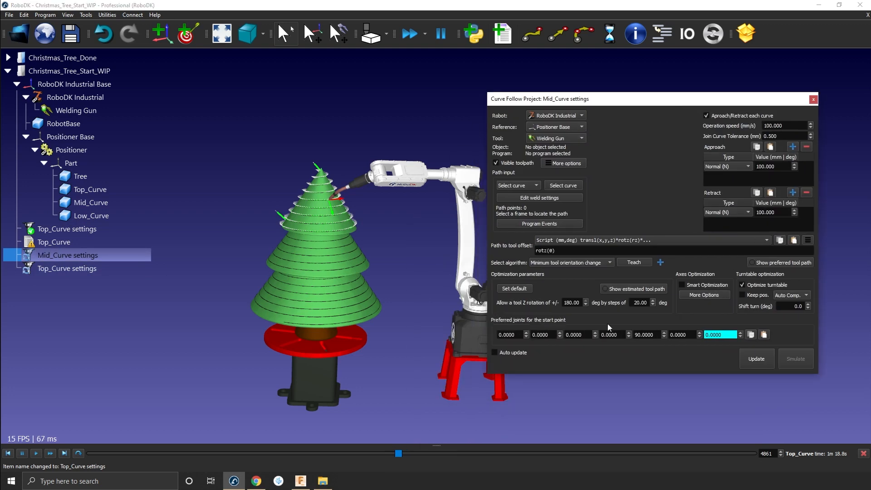
left_click(813, 100)
Copy the first Top_Curve project's settings and paste them into the Mid_Curve project and the project below it
right_click(67, 230)
mouse_move(92, 317)
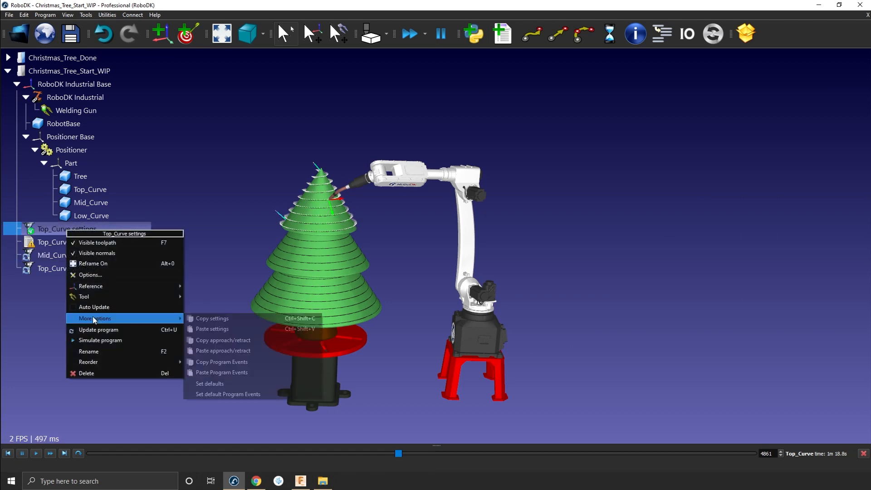
left_click(225, 322)
left_click(102, 257)
left_click(94, 272, "shift")
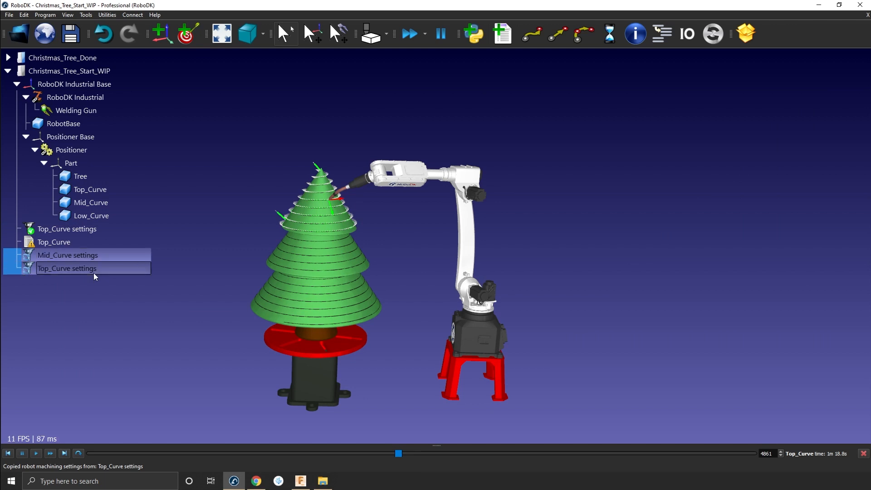
right_click(93, 273)
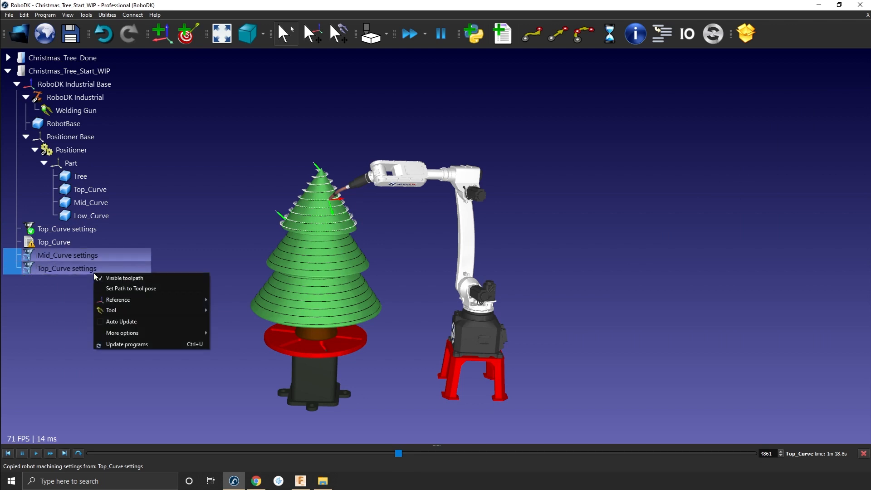
mouse_move(129, 333)
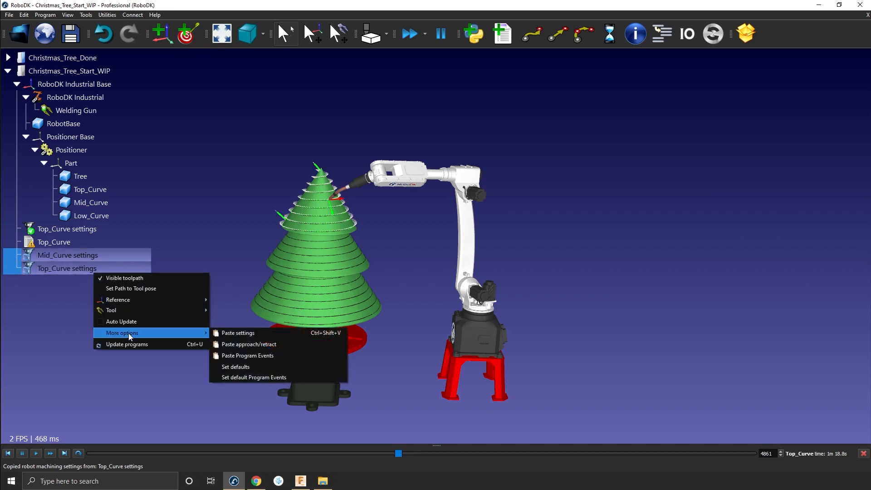
left_click(253, 333)
Review the pasted settings of the Mid_Curve project, try its curve selection and close the settings
double_click(83, 257)
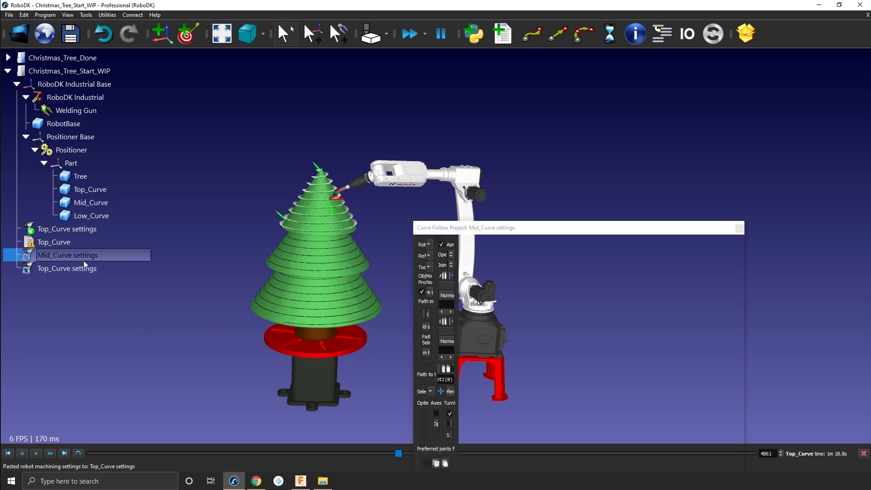
left_click_drag(614, 242, 710, 93)
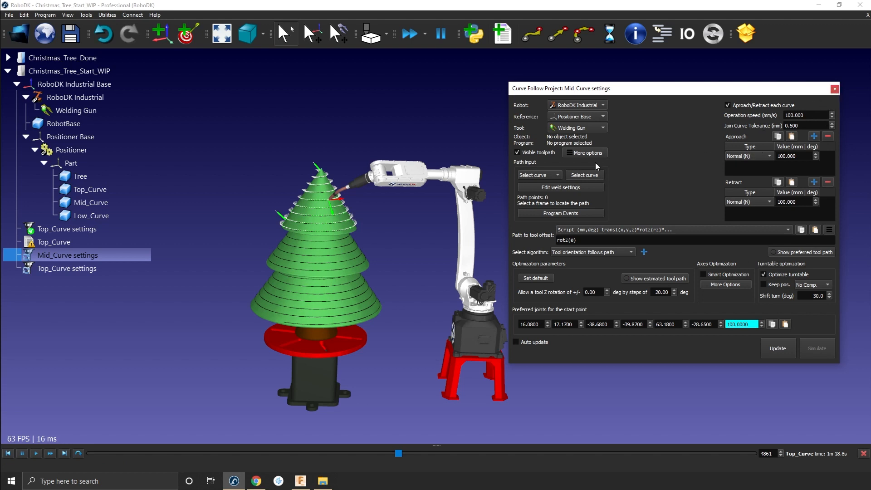
left_click(576, 178)
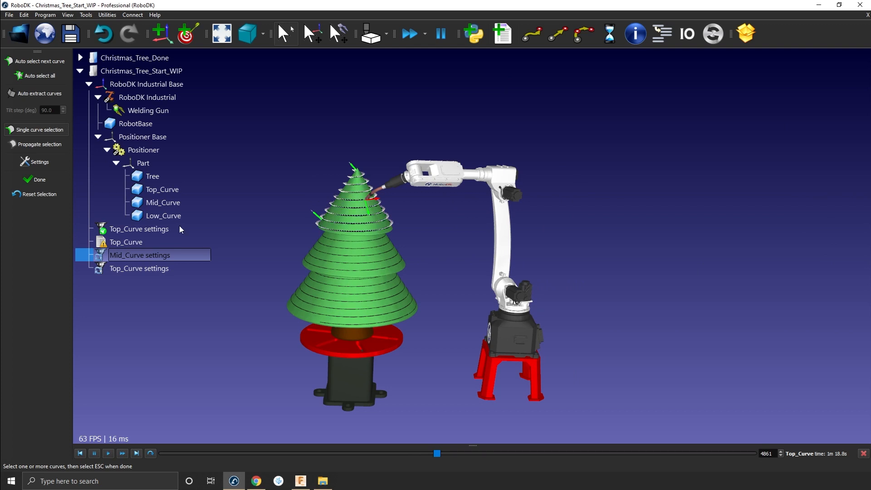
left_click(46, 195)
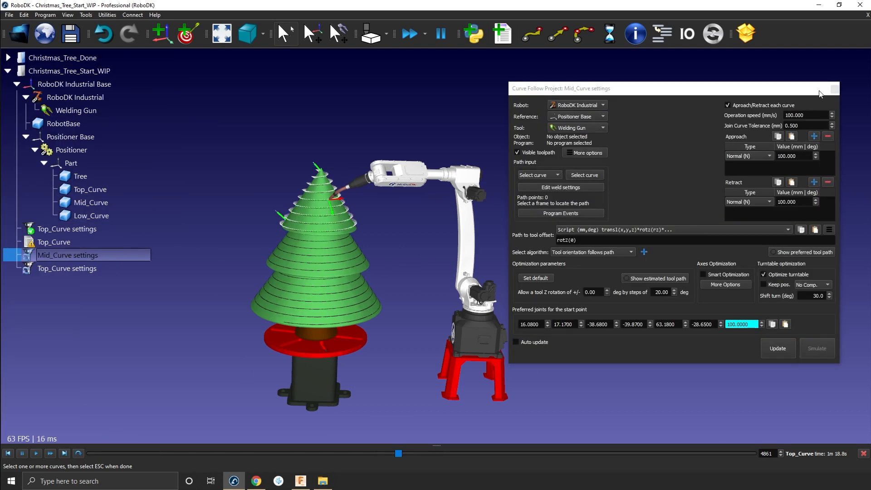
left_click(835, 89)
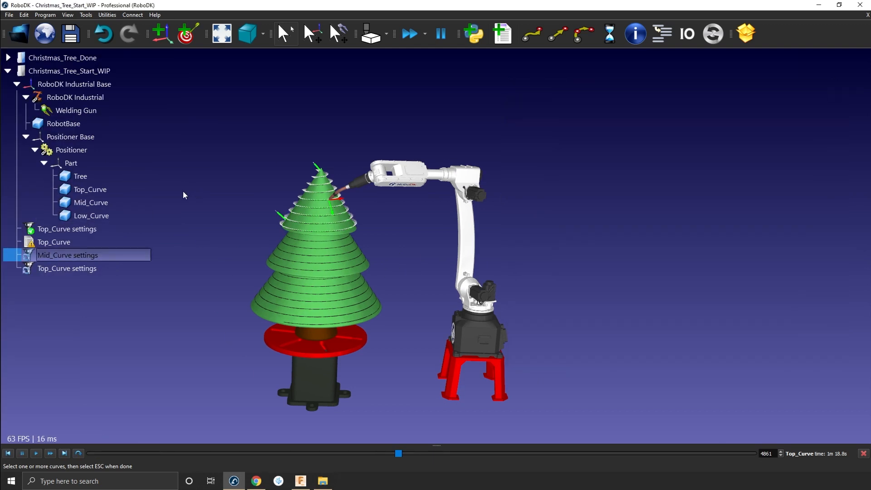
Hide the finished Top_Curve project's toolpath as well as the Top_Curve and Low_Curve objects
right_click(50, 231)
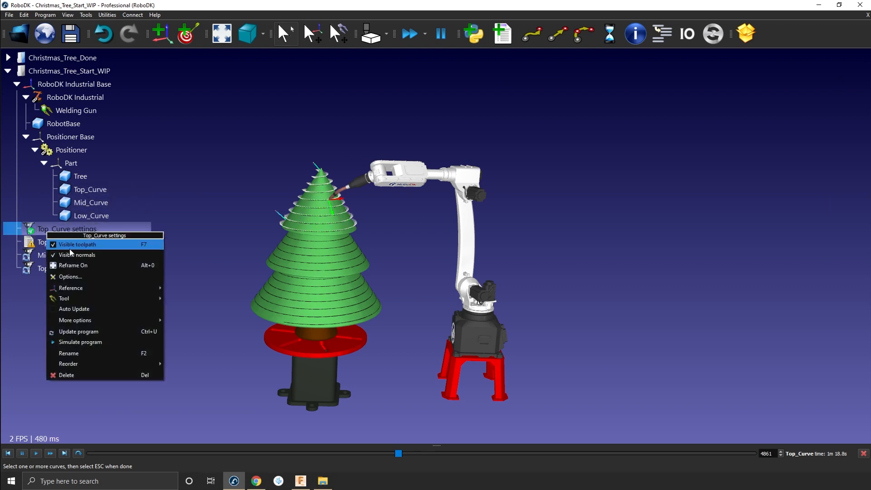
left_click(69, 247)
left_click(222, 249)
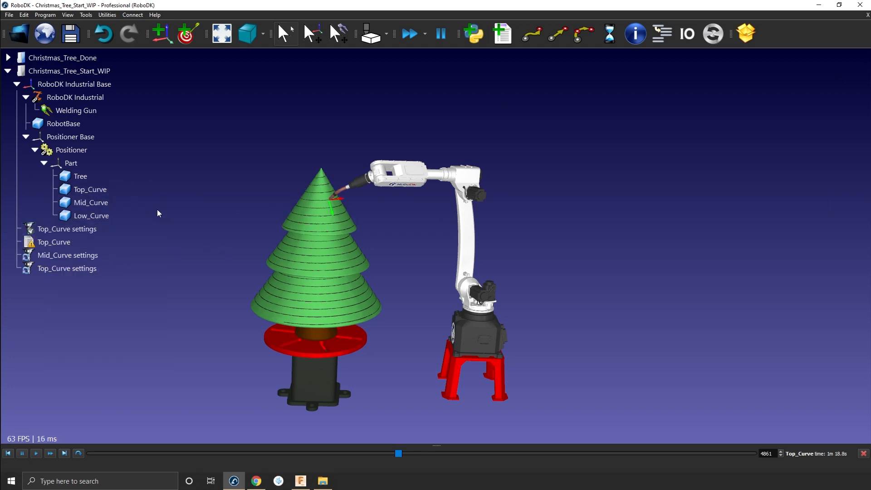
right_click(104, 190)
left_click(113, 206)
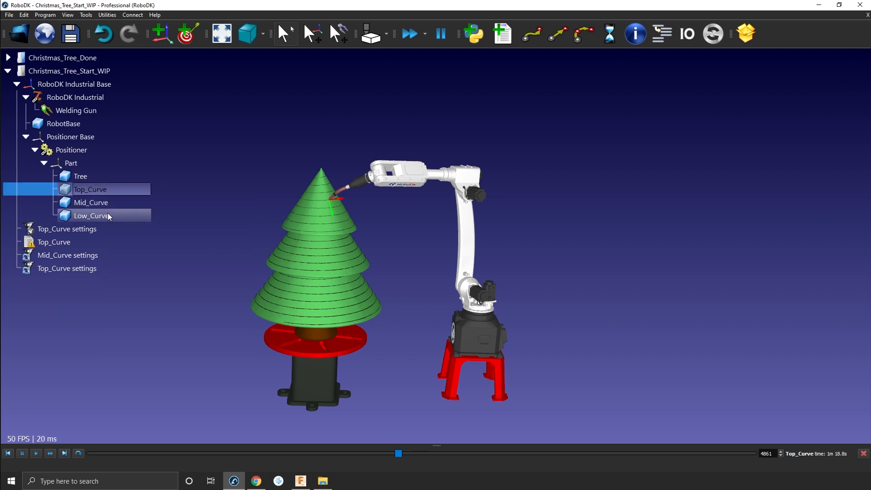
right_click(109, 215)
left_click(125, 236)
left_click(127, 240)
Examine the normals of Mid_Curve on the tree's middle tier, close to the overhanging upper tier
left_click_drag(401, 347, 153, 256)
scroll(494, 245, "up", 4)
right_click_drag(472, 241, 665, 239)
scroll(403, 205, "up", 4)
right_click_drag(426, 193, 435, 156)
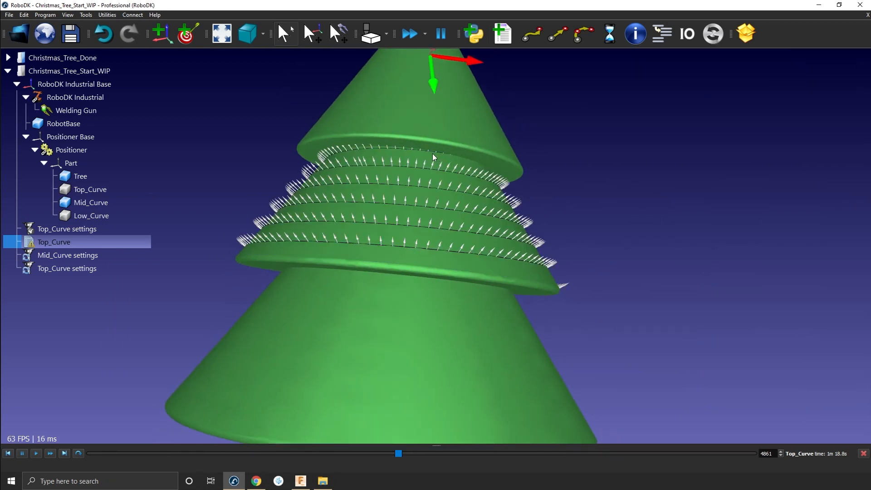
scroll(433, 153, "up", 5)
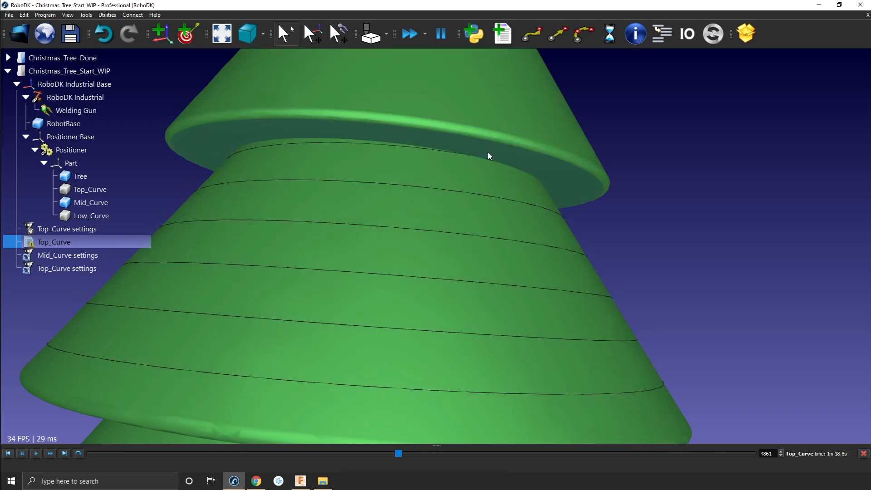
left_click_drag(487, 151, 547, 141)
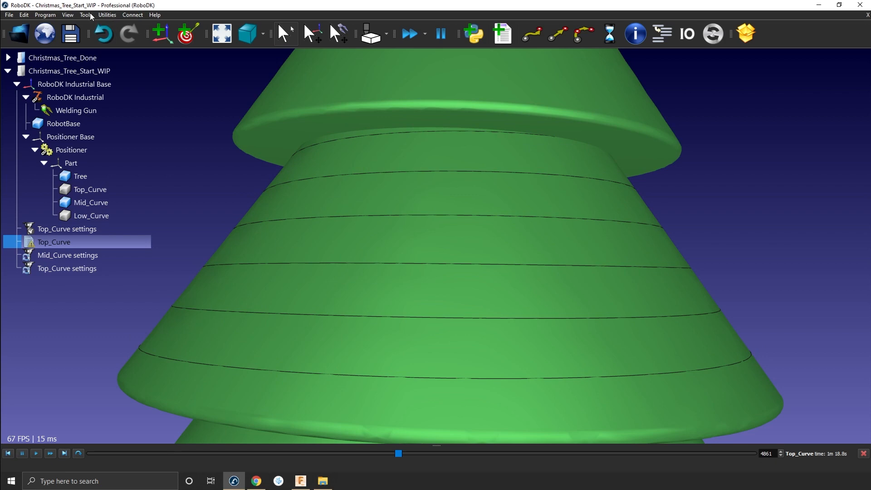
Start modifying curve normals with the modification mode set to Objects, viewing Mid_Curve's uppermost loop up close
left_click(86, 15)
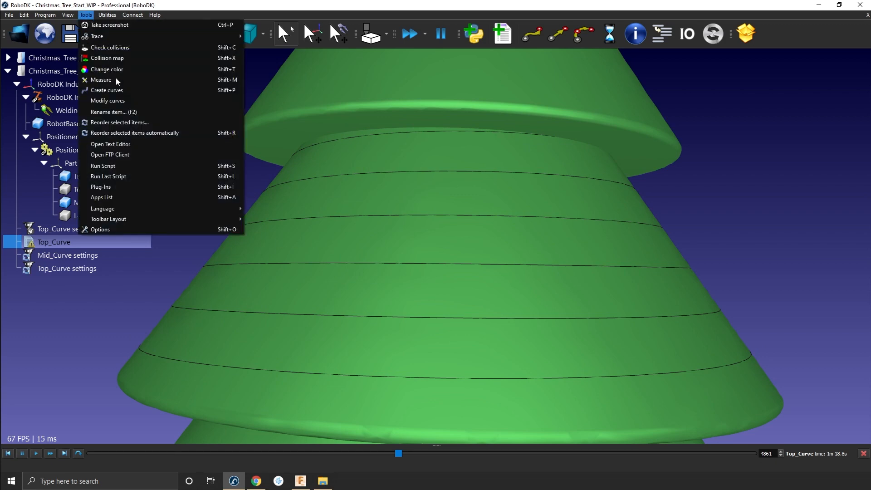
left_click(121, 100)
right_click_drag(812, 187, 710, 179)
middle_click_drag(745, 145, 676, 145)
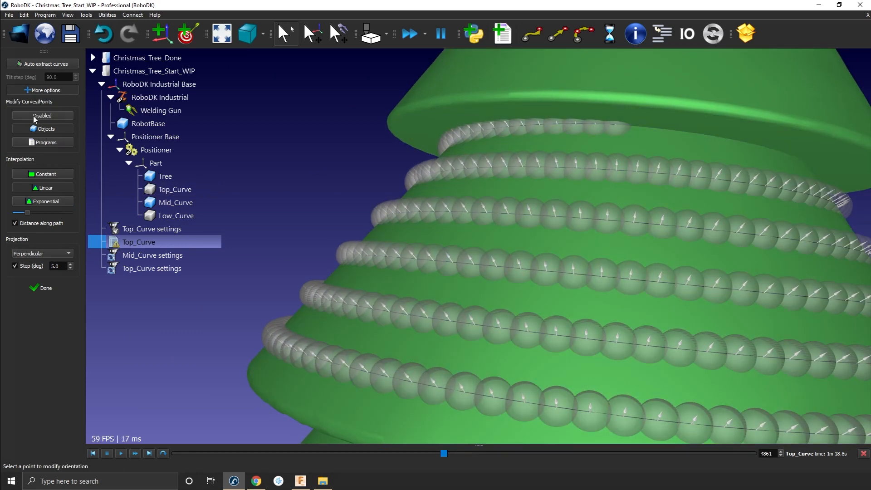
left_click(35, 119)
left_click(33, 132)
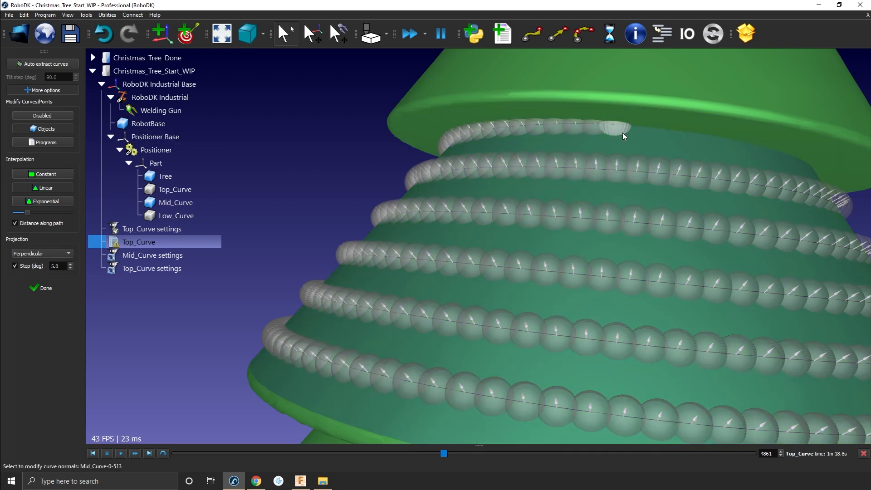
Pick the end point of Mid_Curve's uppermost loop and preview tilting its normals by 65 degrees with perpendicular projection
left_click(617, 135)
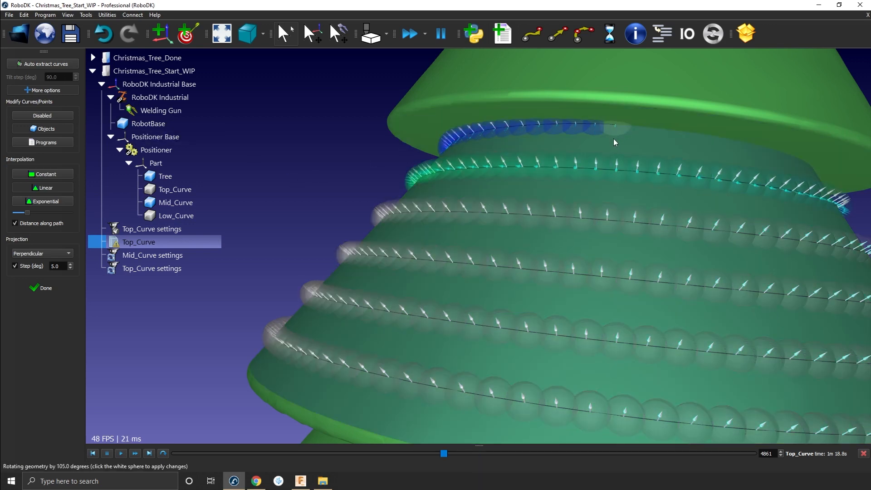
right_click_drag(608, 138, 514, 141)
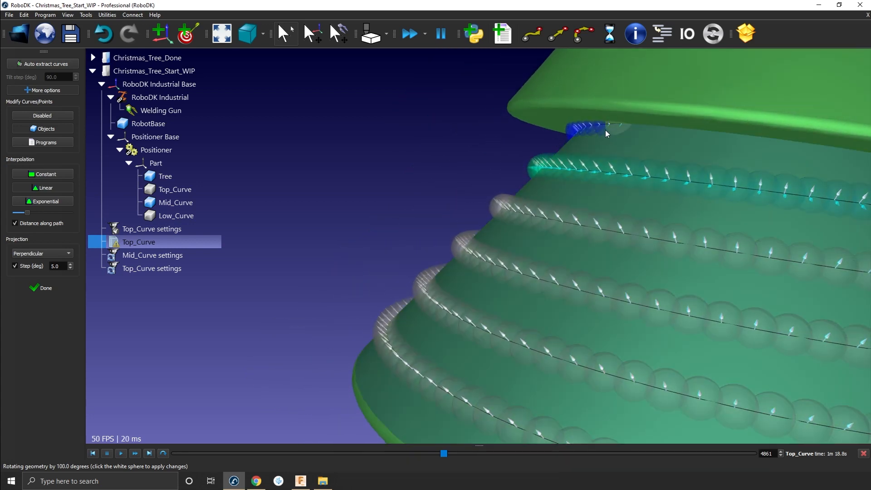
mouse_move(607, 121)
right_mouse_down()
mouse_move(612, 129)
mouse_move(671, 127)
mouse_move(616, 133)
mouse_move(610, 121)
mouse_move(614, 128)
right_mouse_up()
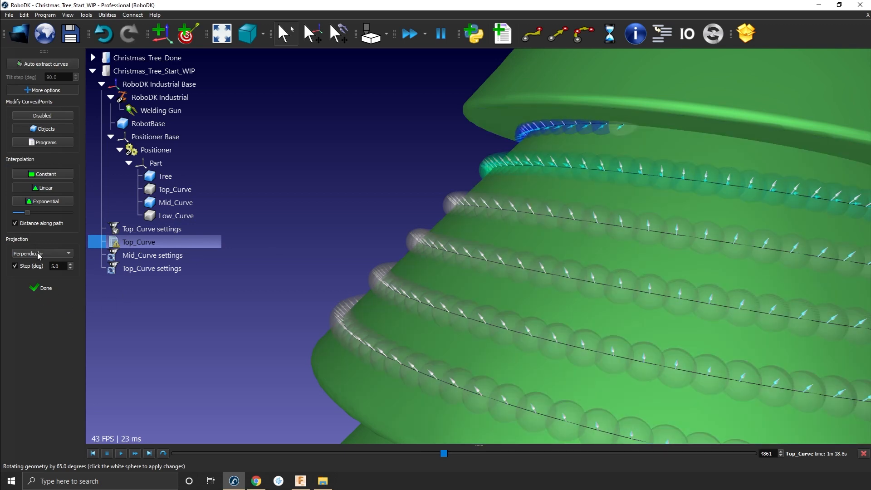
left_click(39, 254)
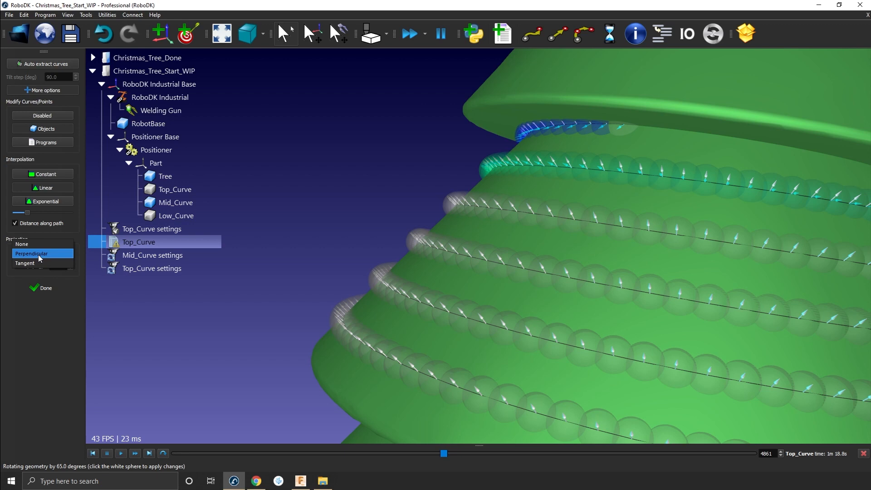
left_click(40, 254)
Adjust the previewed tilt of Mid_Curve's uppermost normals to 80 degrees while checking clearance from the tier above
scroll(620, 124, "down", 2)
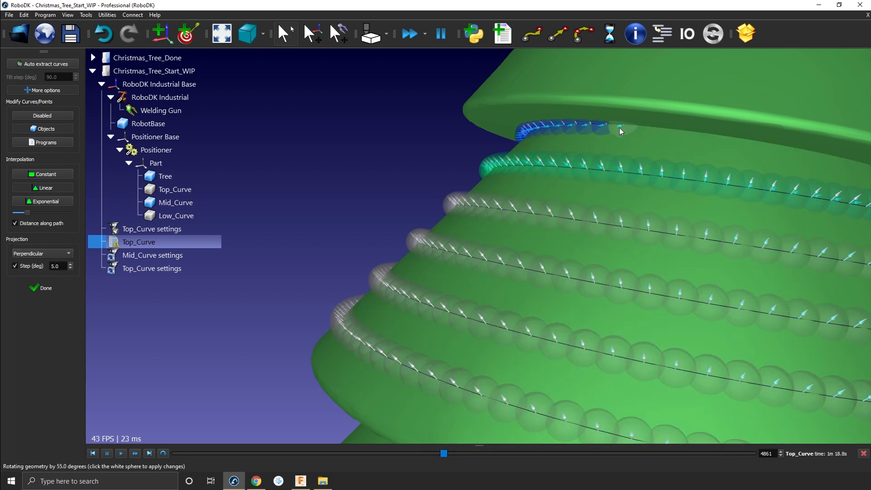
scroll(617, 128, "up", 1)
mouse_move(617, 129)
left_mouse_down()
mouse_move(736, 145)
mouse_move(690, 173)
mouse_move(630, 127)
mouse_move(609, 130)
left_mouse_up()
scroll(609, 129, "up", 3)
scroll(614, 131, "down", 2)
right_click_drag(615, 129, 749, 144)
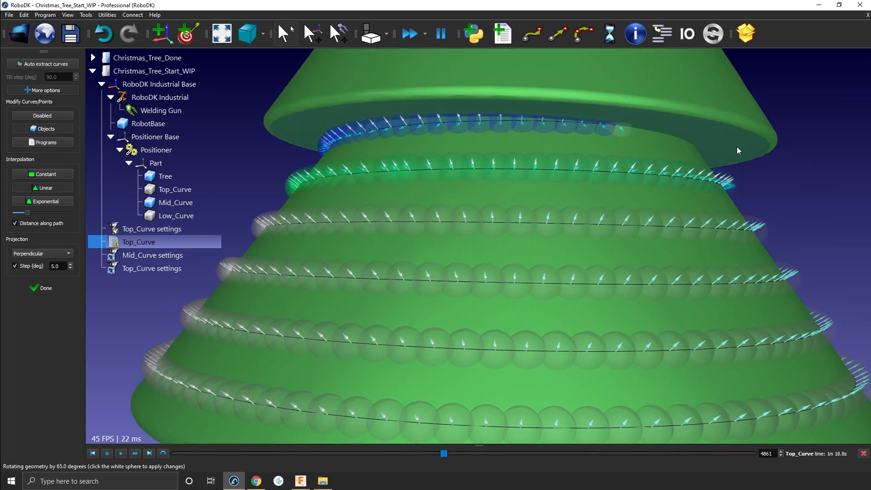
scroll(744, 145, "down", 5)
right_click_drag(434, 182, 501, 185)
right_click_drag(330, 119, 212, 87)
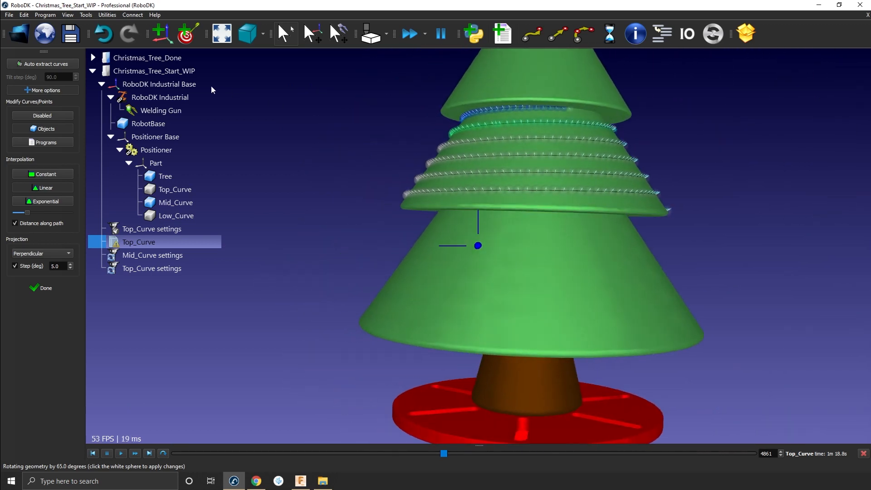
scroll(282, 136, "up", 5)
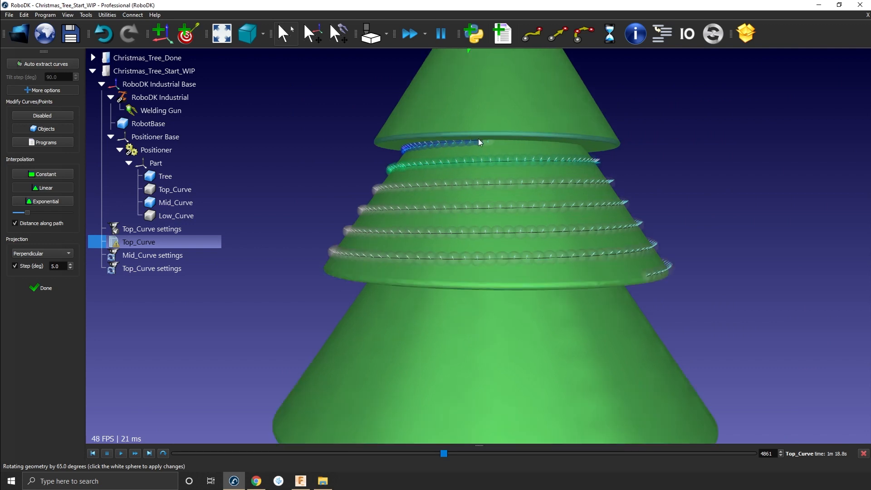
scroll(486, 145, "up", 2)
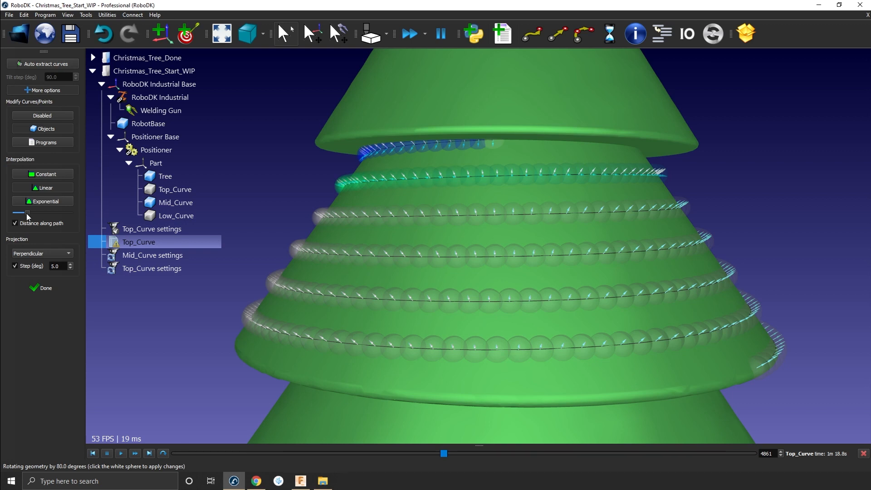
Set the interpolation strength of the normal modification to 0 %
mouse_move(27, 213)
left_mouse_down()
mouse_move(84, 218)
mouse_move(36, 225)
mouse_move(27, 211)
mouse_move(15, 218)
left_mouse_up()
right_click(37, 225)
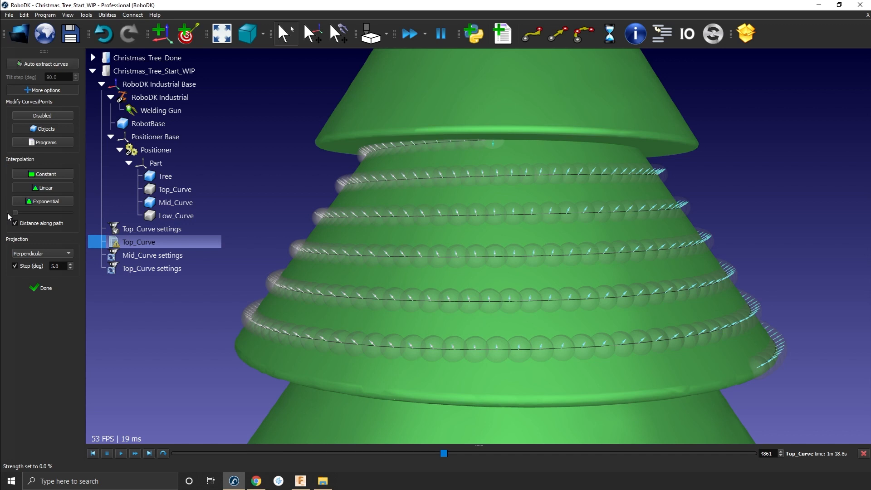
Raise the interpolation strength, apply a 60 degree tilt to the normals of Mid_Curve's uppermost loop, and finish the curve modification
mouse_move(10, 216)
left_mouse_down()
mouse_move(37, 215)
mouse_move(23, 219)
left_mouse_up()
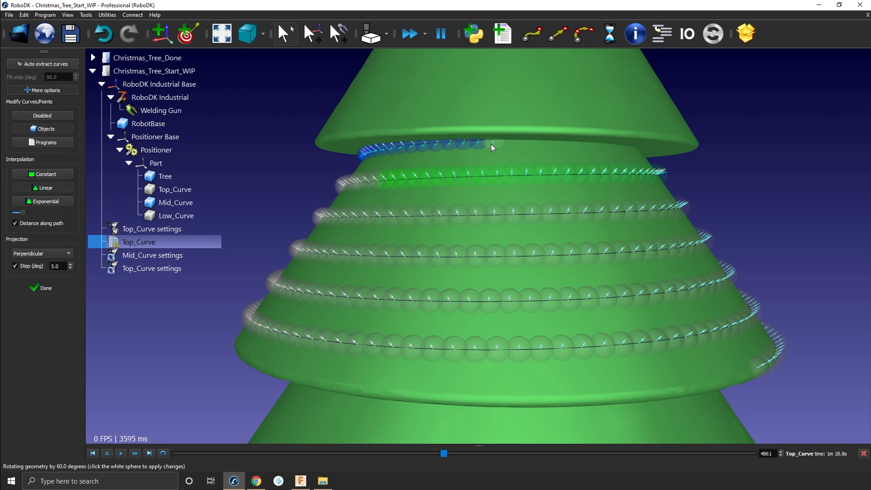
left_click(491, 143)
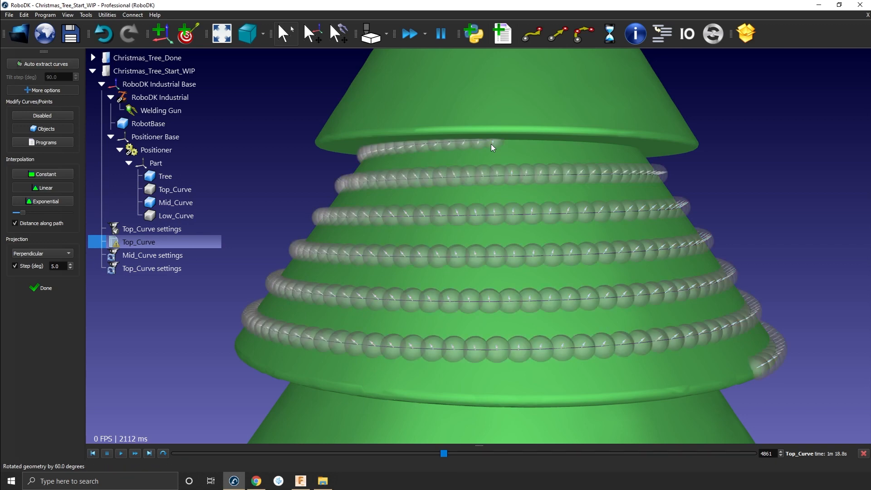
left_click(27, 288)
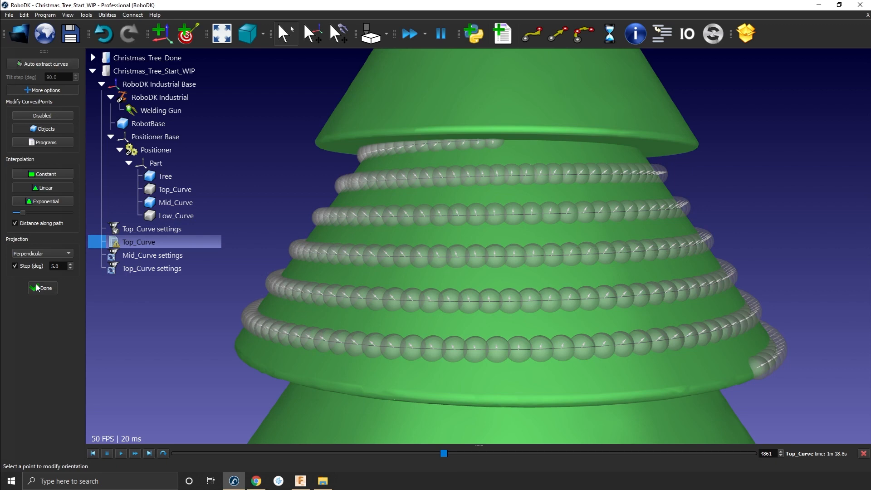
right_click_drag(372, 172, 467, 159)
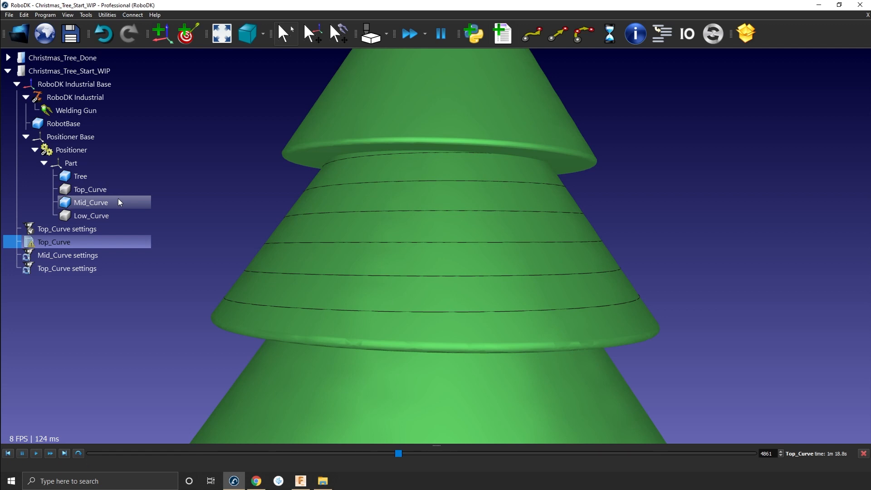
left_click(271, 128)
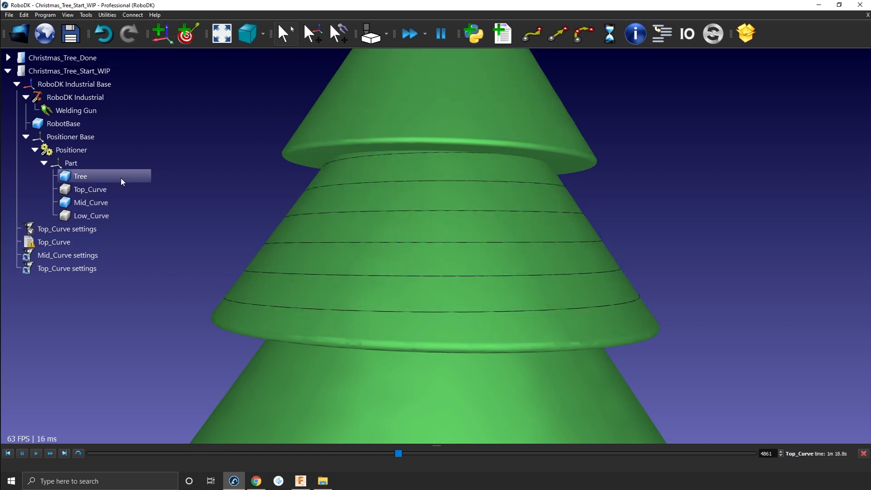
Select Mid_Curve as the path in the Mid_Curve settings project and reverse its direction to start from the upper end
left_click(72, 256)
double_click(72, 255)
left_click_drag(604, 236, 781, 112)
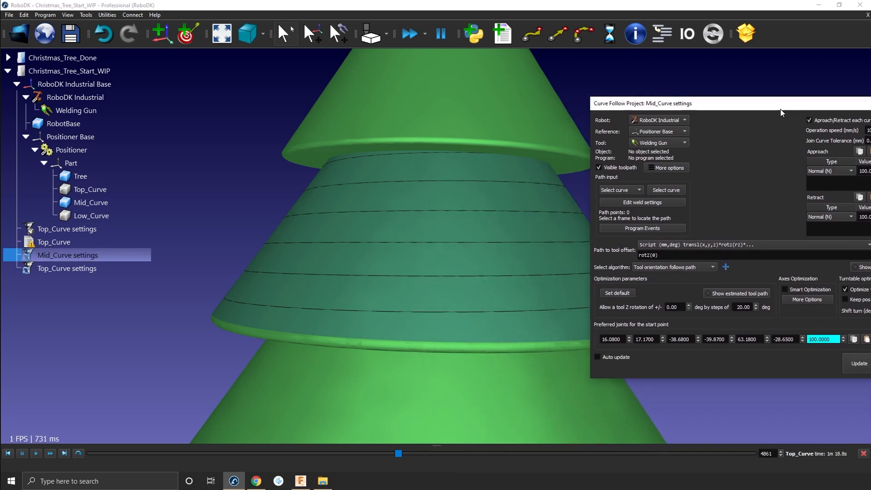
left_click(666, 191)
left_click(468, 156)
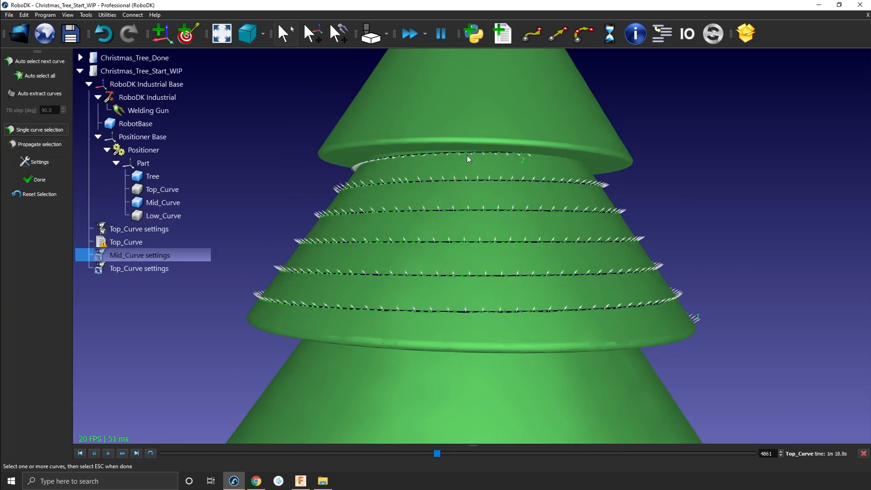
right_click(467, 155)
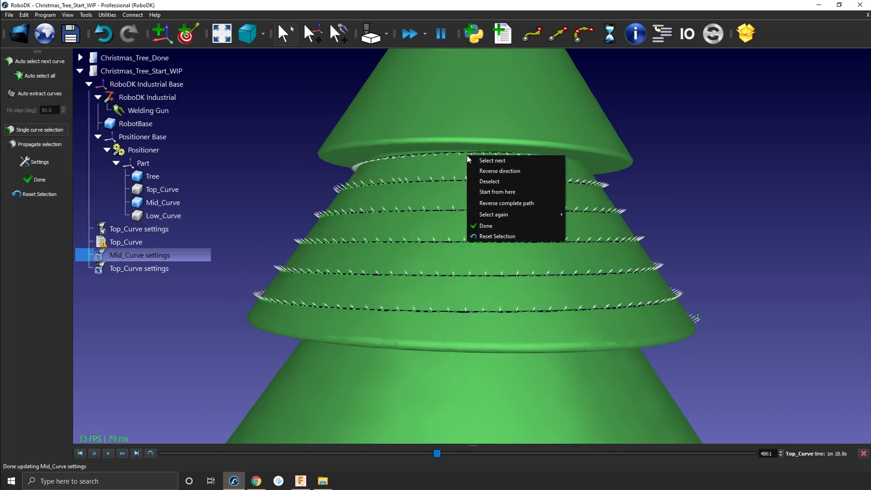
left_click(489, 170)
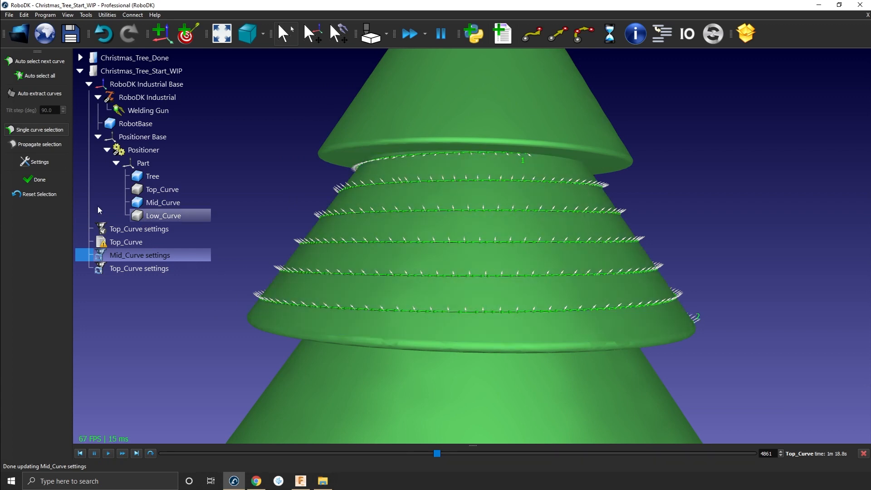
left_click(32, 179)
Advance the Top_Curve simulation to its end, check the welding gun's position near Mid_Curve's start, and close the project settings
left_click_drag(172, 224, 314, 244)
scroll(428, 230, "down", 5)
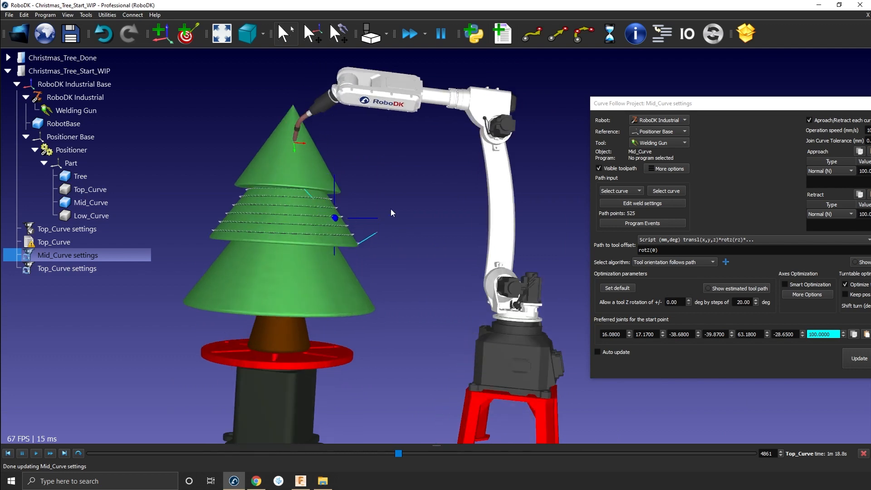
left_click_drag(398, 454, 753, 454)
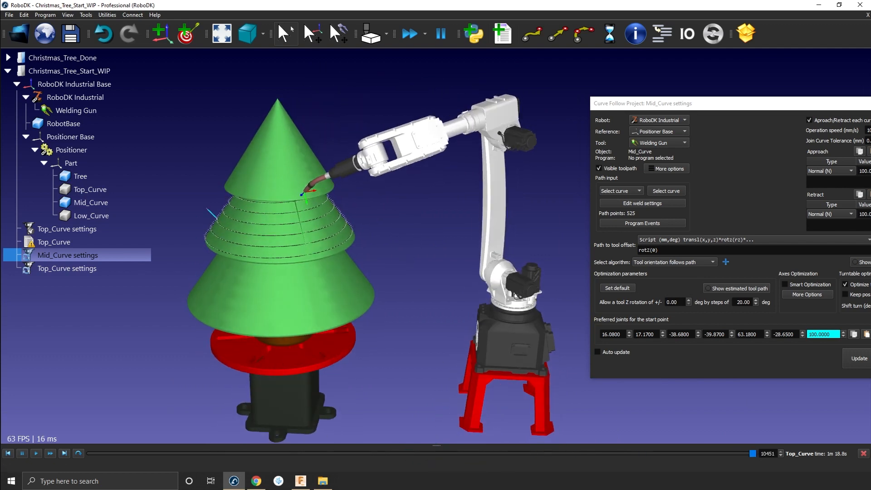
left_click_drag(409, 295, 393, 235)
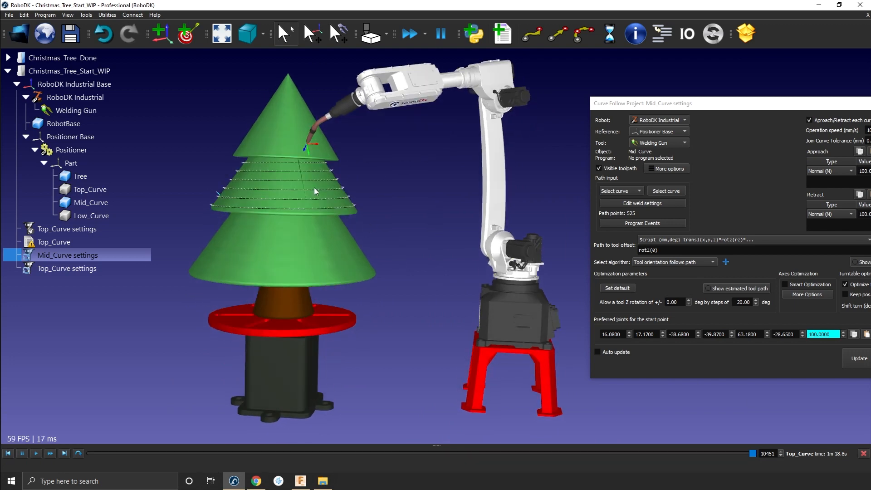
scroll(312, 159, "up", 4)
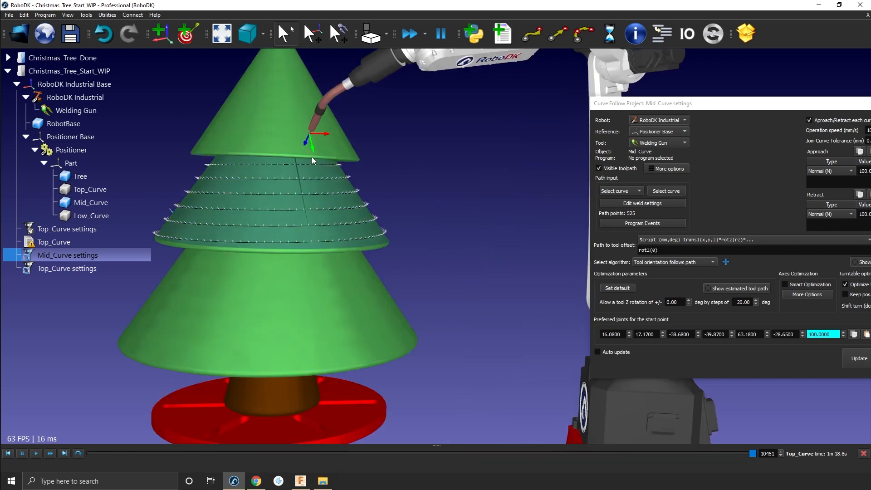
left_click(792, 100)
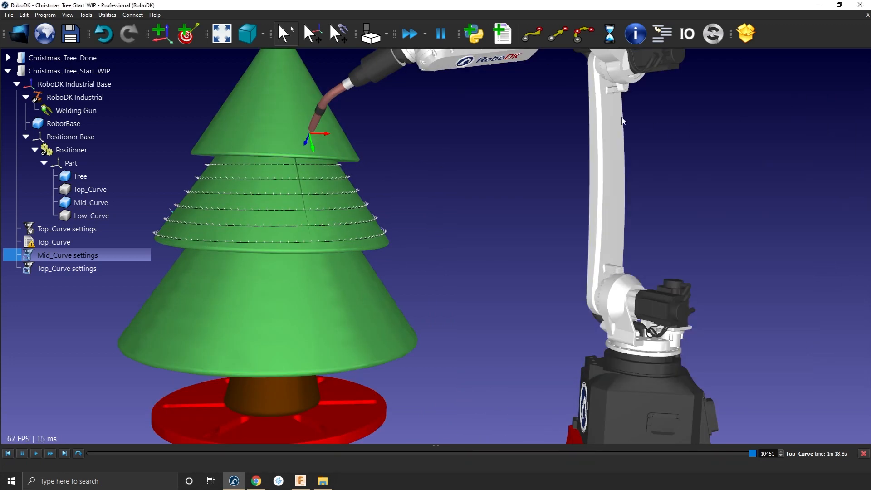
Jog the positioner axis to 3282° so Mid_Curve's starting point faces the welding gun
double_click(600, 136)
middle_click_drag(499, 207, 553, 205)
right_click_drag(553, 204, 485, 192)
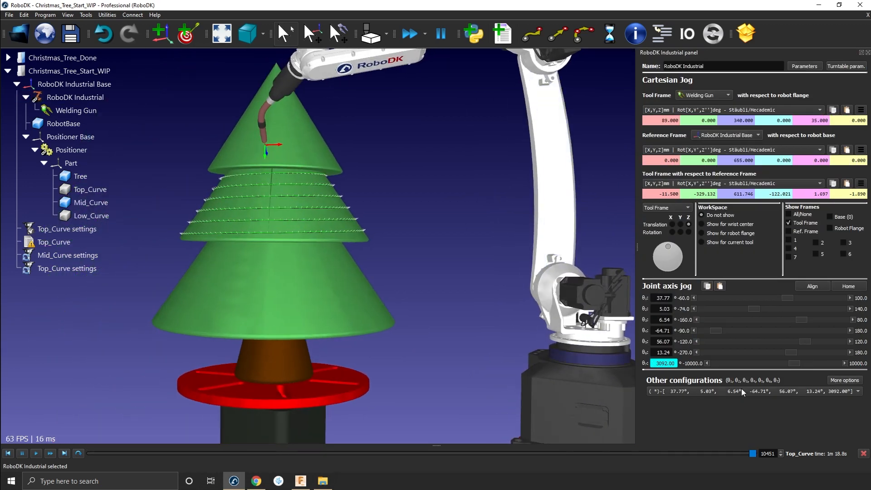
left_click(710, 364)
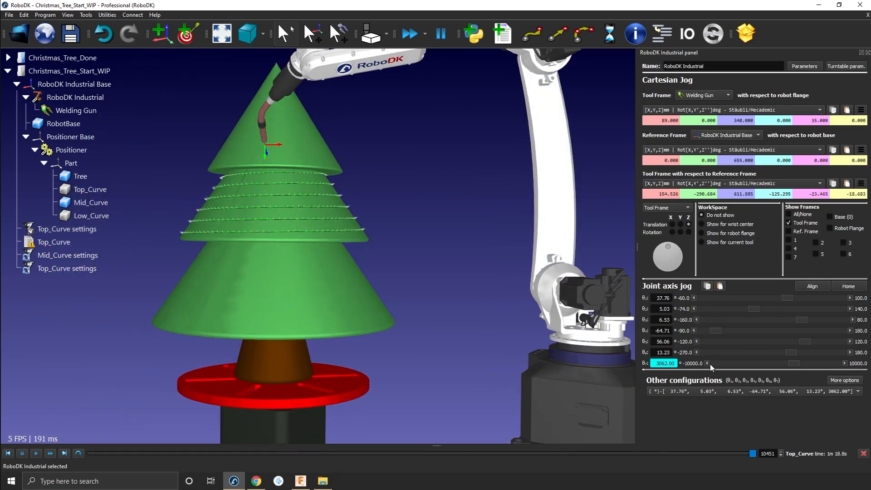
left_click(846, 364)
left_click(848, 363)
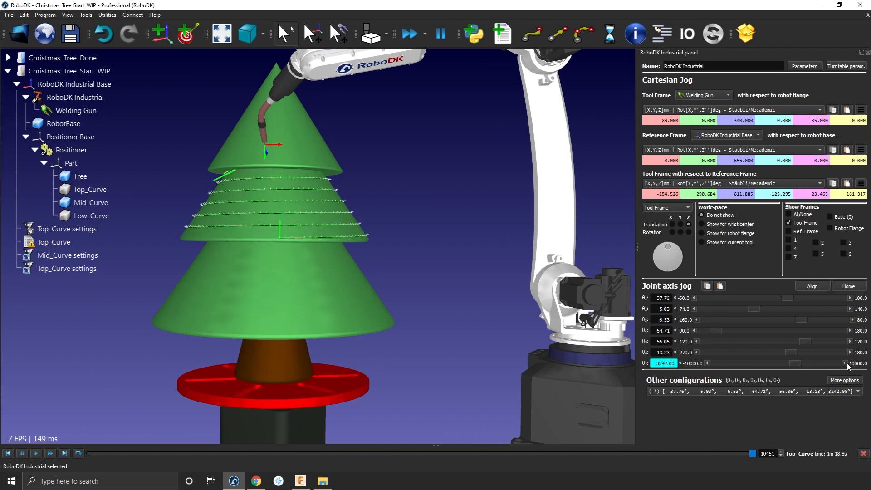
left_click(848, 363)
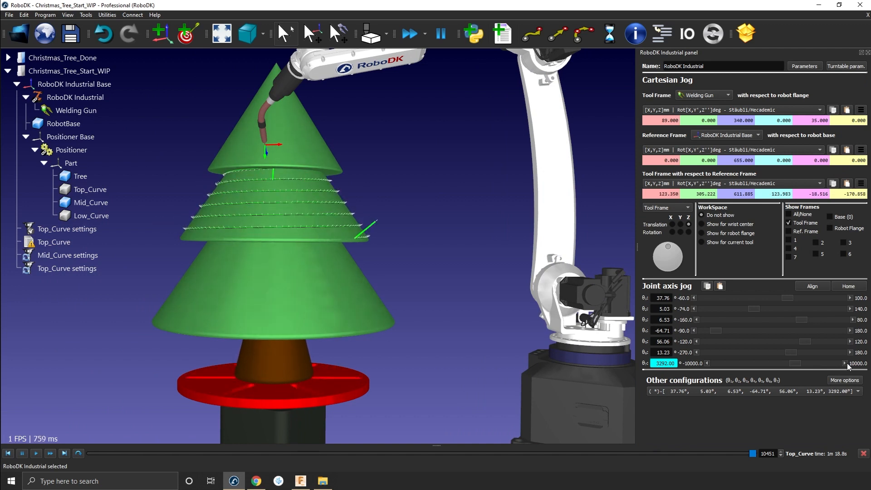
left_click(707, 363)
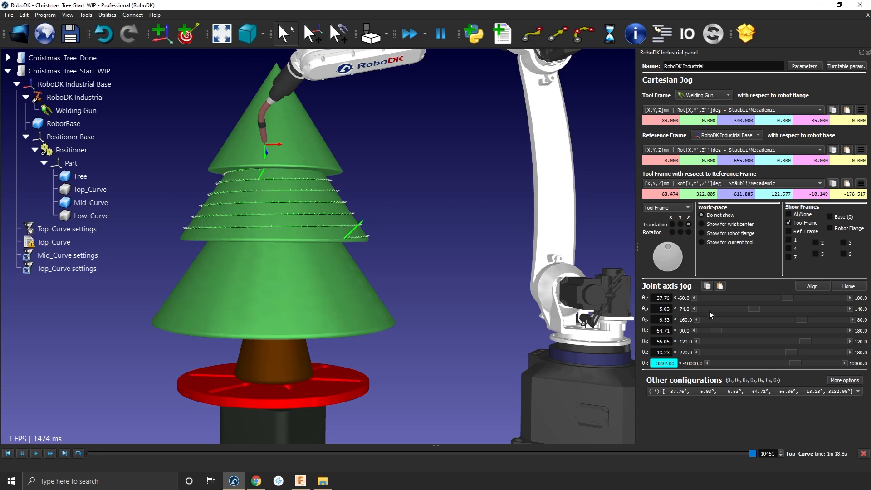
Reopen the Mid_Curve settings and fill the preferred start joints with the robot's current joint values, including 3282° for the positioner
double_click(68, 255)
left_click_drag(586, 227, 555, 110)
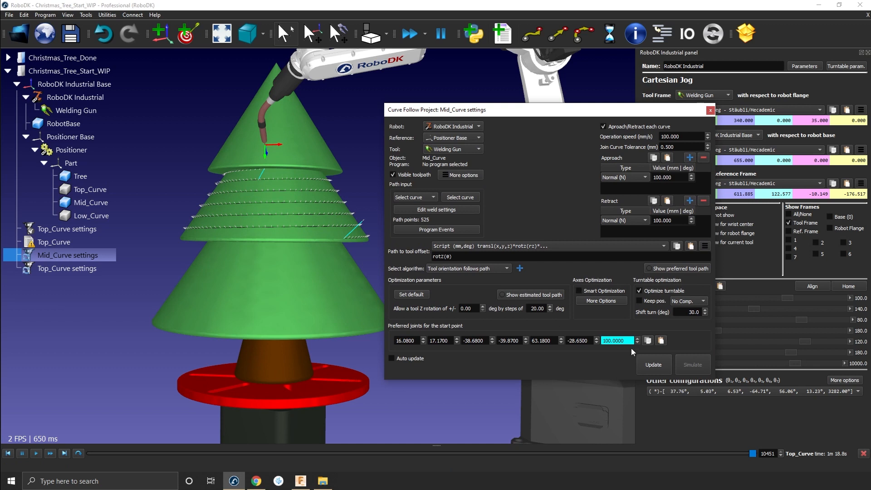
left_click(662, 341)
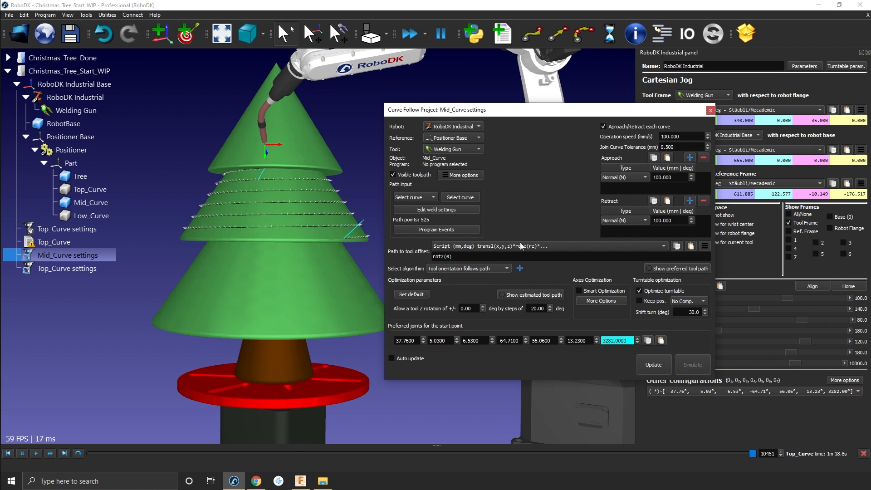
Preview the preferred tool path along Mid_Curve and examine the gun's orientation and clearance around the tree
left_click(686, 271)
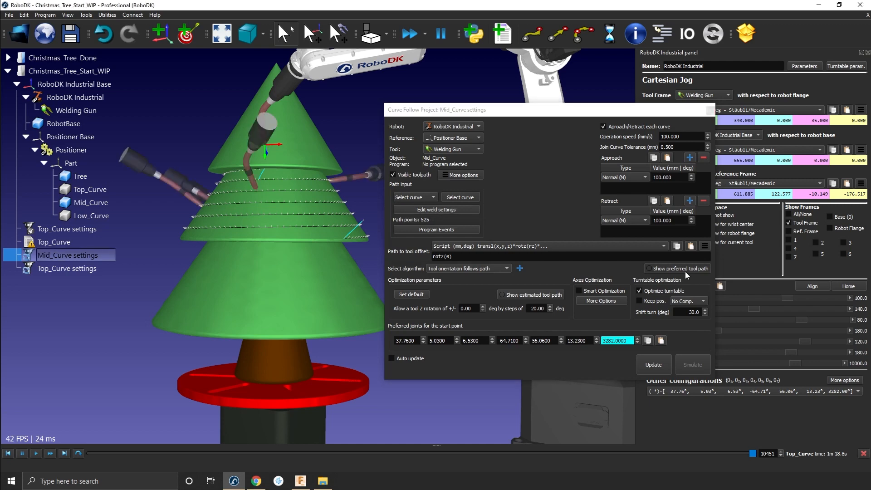
mouse_move(244, 230)
left_mouse_down()
mouse_move(311, 244)
mouse_move(225, 173)
mouse_move(358, 173)
left_mouse_up()
right_click_drag(358, 173, 309, 191)
scroll(306, 192, "up", 2)
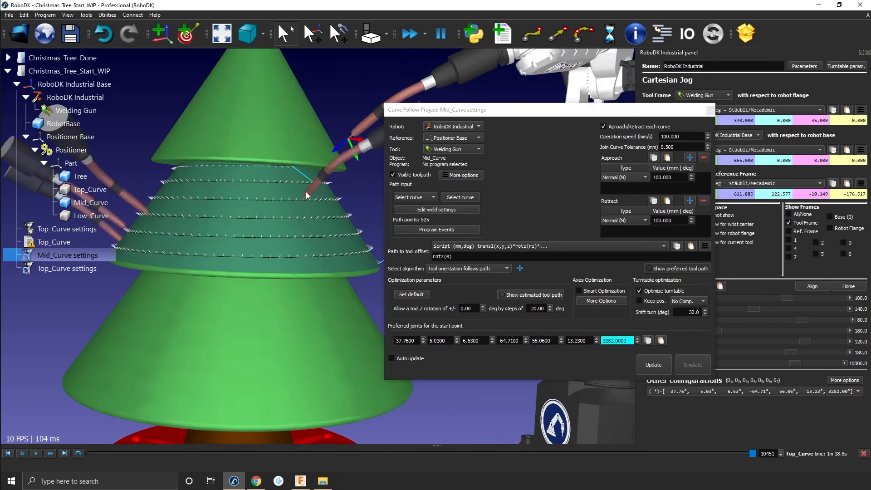
middle_click_drag(306, 192, 298, 212)
right_click_drag(298, 211, 261, 209)
left_click_drag(261, 209, 268, 207)
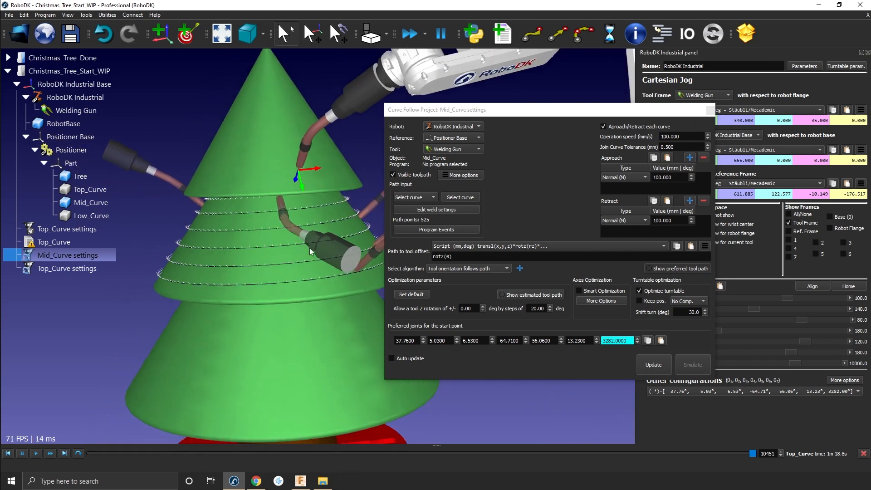
Update the Mid_Curve project to generate its welding program and start the simulation
left_click(648, 361)
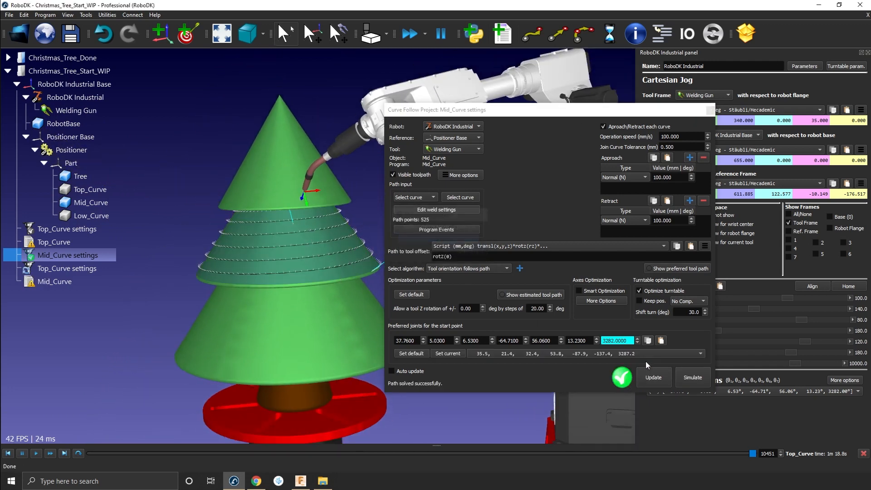
left_click(692, 377)
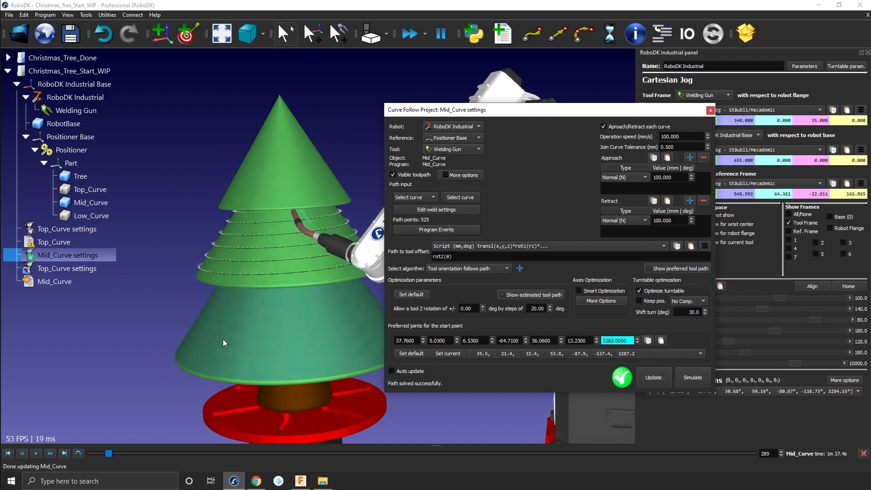
right_click_drag(251, 259, 260, 255)
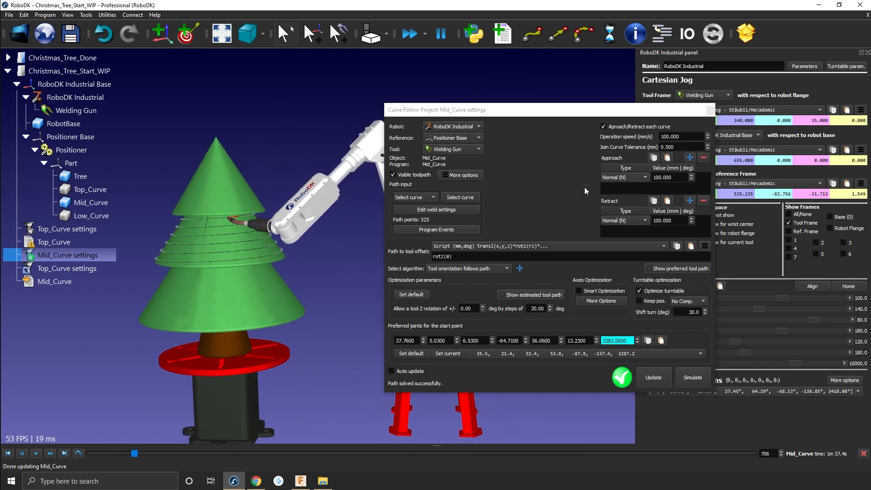
Close the Mid_Curve settings, watch the whole cell during the simulation, and advance it to the end
left_click(709, 110)
right_click_drag(286, 305, 335, 292)
middle_click_drag(334, 292, 422, 269)
right_click_drag(421, 269, 469, 282)
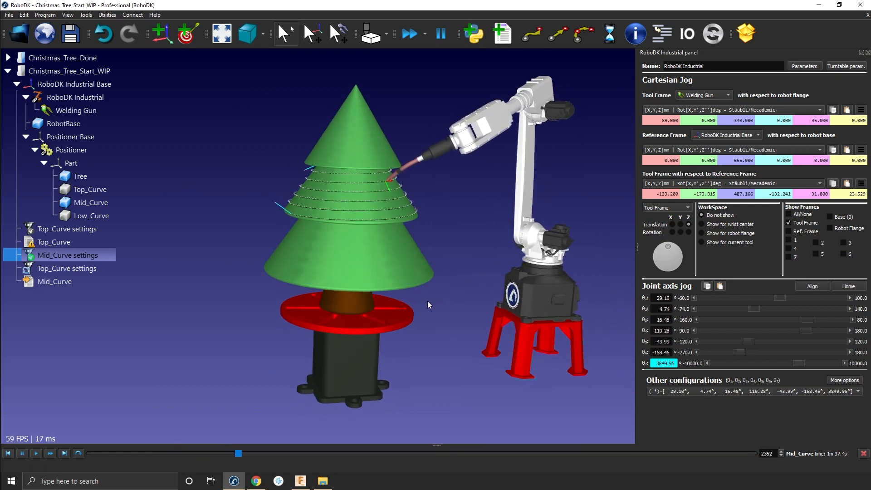
left_click_drag(251, 454, 757, 472)
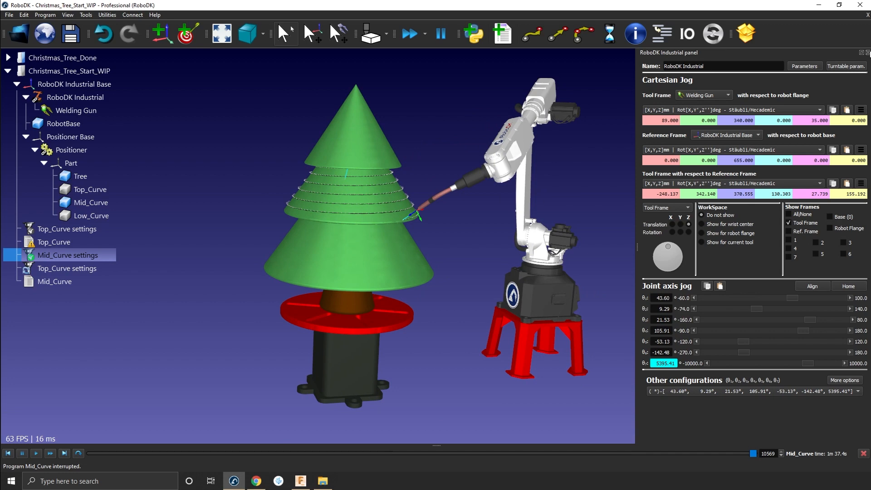
Hide Mid_Curve and make Low_Curve visible on the tree's lowest tier
scroll(356, 216, "up", 5)
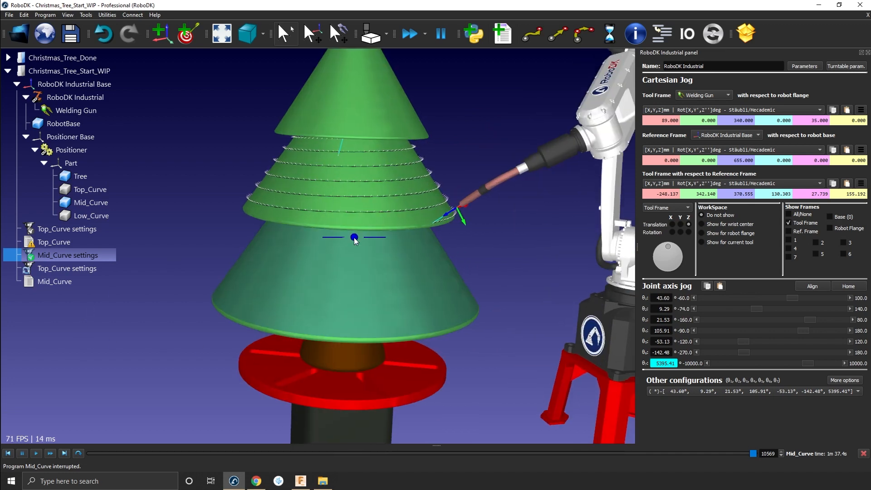
right_click(110, 208)
left_click(118, 229)
right_click(99, 220)
left_click(115, 246)
left_click_drag(218, 255, 277, 225)
right_click_drag(277, 222, 324, 364)
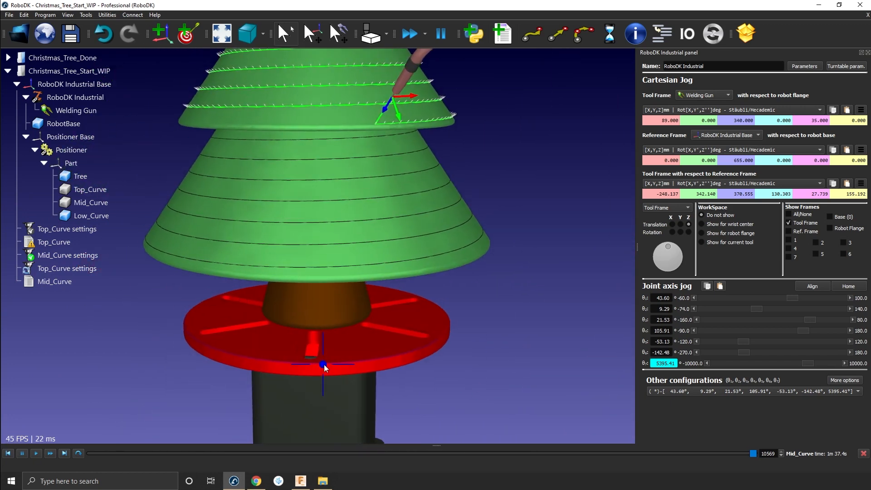
Jog the positioner axis to 5595.41° to bring Low_Curve's starting point around toward the robot
left_click(708, 362)
left_click(845, 363)
left_click(845, 363)
left_click(845, 364)
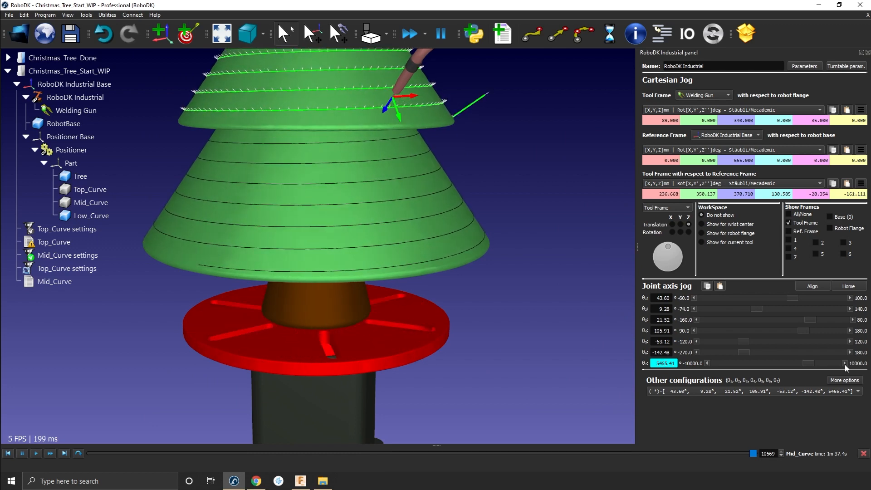
left_click_drag(601, 384, 560, 348)
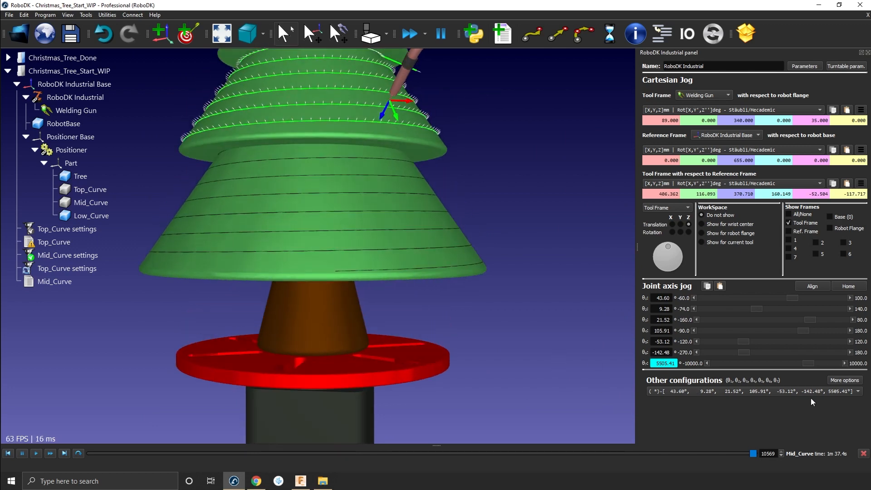
left_click(845, 364)
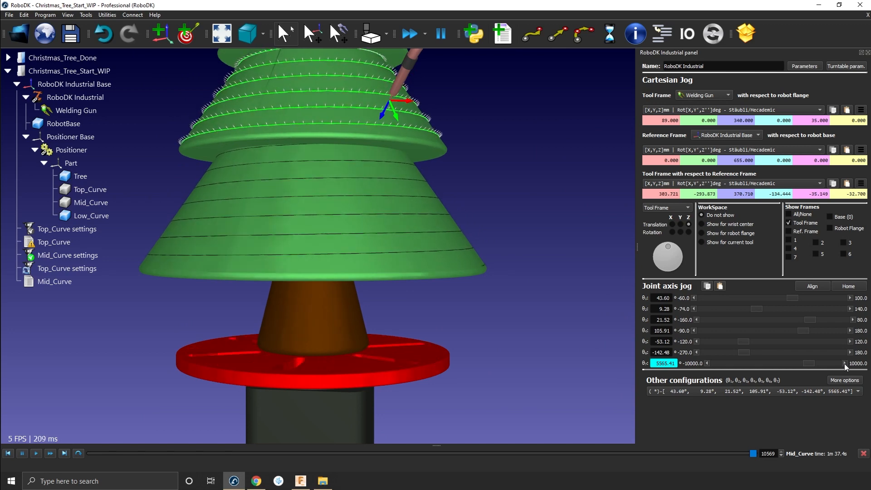
left_click(845, 363)
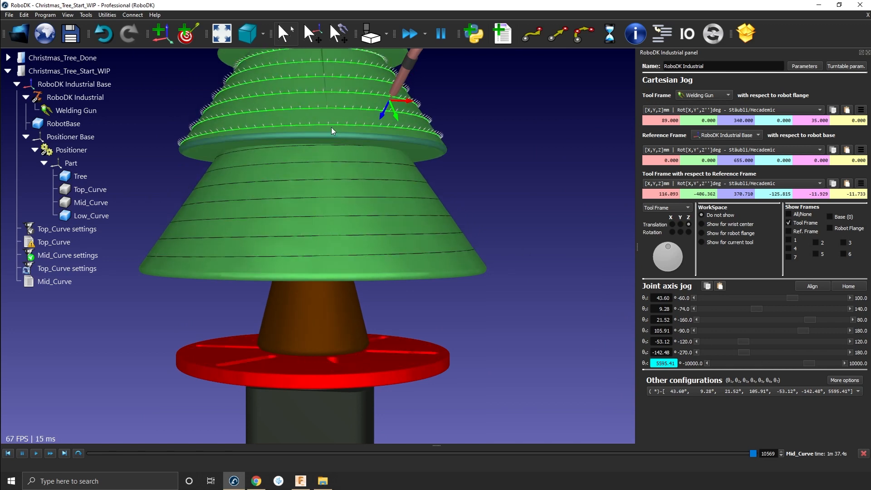
Modify Low_Curve's normals from its starting point, applying a 70° rotation with an interpolation strength of 17.2 %
scroll(347, 146, "up", 1)
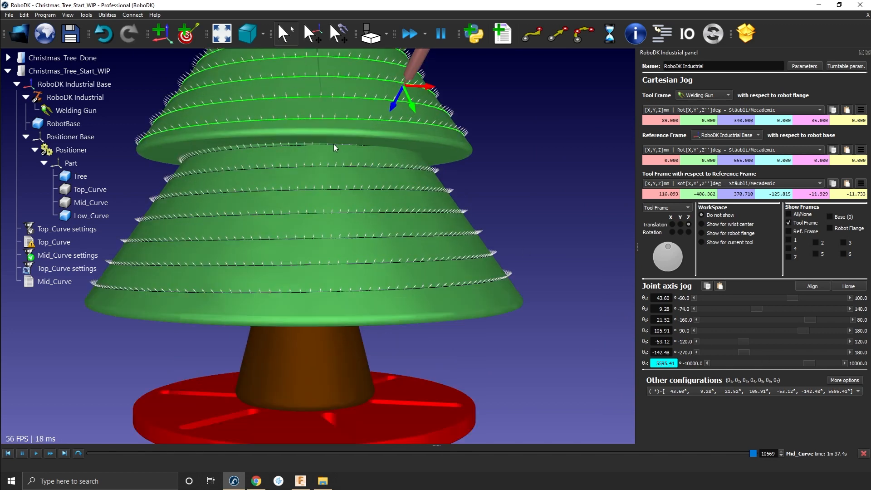
left_click(107, 15)
mouse_move(86, 15)
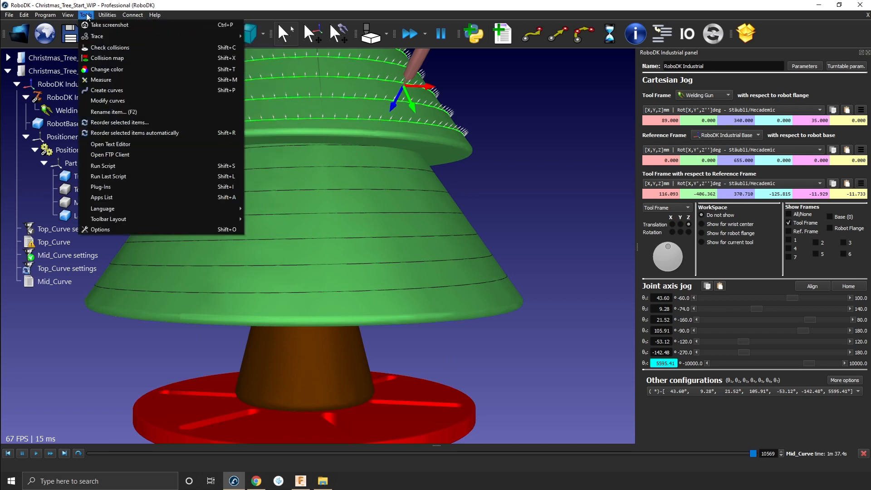
left_click(113, 101)
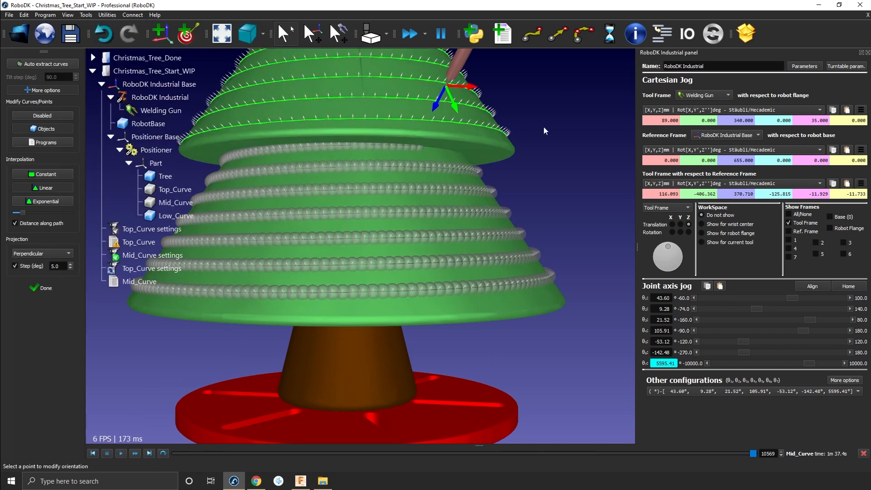
scroll(441, 140, "up", 5)
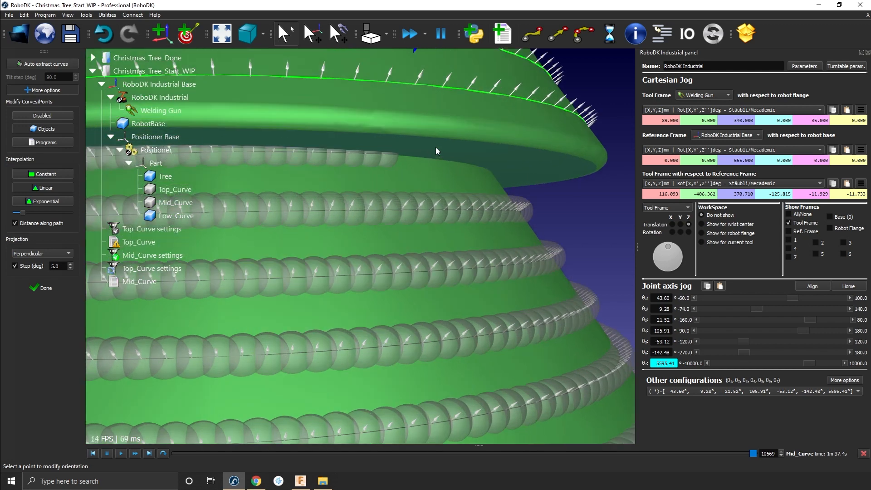
mouse_move(388, 150)
left_mouse_down()
mouse_move(272, 135)
mouse_move(377, 156)
left_mouse_up()
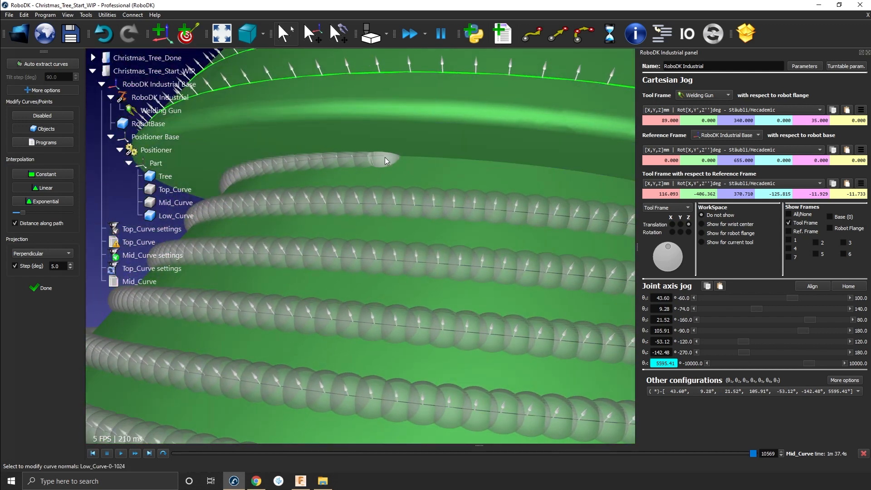
left_click(385, 157)
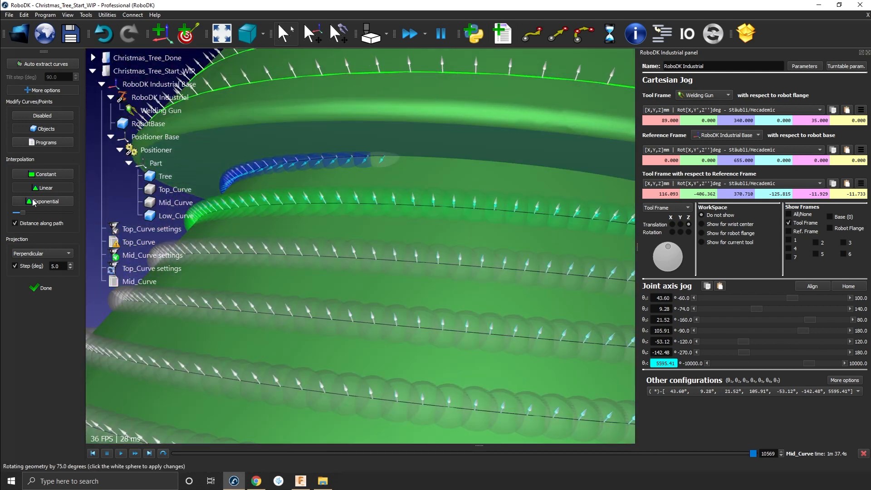
left_click_drag(28, 215, 29, 215)
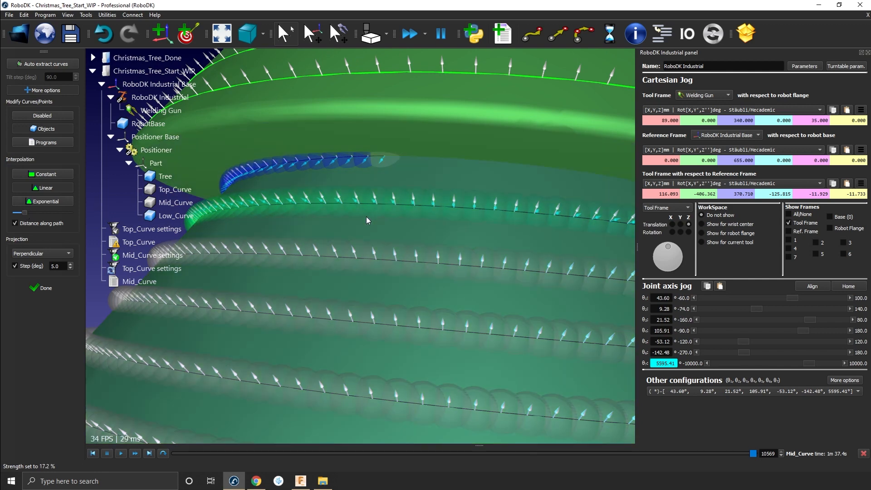
scroll(366, 217, "down", 5)
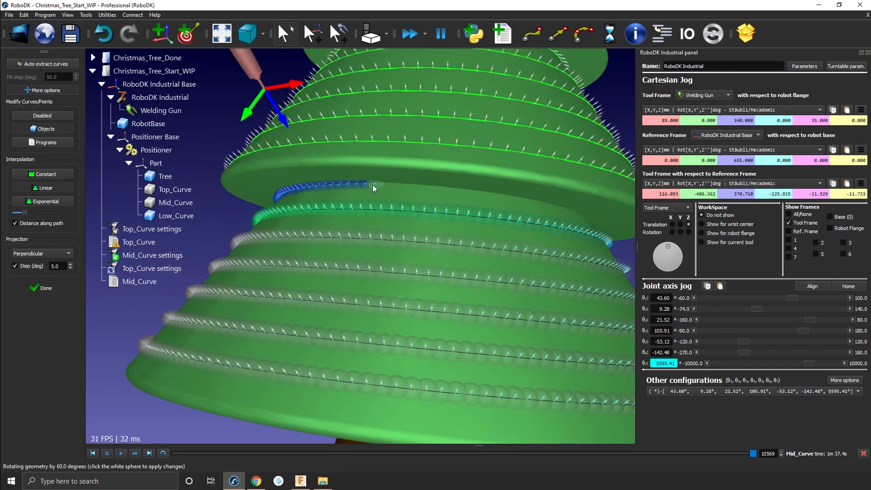
left_click(371, 187)
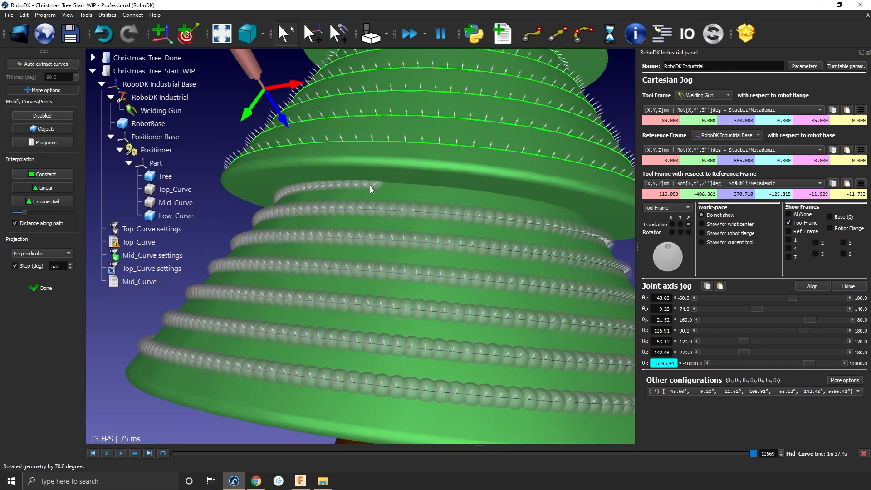
left_click(42, 288)
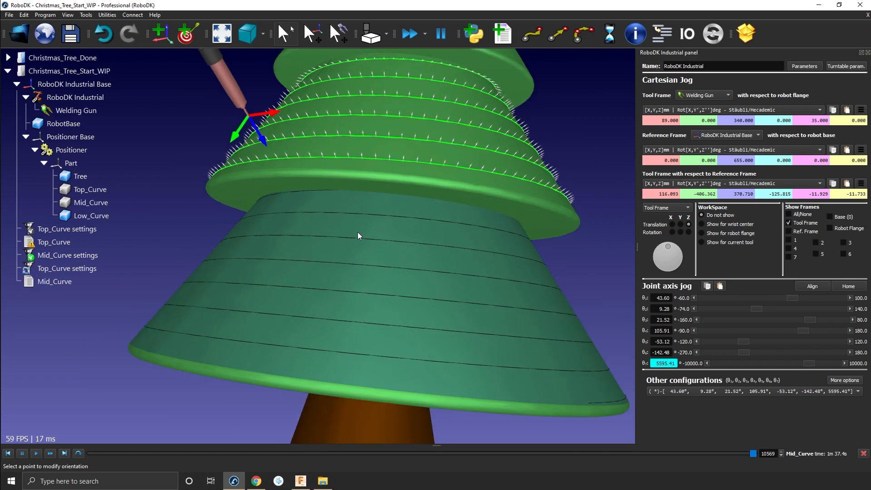
Assign Low_Curve as the path of the second Top_Curve settings project and paste the robot's current joints as the preferred start joints
double_click(68, 269)
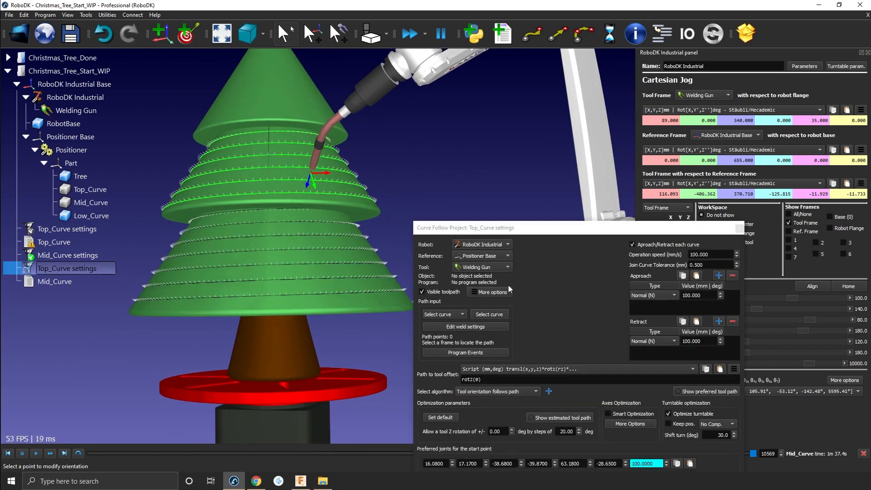
left_click_drag(684, 233, 706, 94)
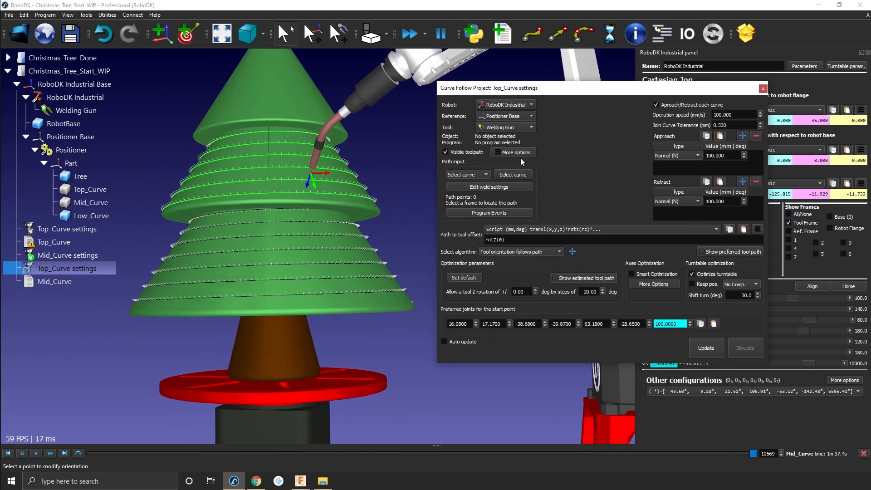
left_click(521, 175)
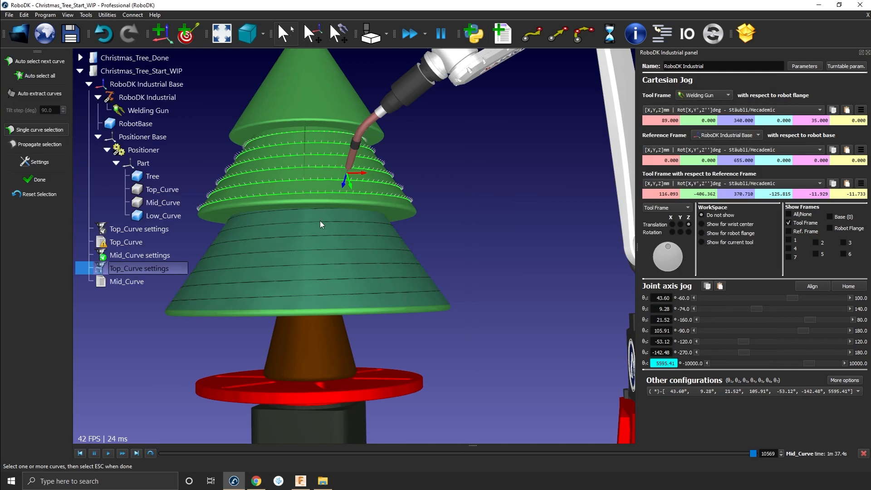
right_click(314, 211)
left_click(327, 226)
left_click(32, 180)
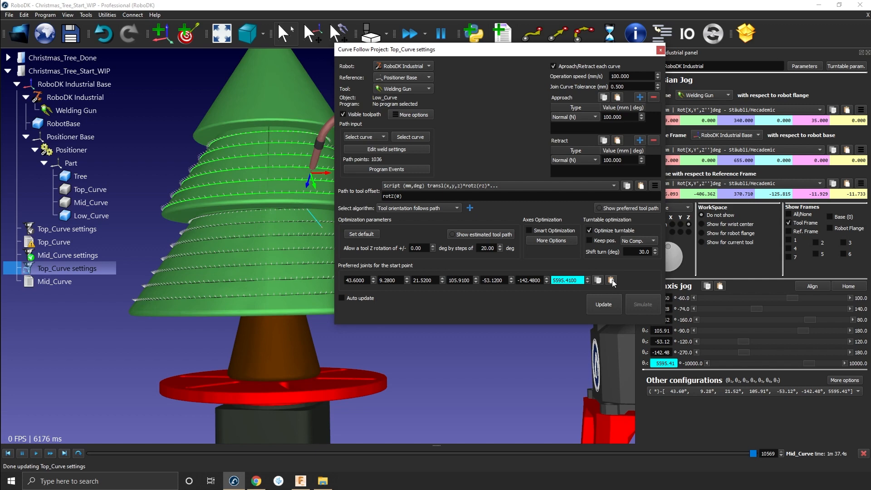
Update the project to generate Low_Curve's welding program, simulate it with the settings closed, and advance it to the end
left_click(614, 310)
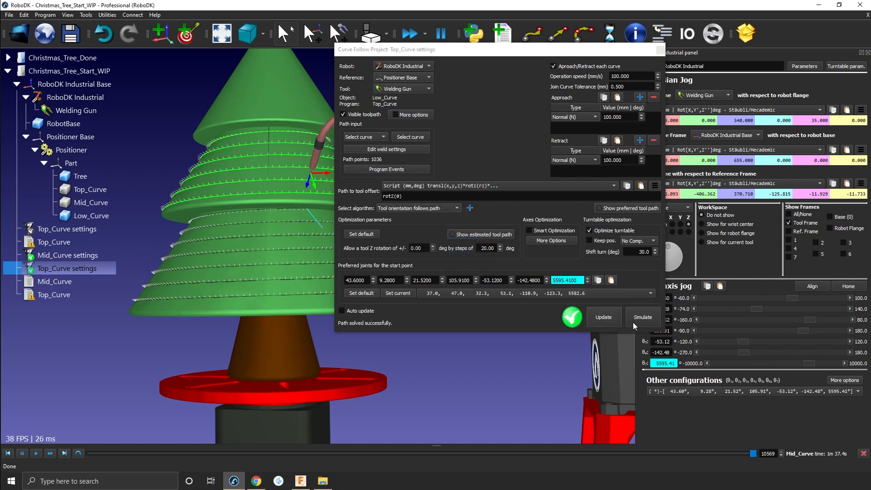
left_click(661, 51)
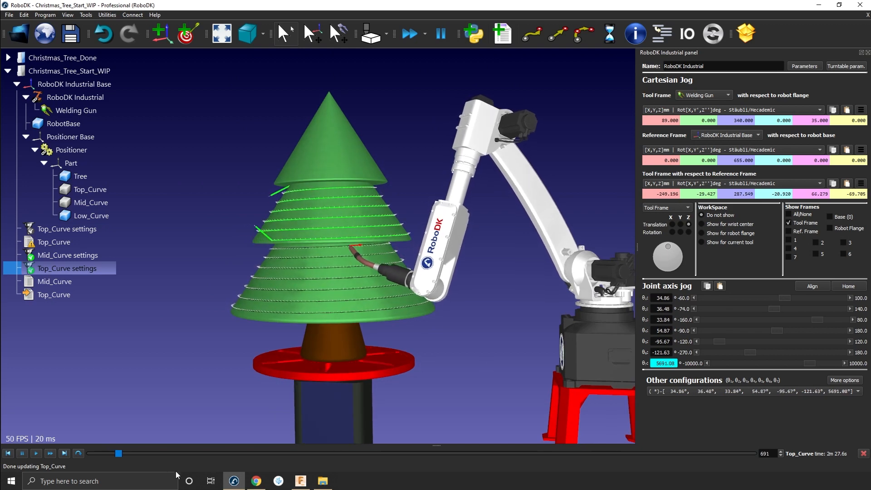
left_click_drag(137, 454, 209, 458)
right_click_drag(235, 401, 346, 400)
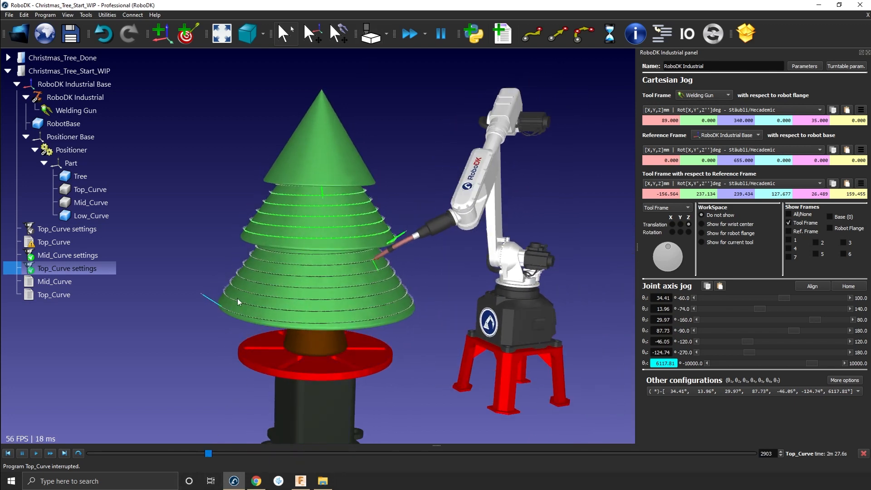
left_click_drag(208, 456, 753, 454)
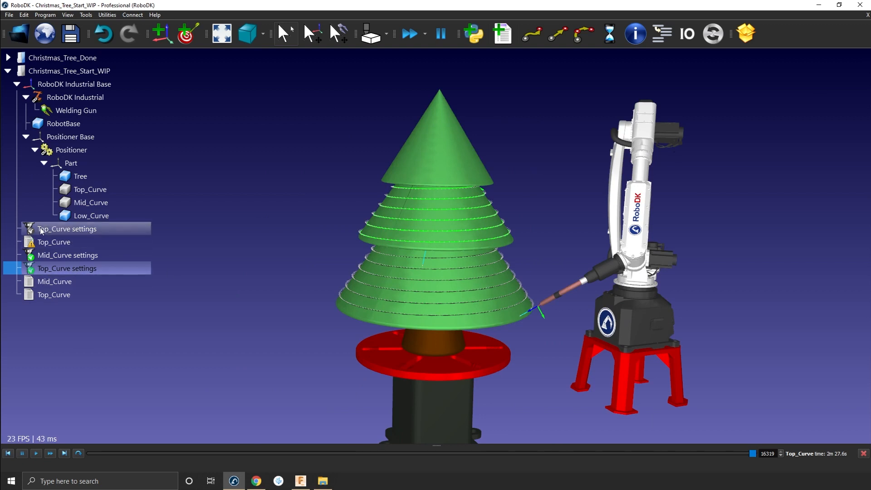
Show the toolpath on the tree's top tier and create a main program from the Top_Curve, Mid_Curve and second Top_Curve programs
right_click(40, 227)
left_click(62, 239)
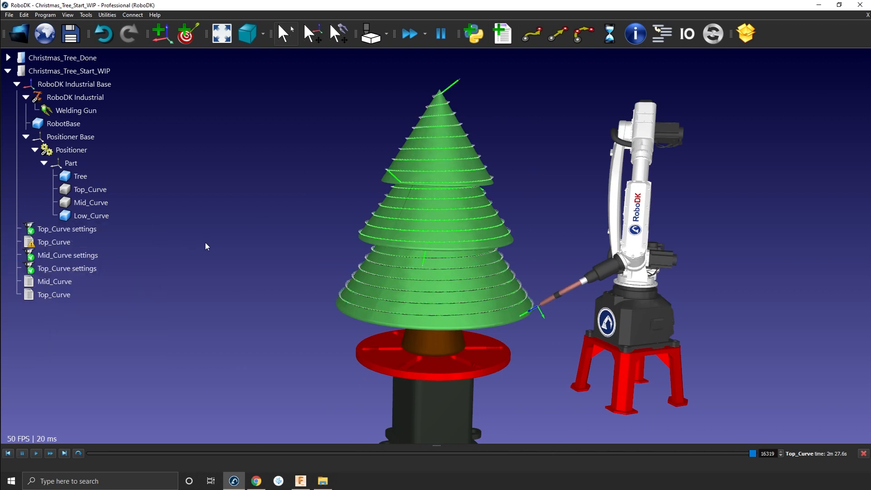
left_click(59, 280, "ctrl")
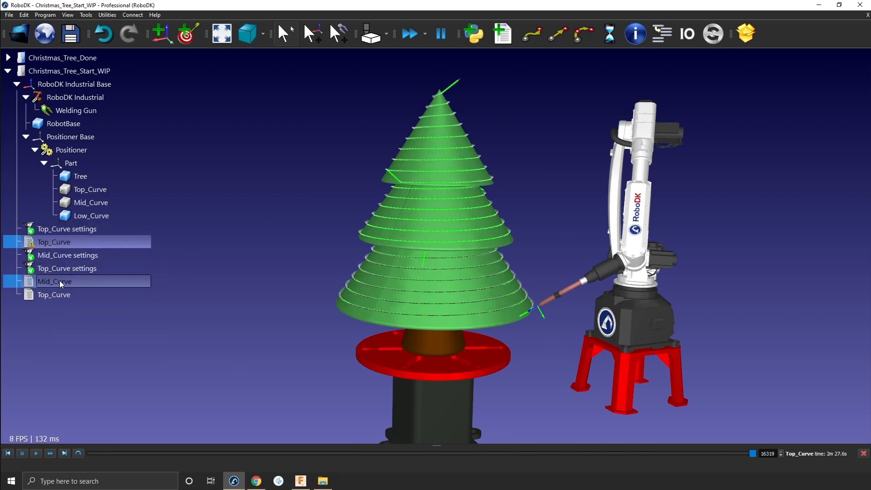
left_click(58, 295, "ctrl")
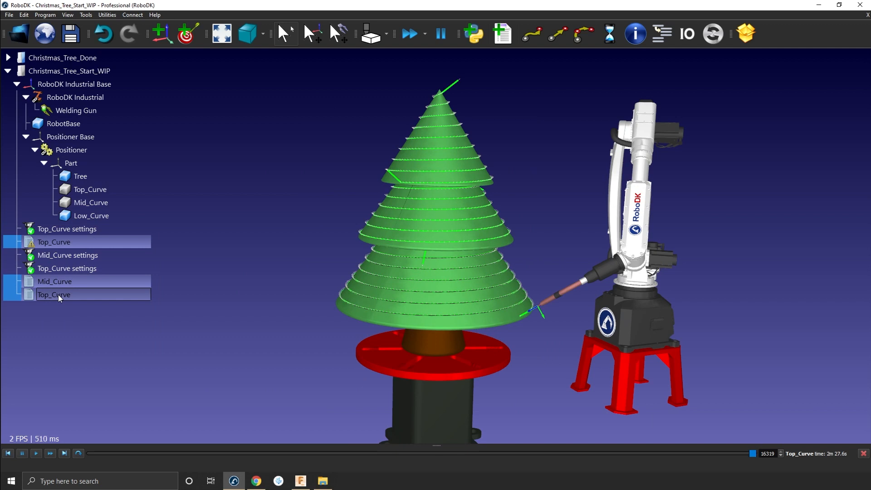
right_click(58, 295)
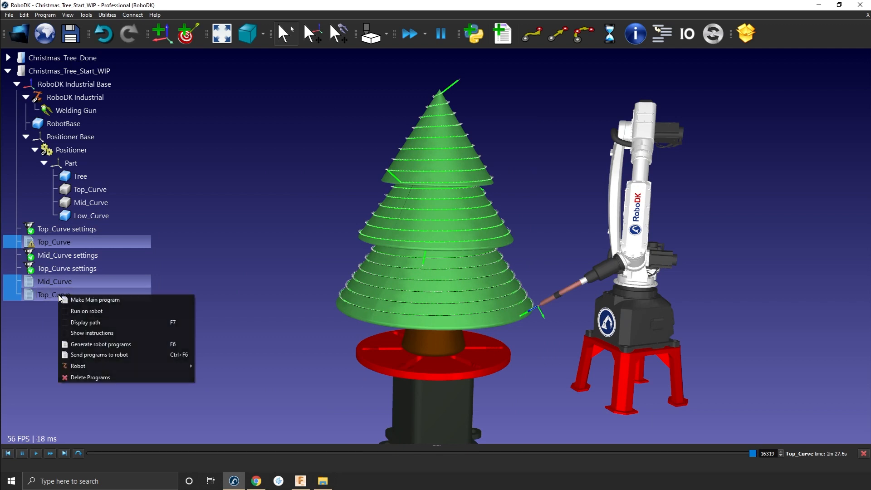
left_click(94, 301)
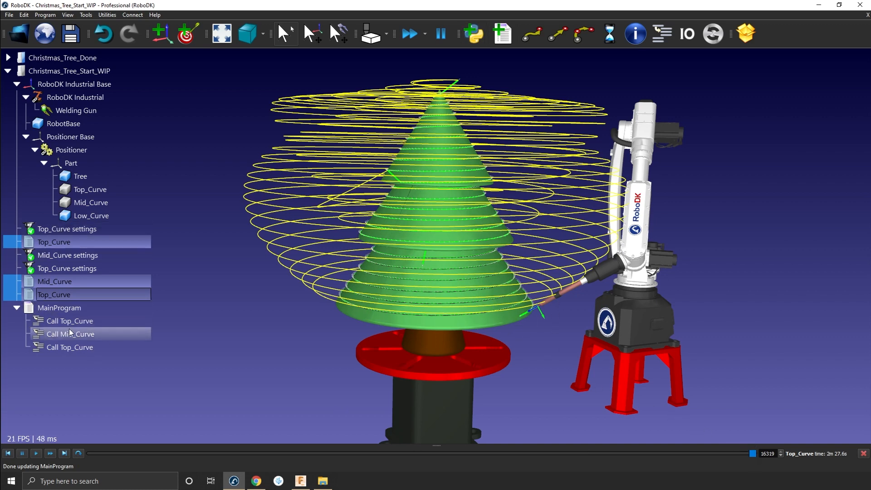
Simulate the main program through its curve programs, watch the whole cell, and rewind the simulation to near the beginning
double_click(67, 308)
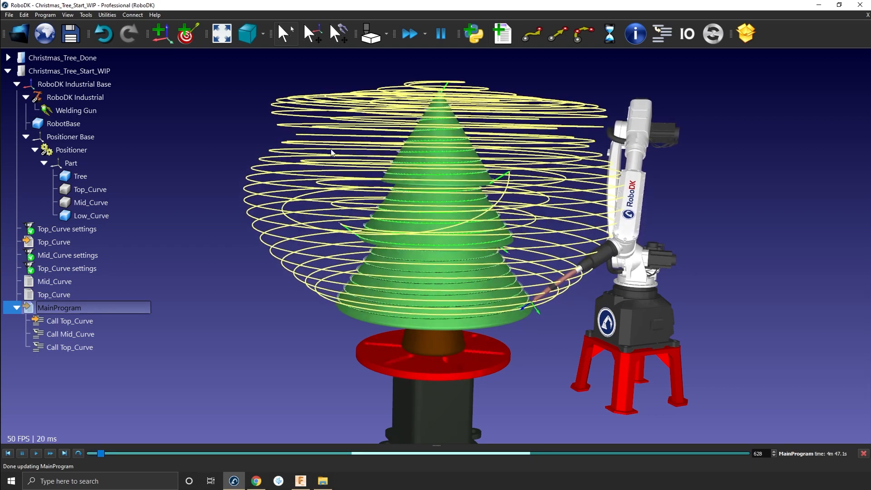
double_click(69, 307)
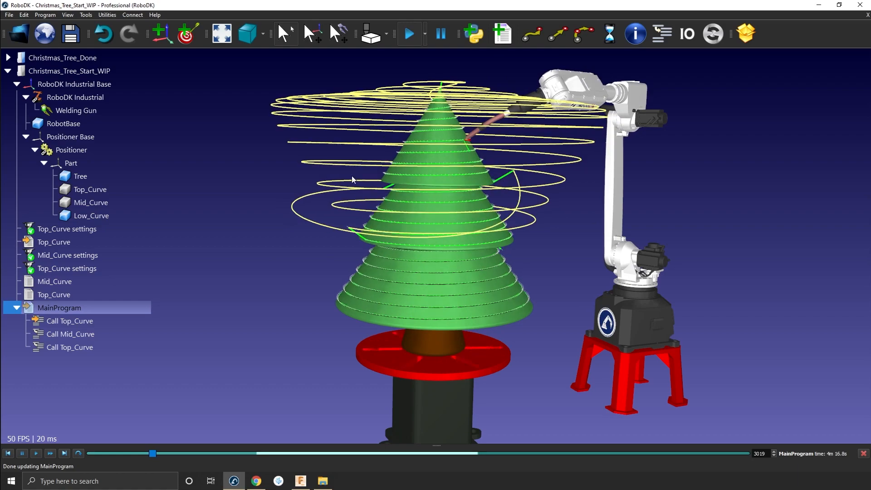
mouse_move(254, 255)
left_mouse_down()
mouse_move(323, 226)
mouse_move(283, 257)
left_mouse_up()
right_click_drag(282, 257, 283, 257)
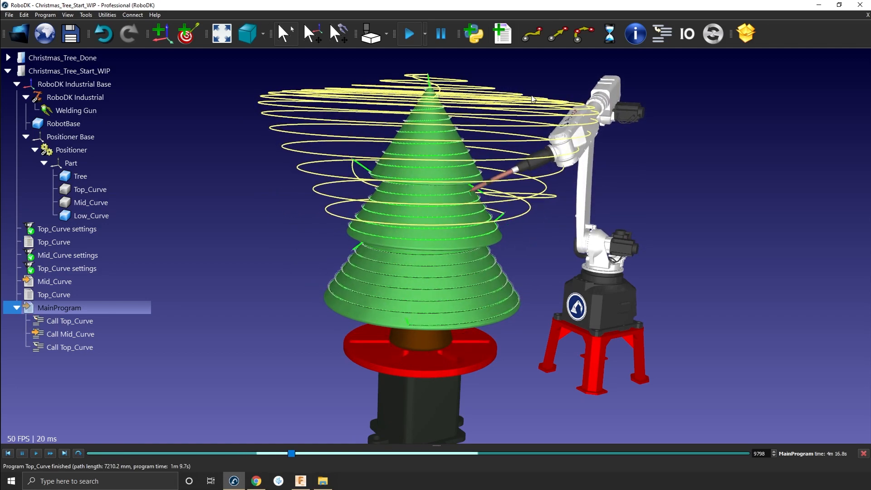
left_click(335, 454)
left_click_drag(331, 454, 99, 455)
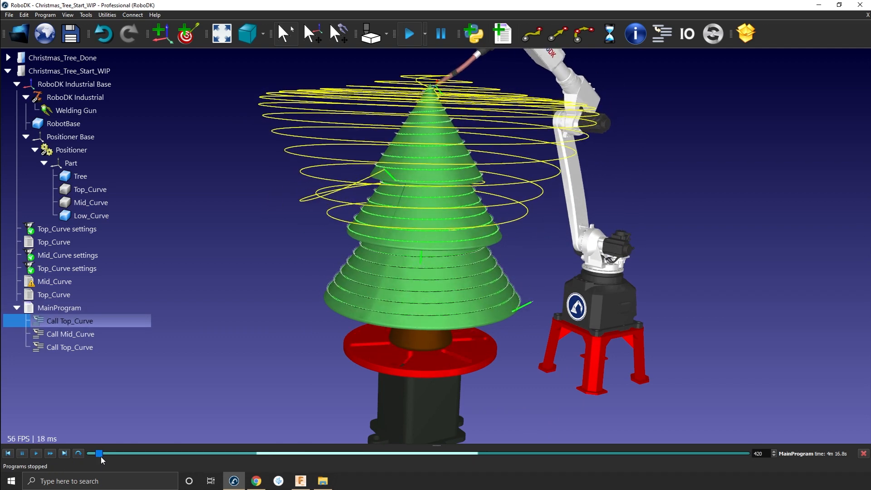
Turn off the path display of the main program to remove the yellow motion trails around the tree
left_click(58, 241)
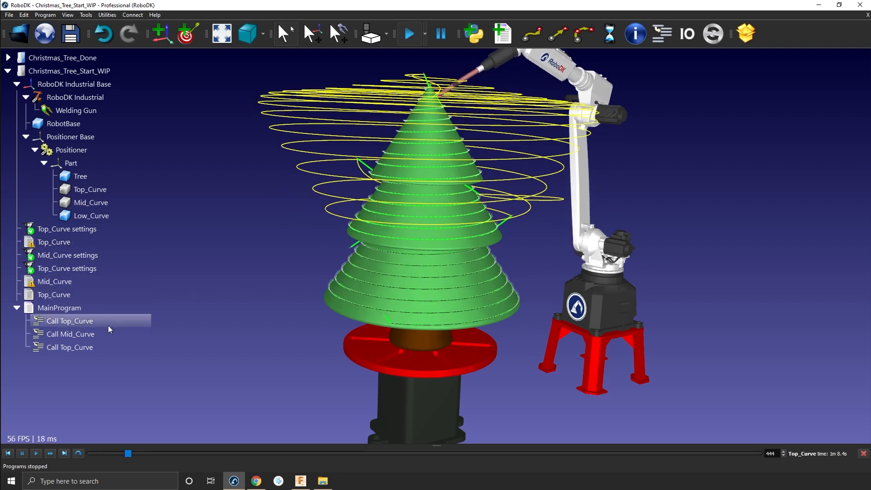
right_click(83, 307)
left_click(111, 148)
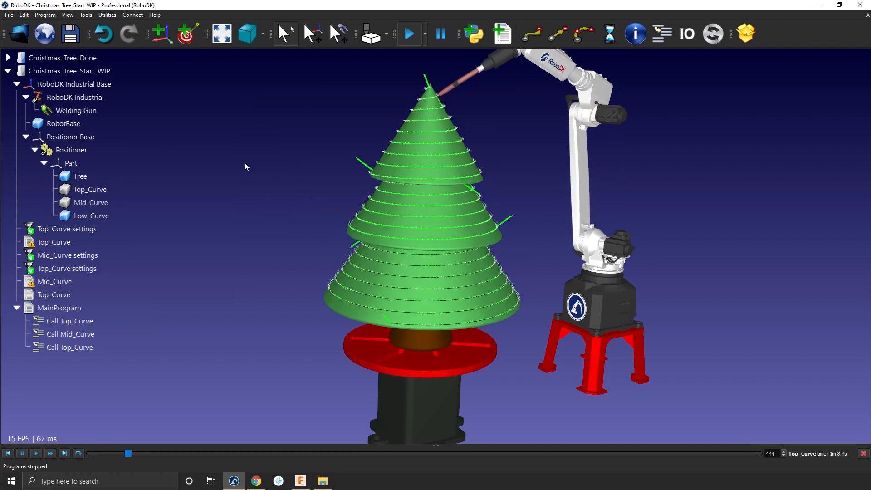
left_click(80, 244)
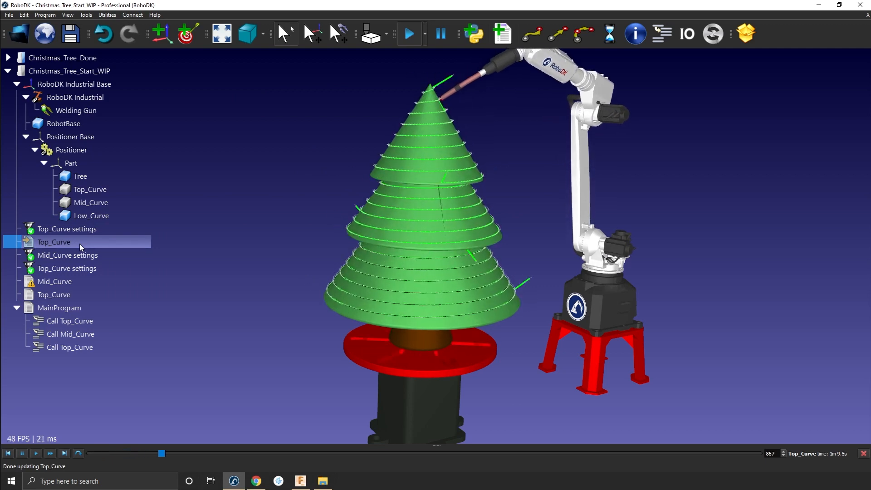
right_click(80, 244)
left_click(116, 300)
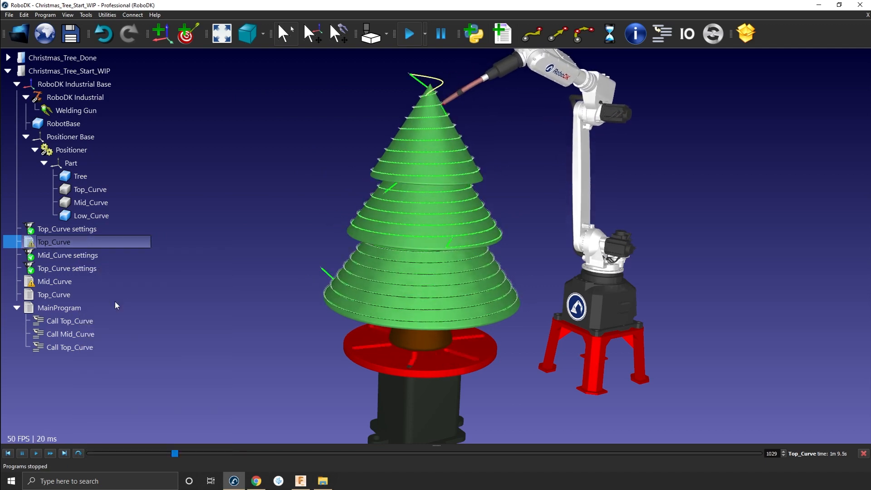
right_click(61, 241)
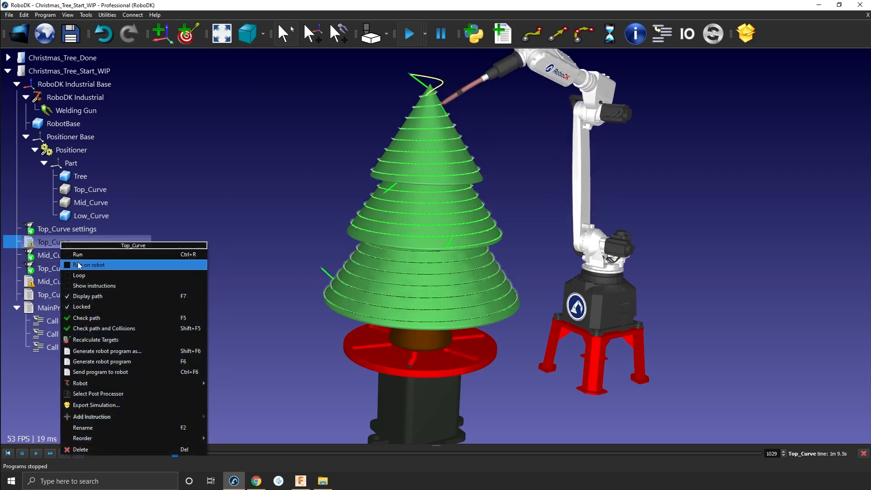
left_click(87, 301)
Check the main program's display options and run it again to simulate the complete welding sequence without the motion trails
left_click(71, 308)
right_click(72, 308)
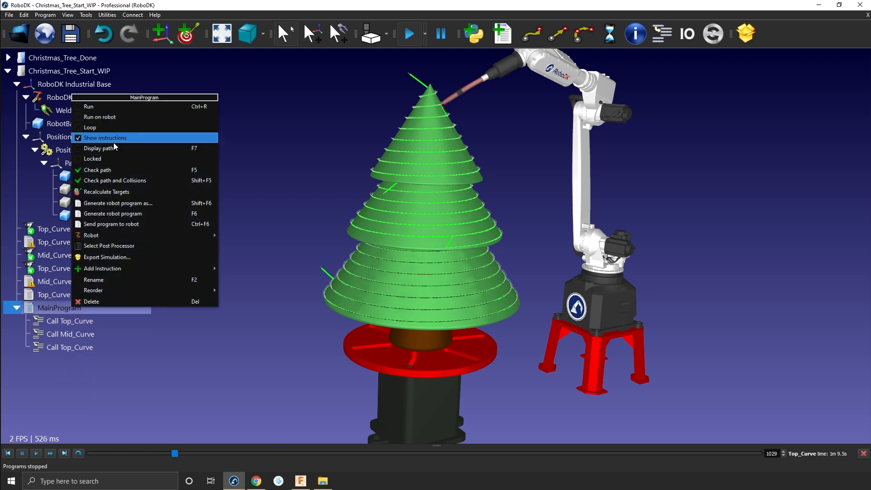
left_click(173, 334)
double_click(78, 308)
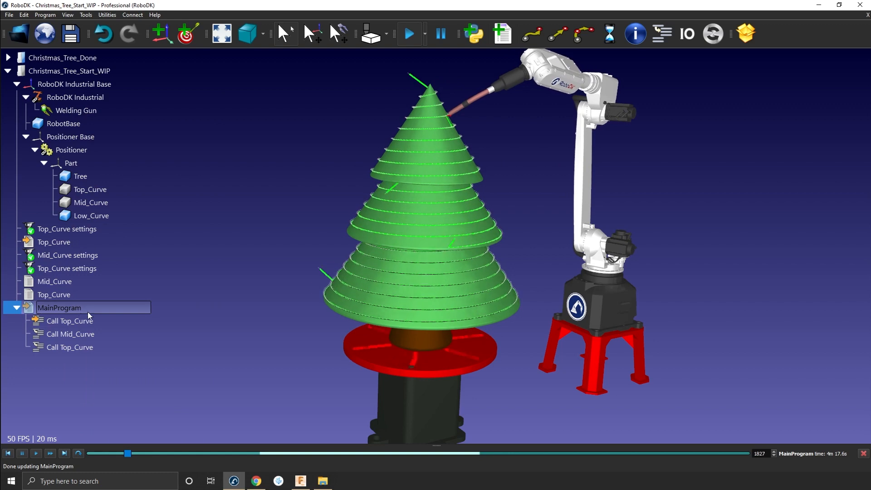
left_click(406, 35)
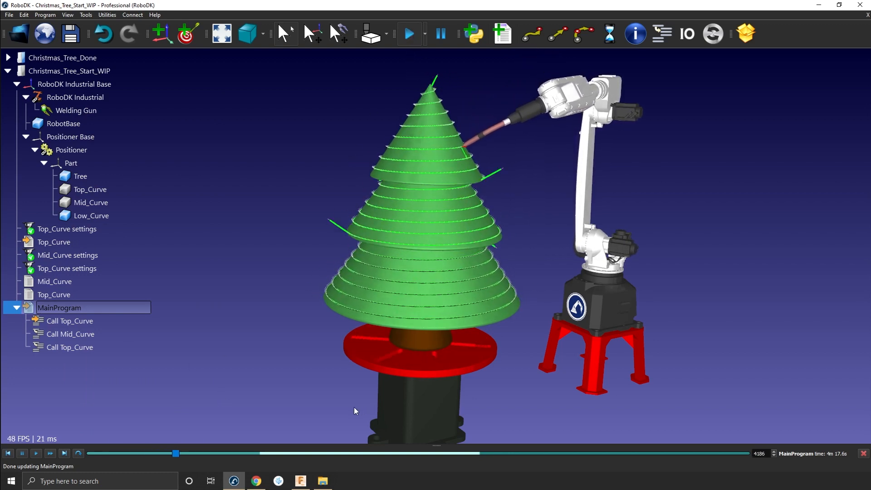
Simulate the main program at higher speed through its last curve and delete its second Top_Curve call
left_click(411, 34)
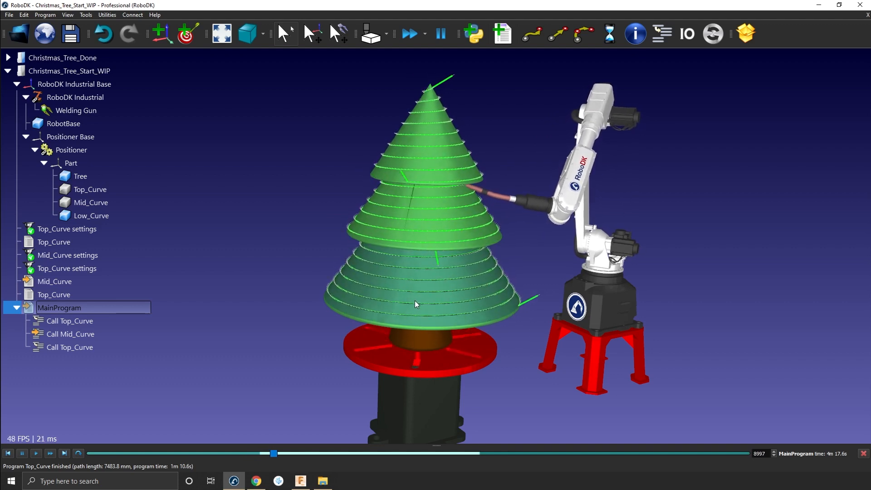
key("space")
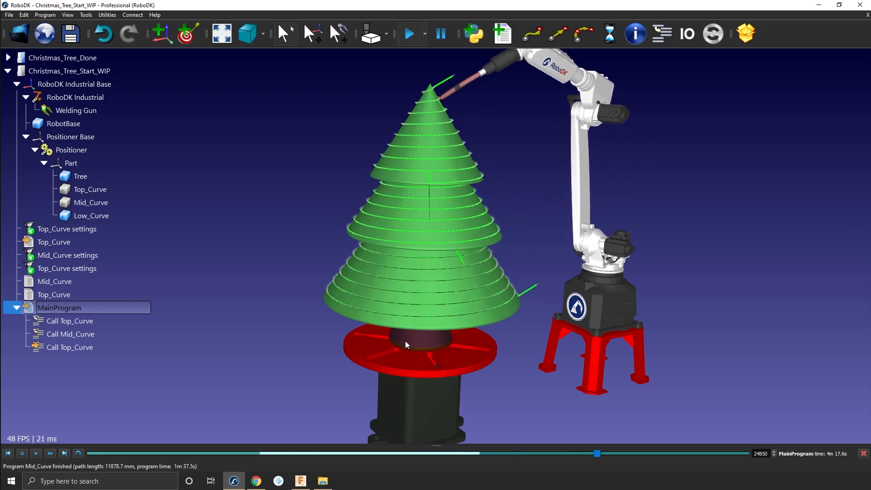
left_click(99, 348)
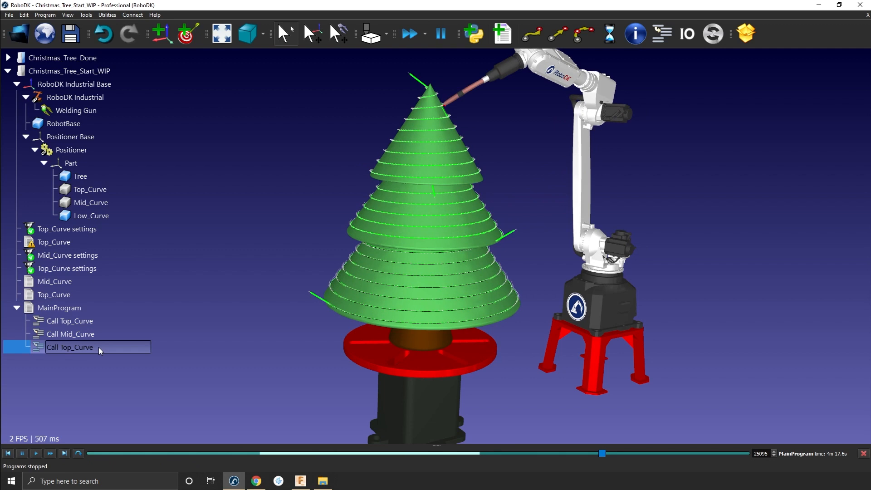
key("Delete")
Rename the second Top_Curve settings project as Low_Curve settings and delete the duplicate Top_Curve program
left_click(47, 273)
key("F2")
key("BackSpace")
type("Low")
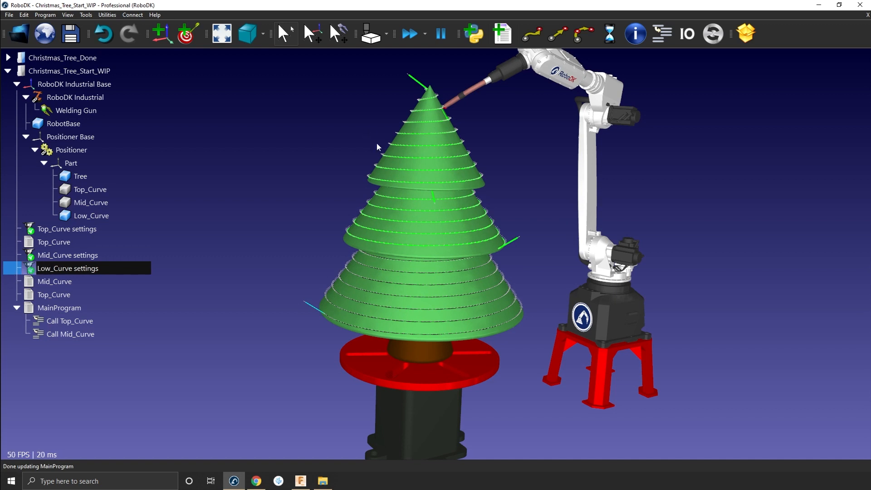
key("Return")
left_click(96, 294)
key("Delete")
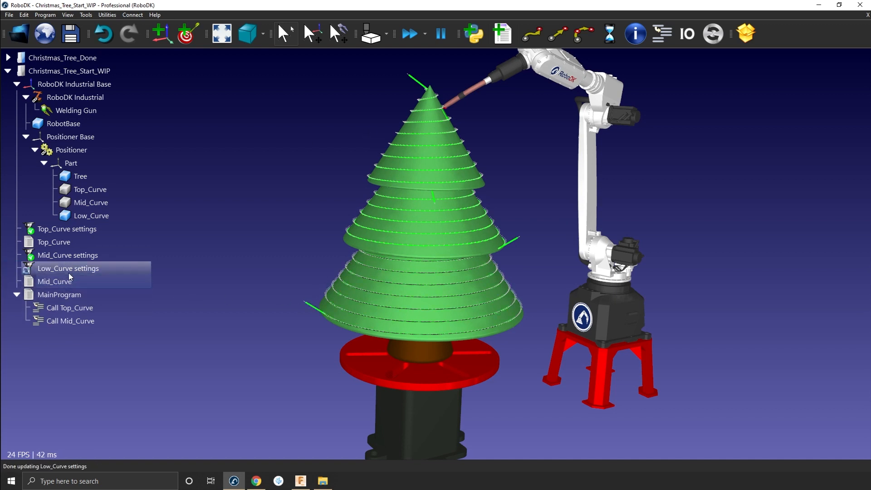
Generate the Low_Curve program from the Low_Curve settings and reorder it to sit between Mid_Curve and MainProgram
right_click(67, 271)
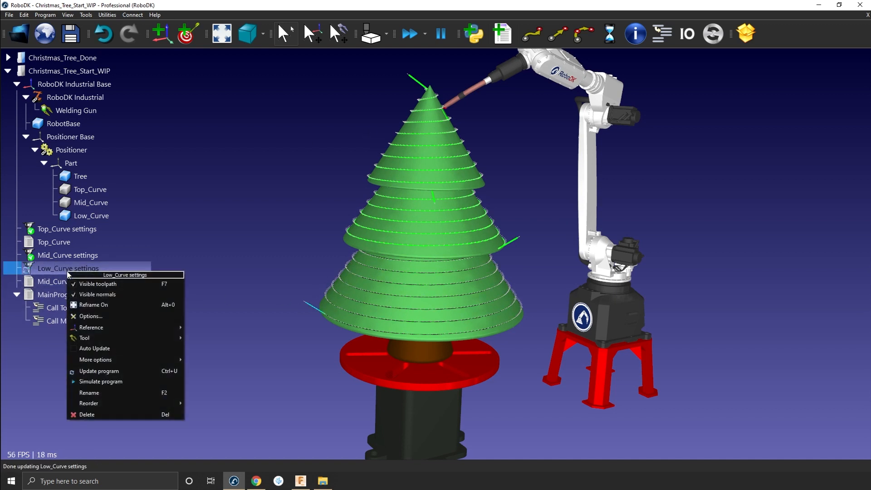
left_click(94, 373)
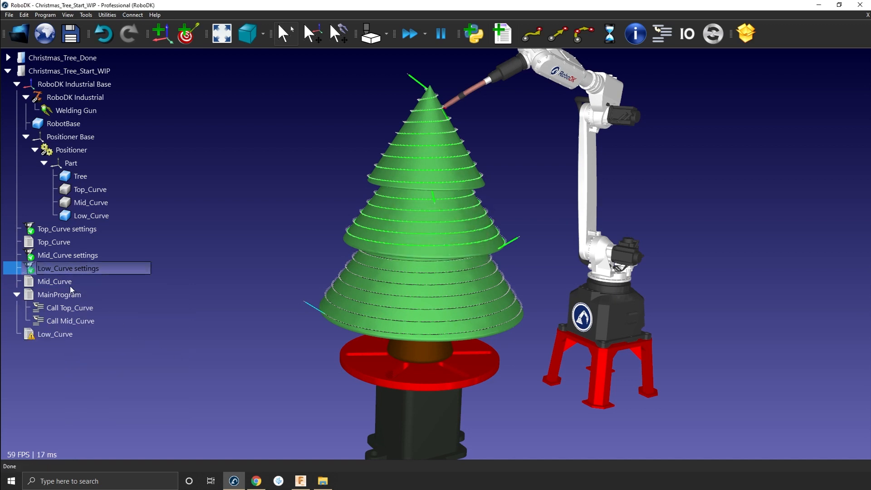
left_click_drag(40, 336, 58, 292)
left_click(84, 297)
Add a program call instruction for Low_Curve after the Mid_Curve call in the main program
left_click(55, 333)
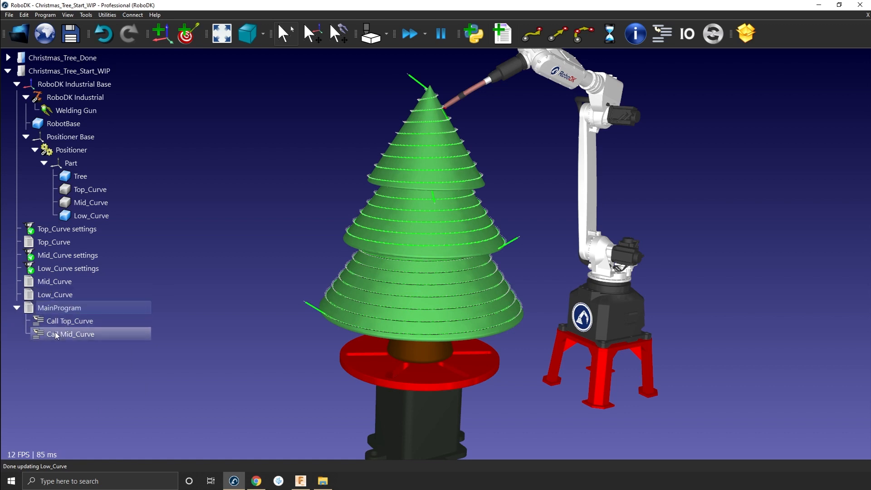
right_click(56, 332)
mouse_move(128, 376)
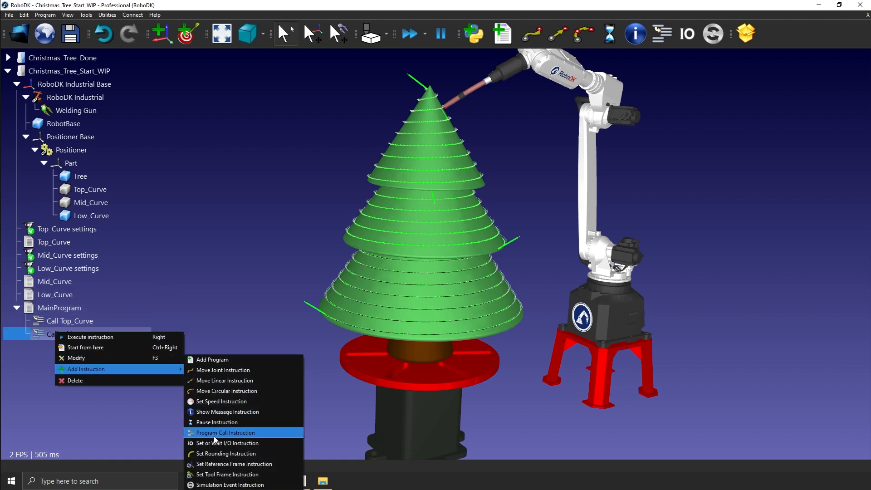
left_click(216, 432)
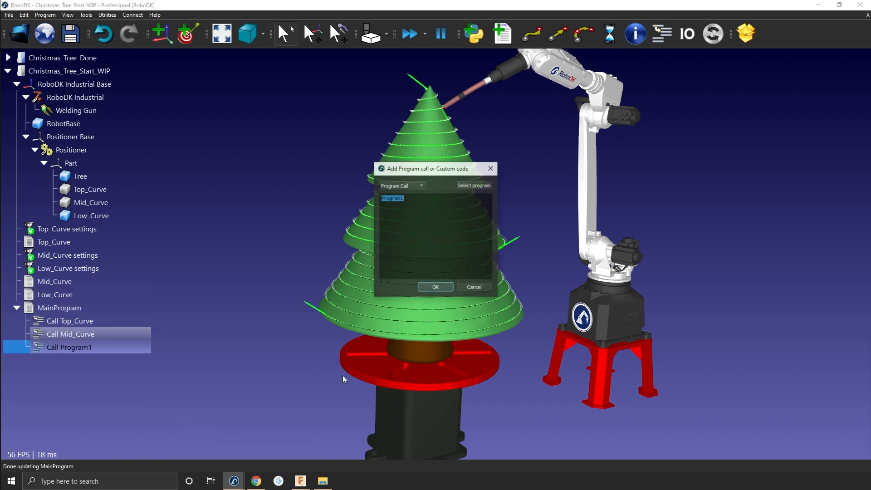
left_click(464, 185)
left_click(445, 307)
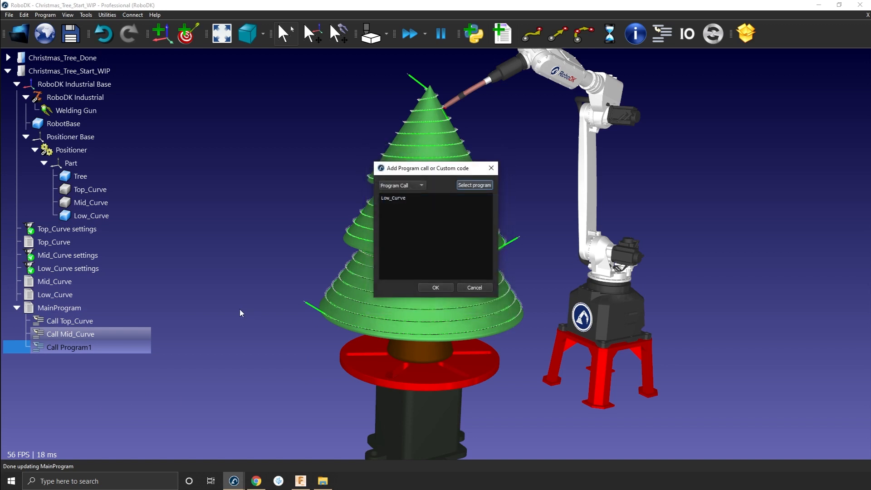
left_click(434, 287)
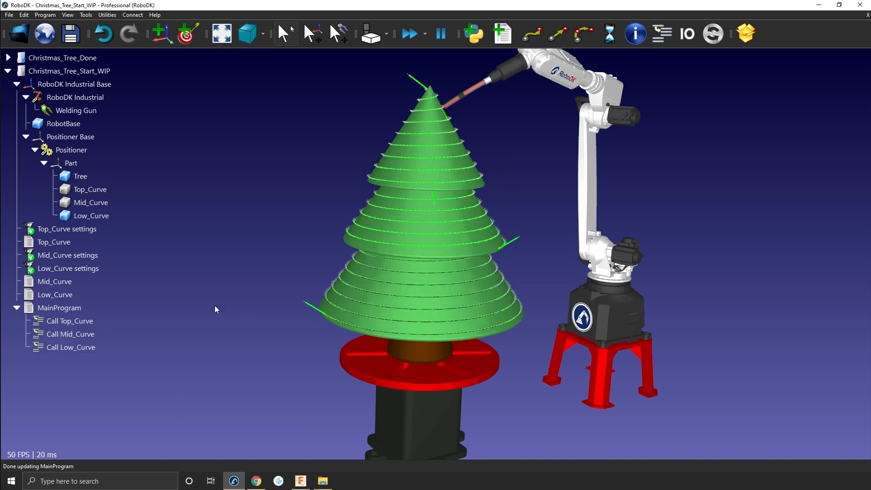
Run the Top_Curve program, stop it, and turn on the path display of the main program
double_click(60, 241)
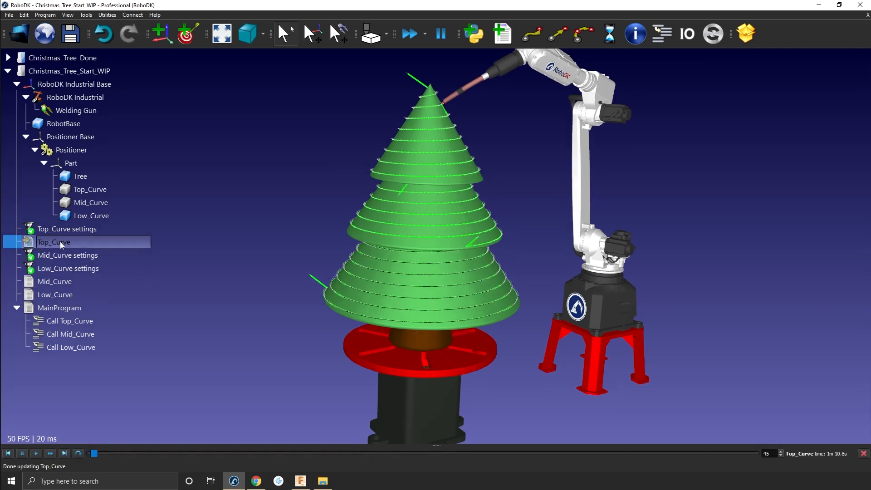
double_click(55, 244)
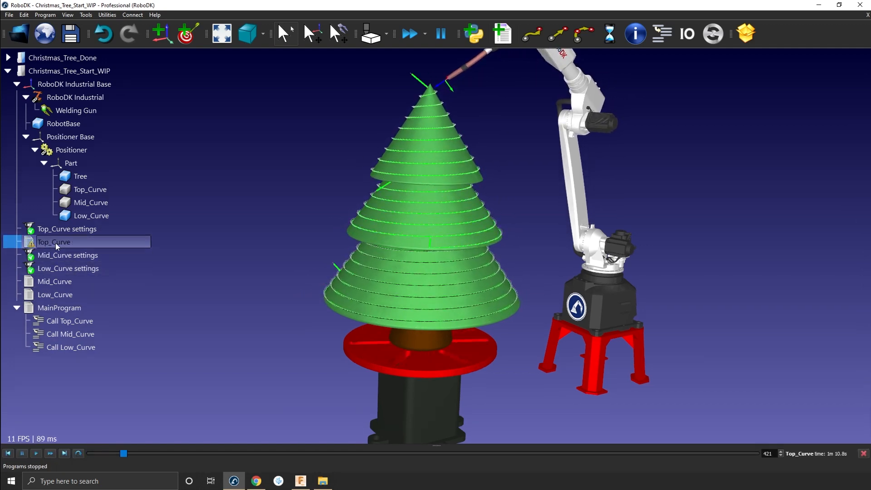
right_click(42, 310)
left_click(81, 161)
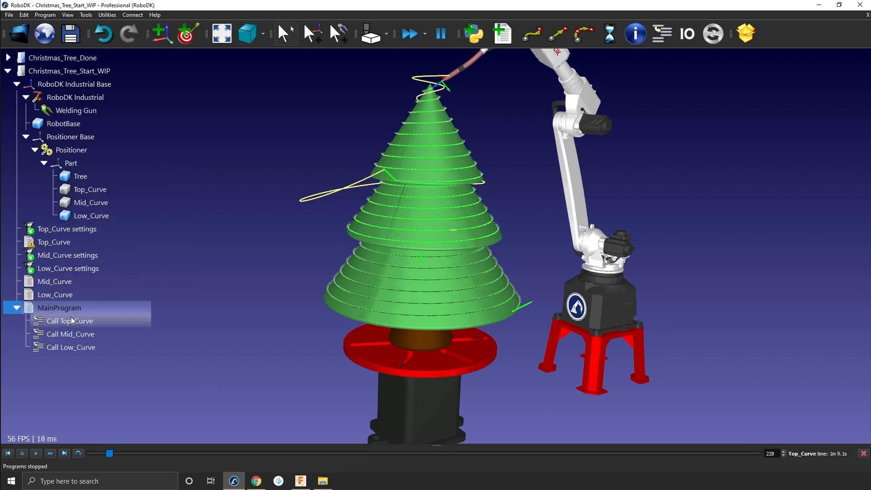
Simulate the main program and inspect the motion paths between the tree's tiers from the other side
double_click(57, 308)
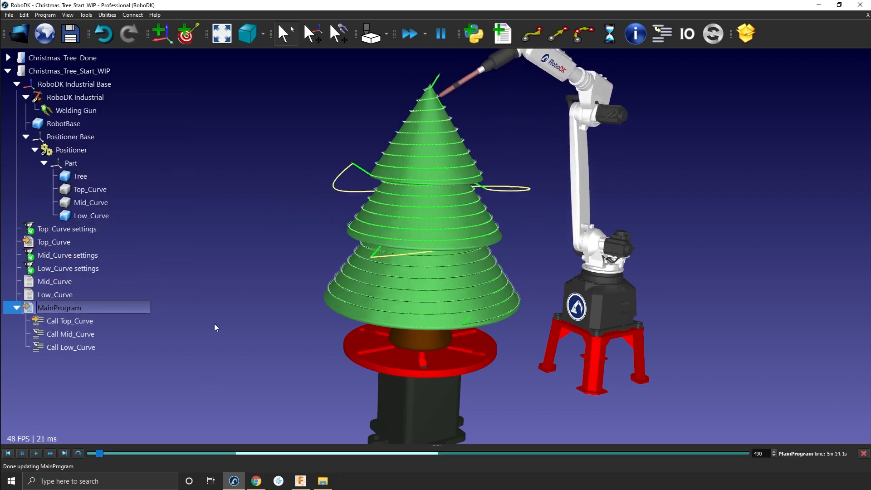
left_click_drag(228, 325, 279, 317)
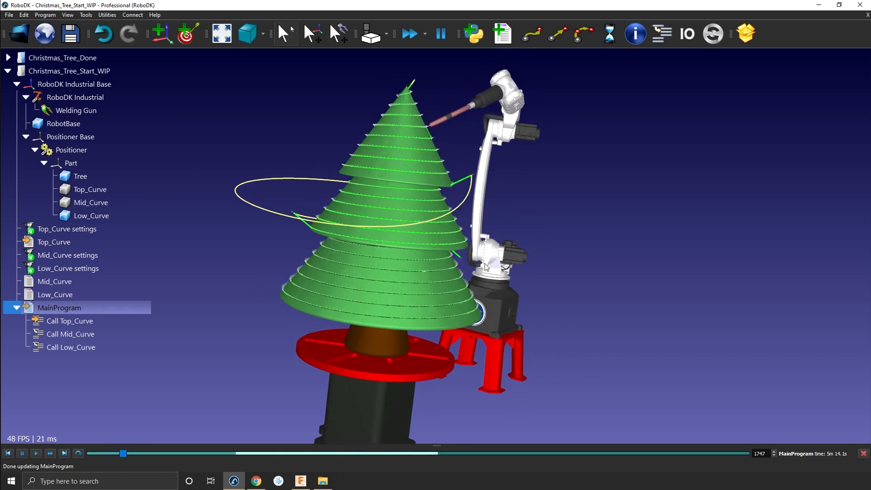
left_click_drag(328, 239, 444, 236)
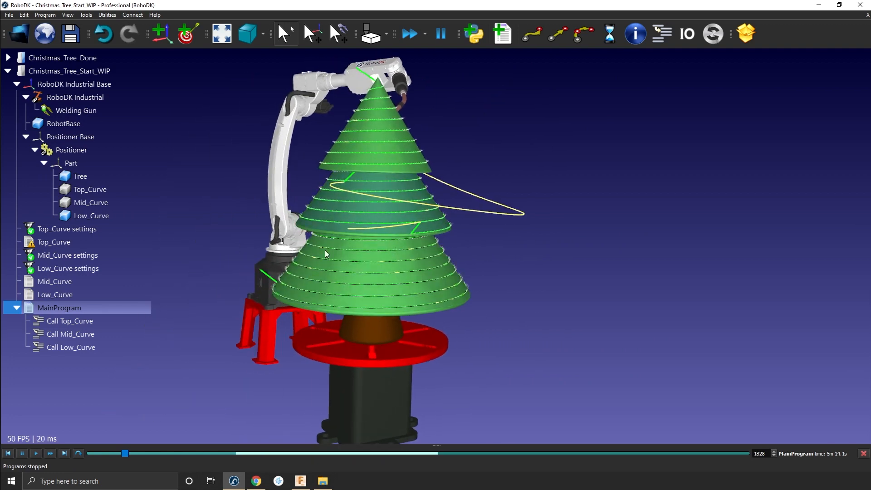
Set the normal retract distance in the Mid_Curve settings to 200 mm
double_click(67, 255)
left_click_drag(662, 225, 785, 113)
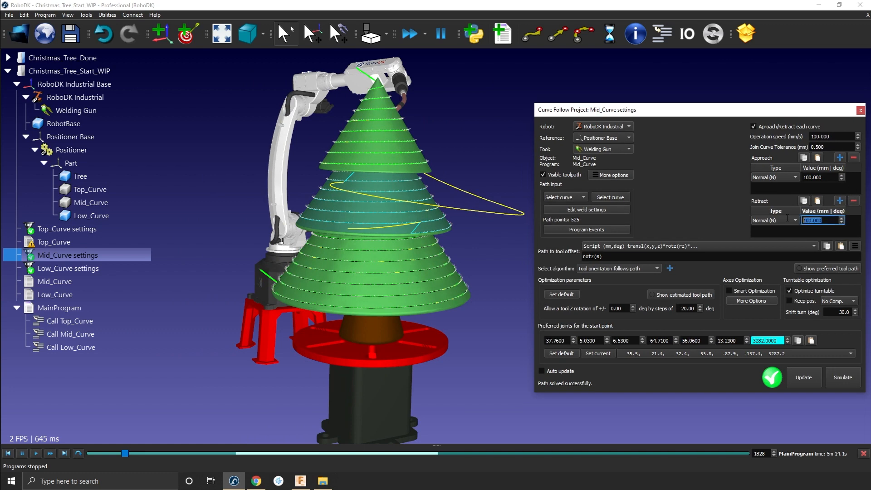
type("300")
key("Return")
type("200")
key("Return")
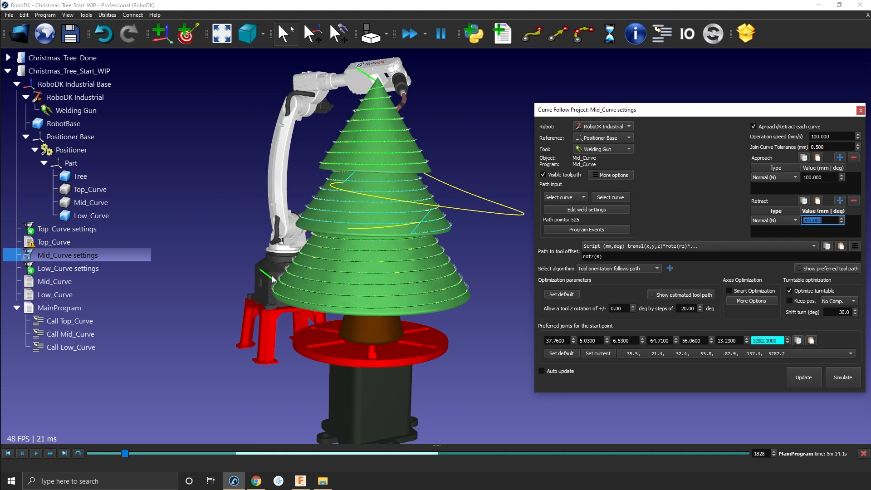
Set the normal approach distance in the Low_Curve settings to 200 mm and update the Mid_Curve and Low_Curve programs
double_click(113, 268)
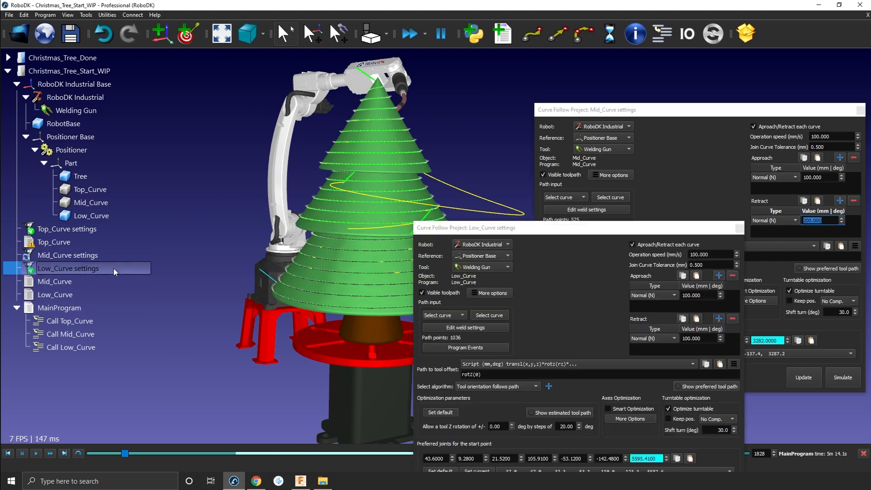
left_click(838, 378)
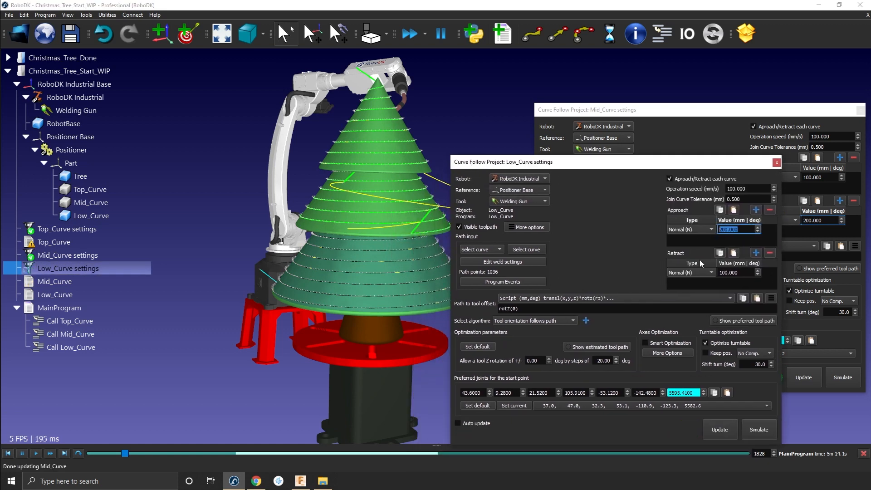
left_click(726, 431)
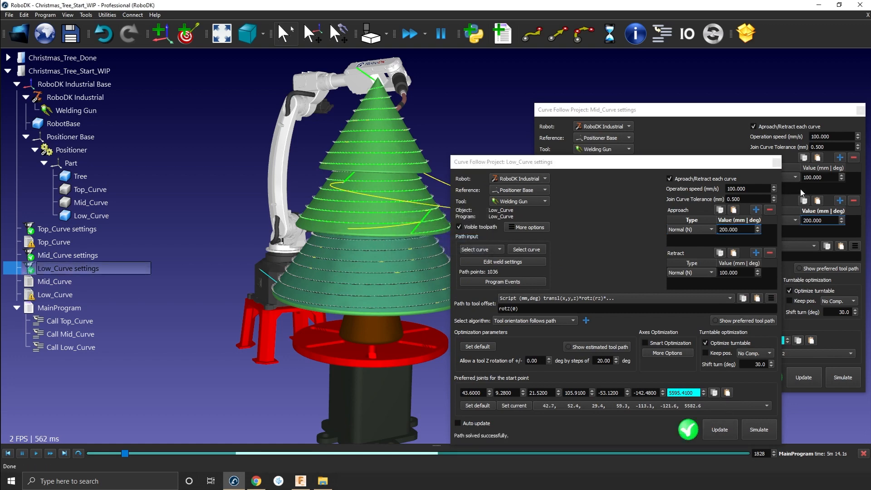
left_click(777, 162)
Simulate the main program again, close the Mid_Curve settings, and examine the motion paths around the tree from several sides
double_click(59, 308)
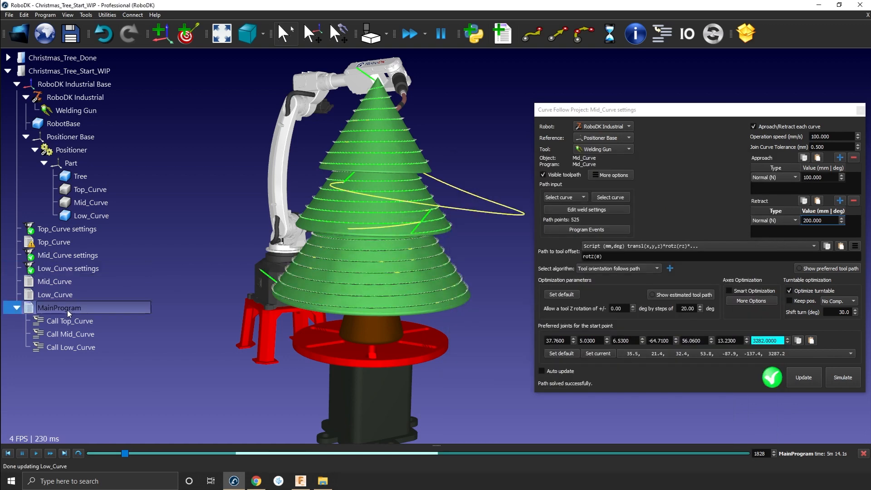
mouse_move(382, 221)
right_mouse_down()
mouse_move(280, 206)
mouse_move(462, 234)
right_mouse_up()
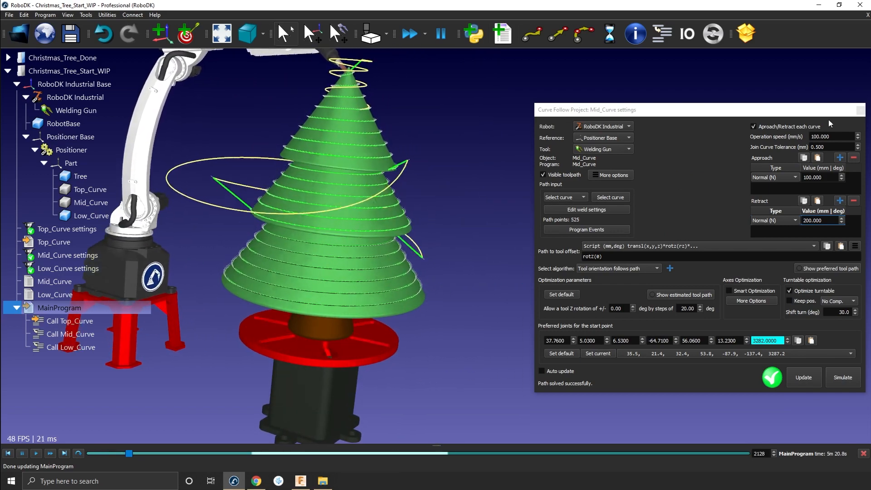
left_click(861, 110)
mouse_move(653, 225)
right_mouse_down()
mouse_move(743, 224)
mouse_move(674, 245)
right_mouse_up()
right_click_drag(350, 213, 399, 233)
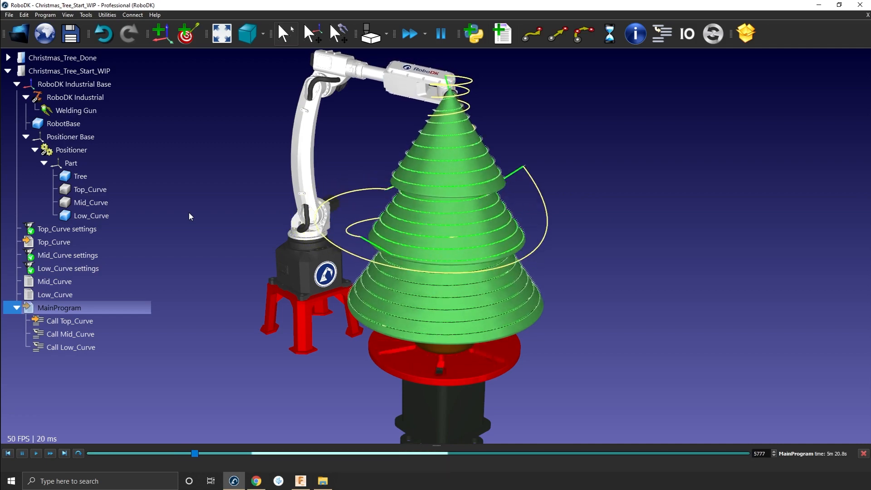
left_click_drag(271, 222, 466, 184)
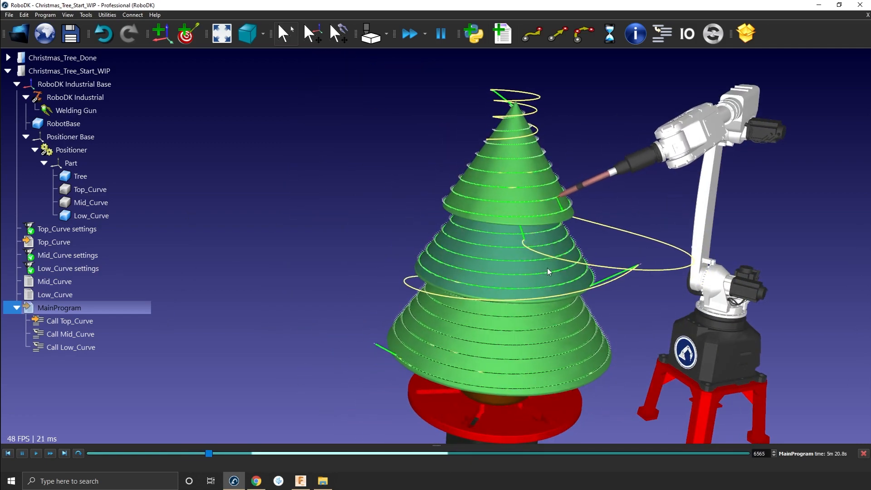
left_click_drag(584, 377, 438, 312)
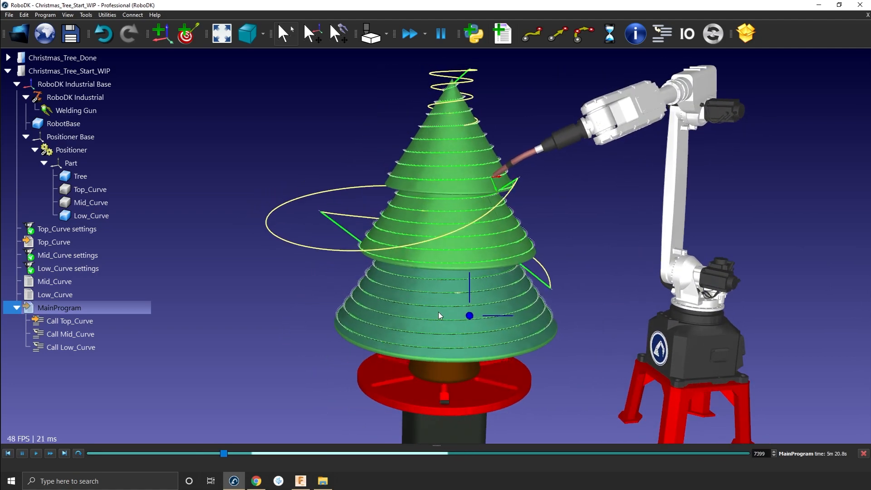